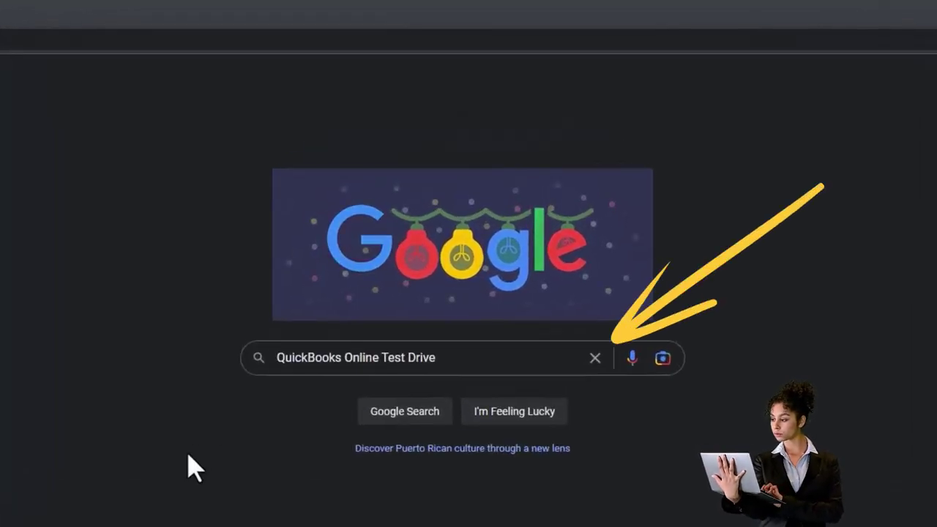
- Search Google for 'QuickBooks Online Test Drive' and open Intuit's Test drive QuickBooks Online page
{"action": "left_click", "coordinate": [489, 359]}
{"action": "key", "text": "Return"}
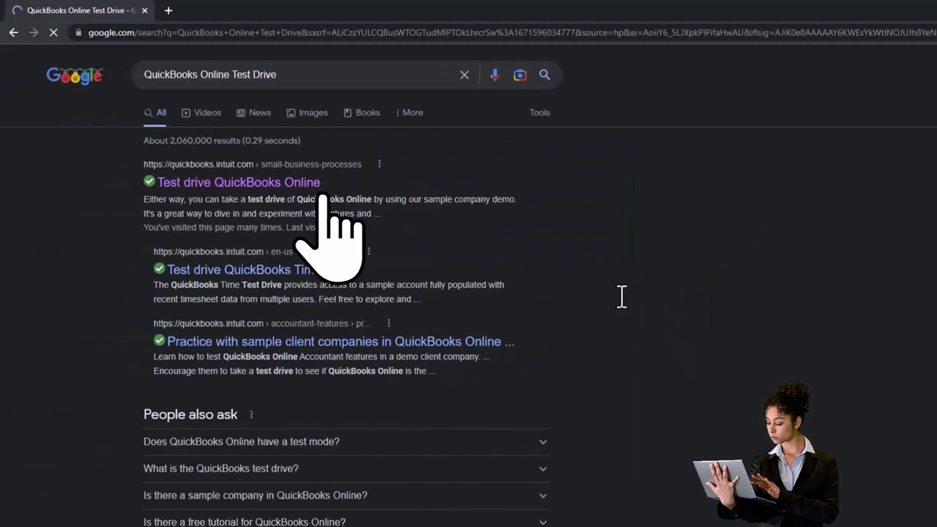
{"action": "left_click", "coordinate": [228, 183]}
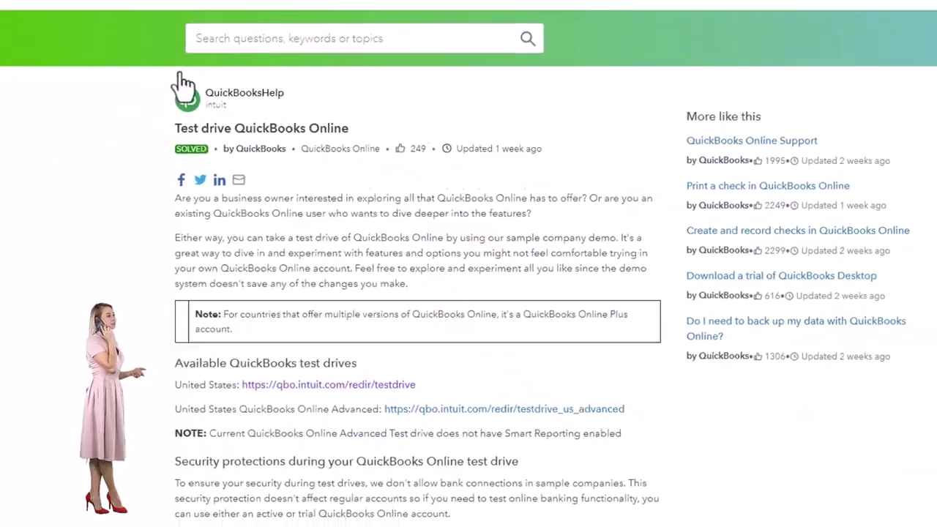
- Launch the United States test drive and pass the I'm not a robot check
{"action": "scroll", "coordinate": [110, 256], "scroll_direction": "down", "scroll_amount": 3}
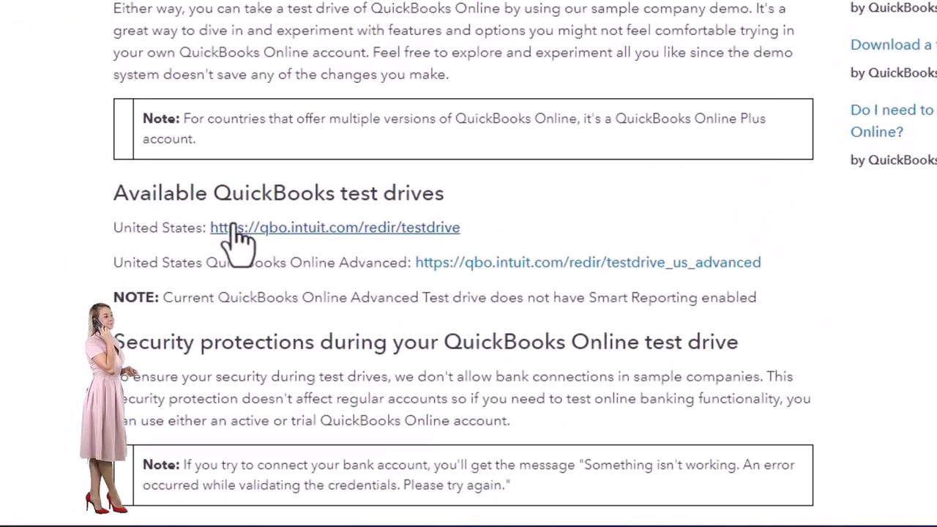
{"action": "left_click", "coordinate": [238, 292]}
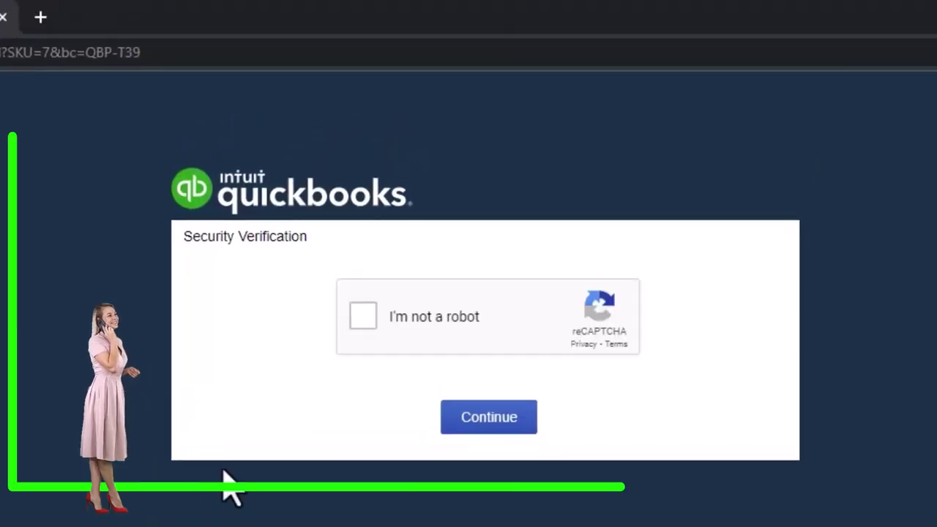
{"action": "left_click", "coordinate": [364, 319]}
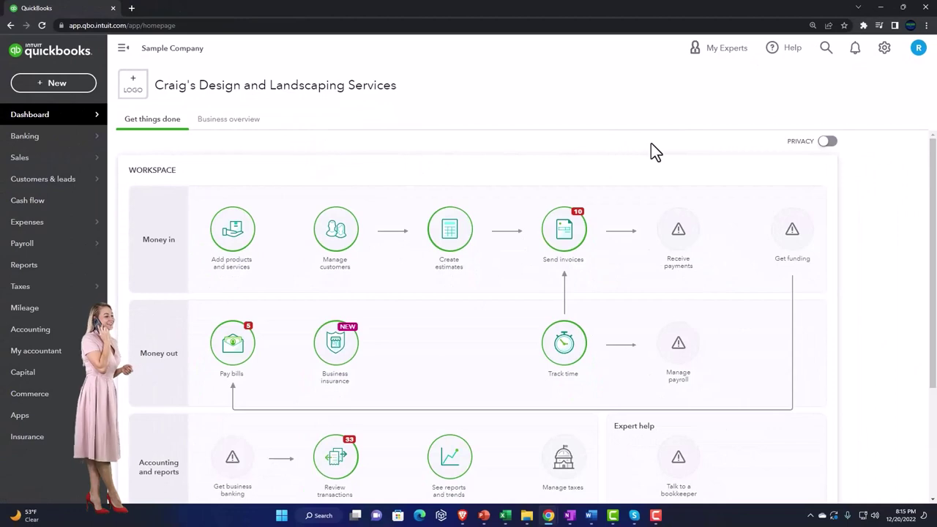
{"action": "key", "text": "ctrl+plus"}
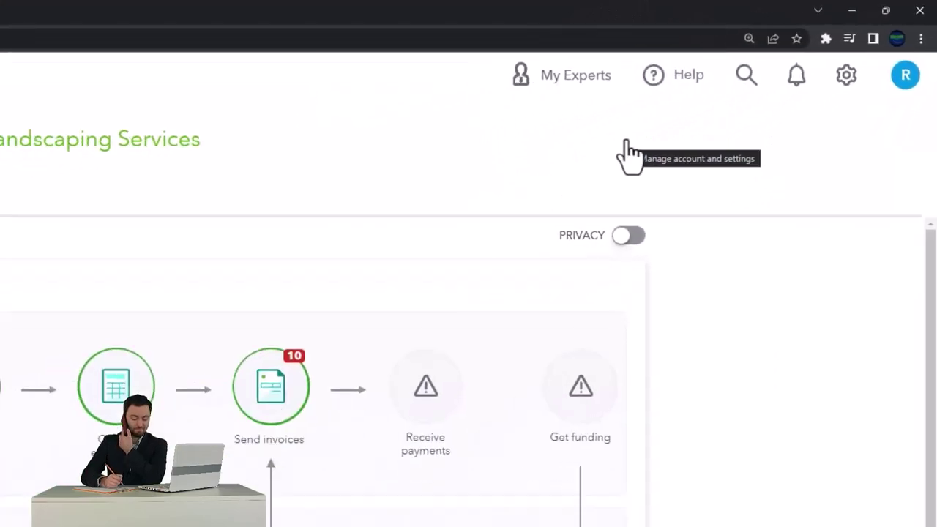
{"action": "left_click", "coordinate": [868, 59]}
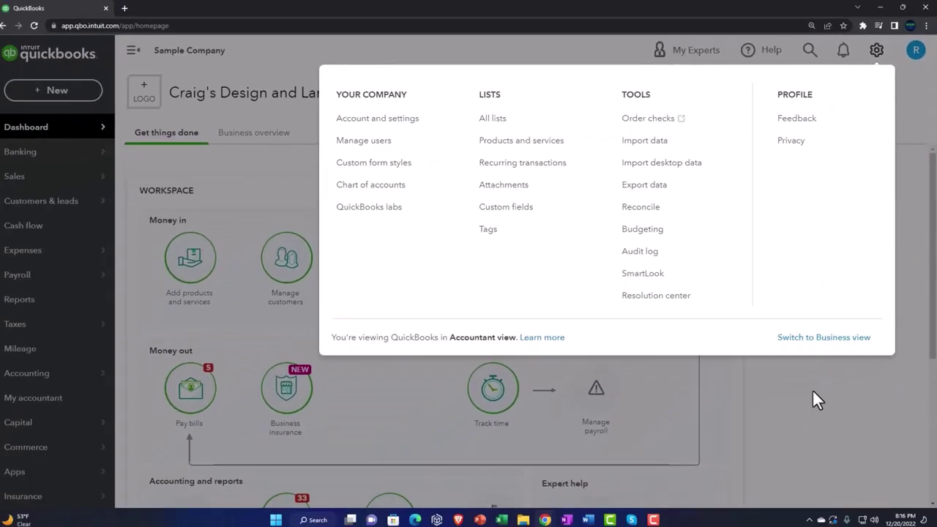
{"action": "left_click", "coordinate": [815, 395]}
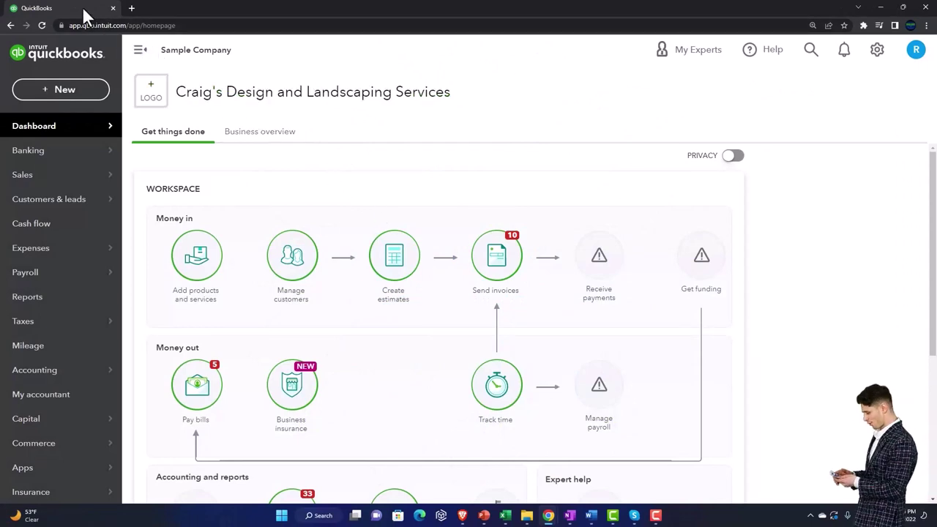
- Duplicate the QuickBooks tab twice for three copies of the sample company, viewing the second
{"action": "right_click", "coordinate": [82, 8]}
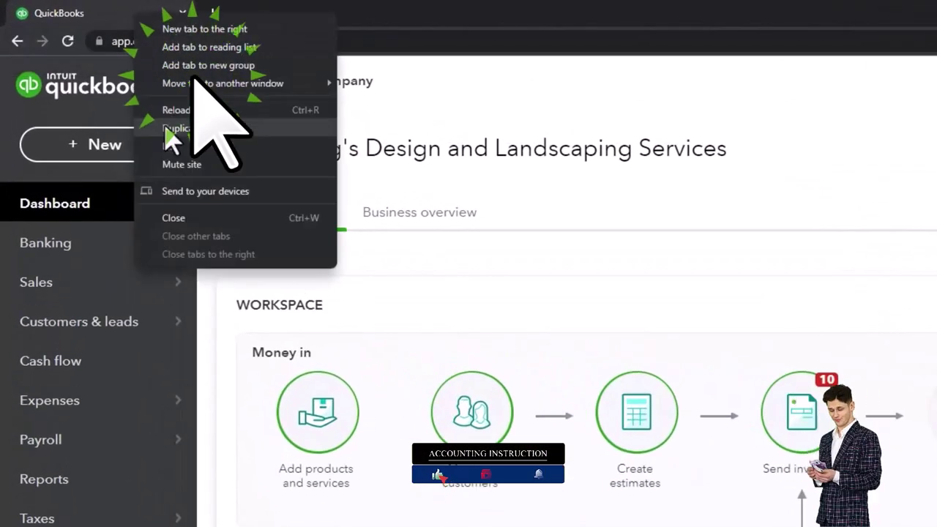
{"action": "left_click", "coordinate": [174, 128]}
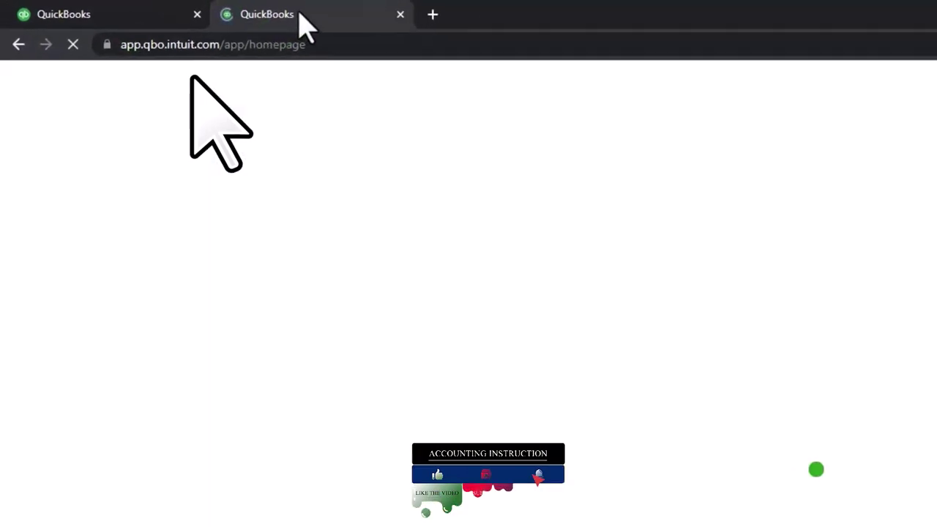
{"action": "right_click", "coordinate": [276, 16]}
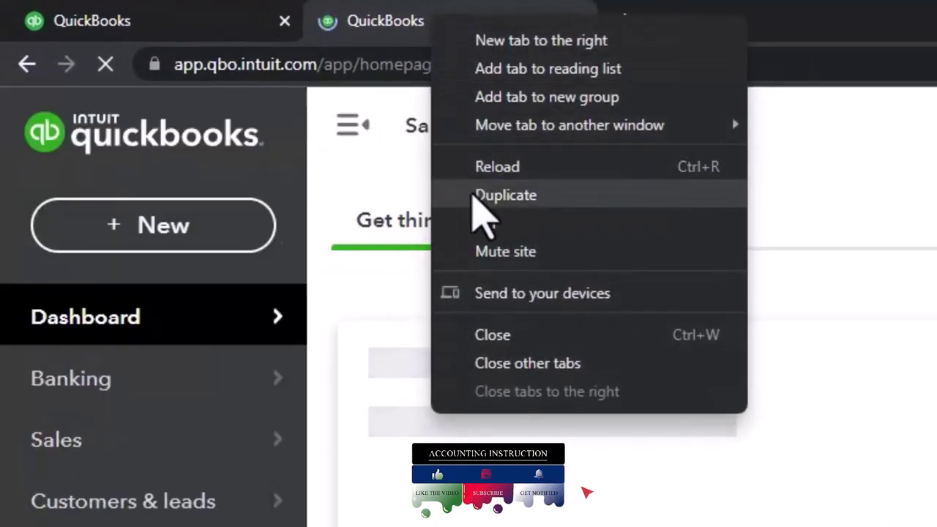
{"action": "left_click", "coordinate": [483, 195]}
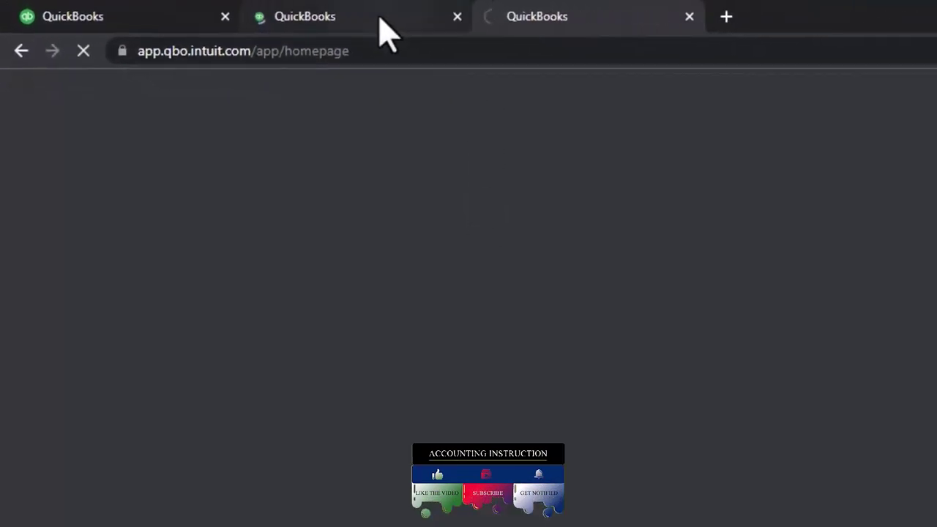
{"action": "left_click", "coordinate": [379, 17]}
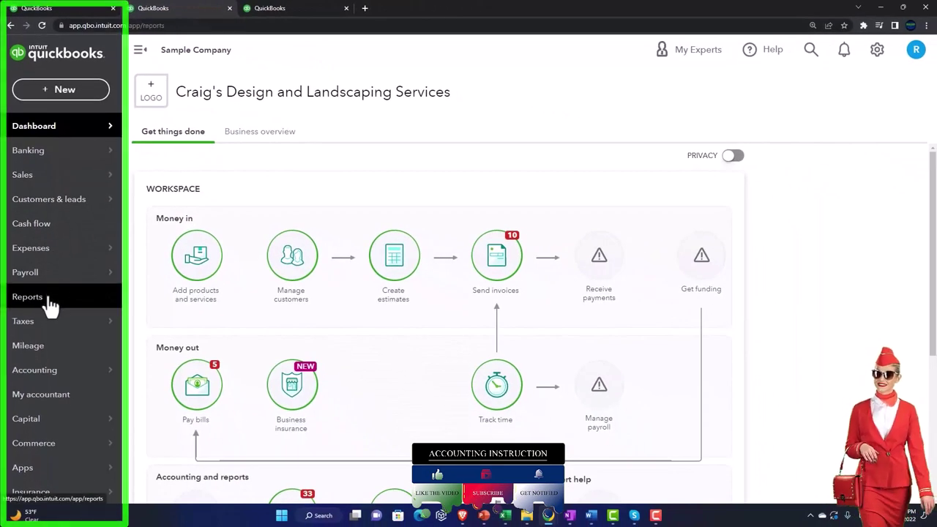
- Open the Balance Sheet report in the second tab and Profit and Loss in the third
{"action": "left_click", "coordinate": [48, 300]}
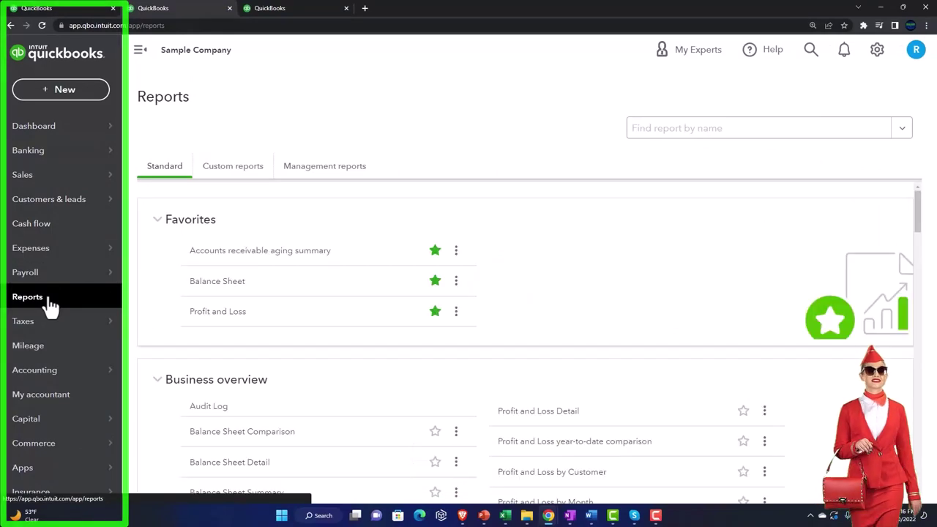
{"action": "left_click", "coordinate": [209, 287]}
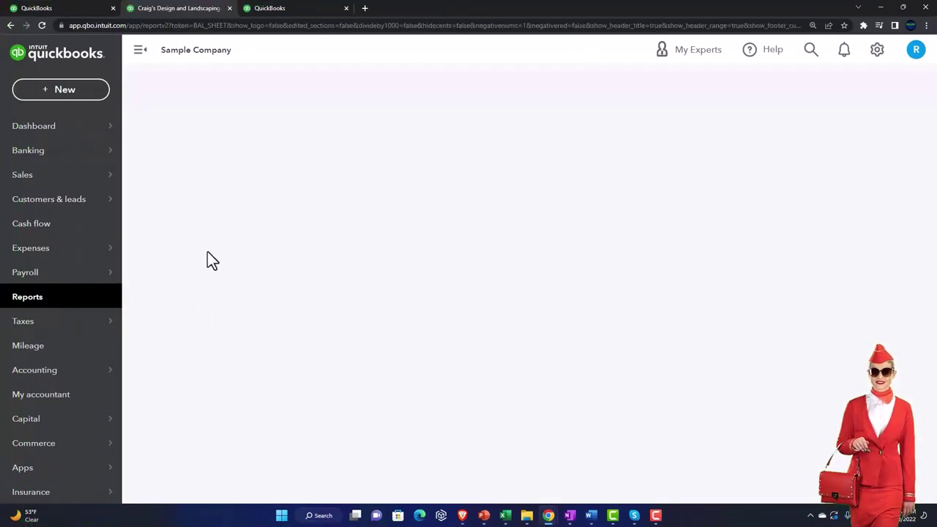
{"action": "left_click", "coordinate": [355, 11]}
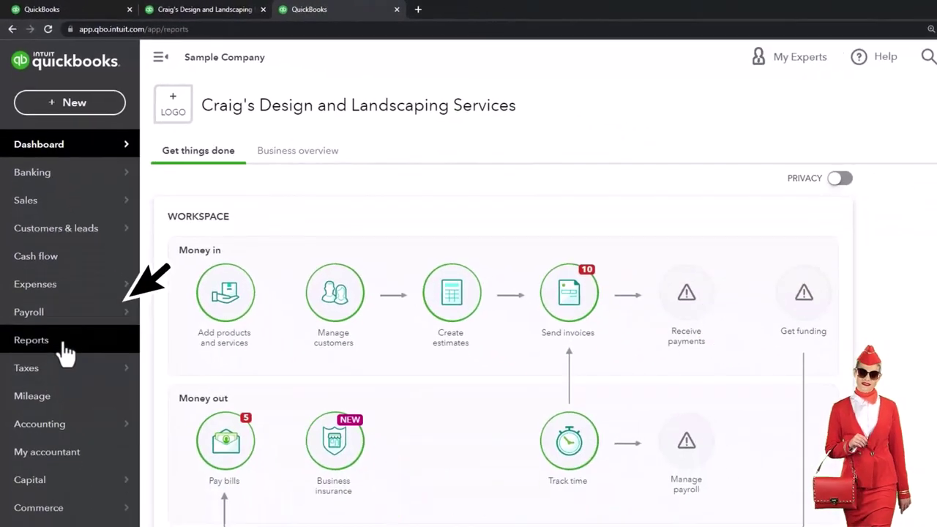
{"action": "left_click", "coordinate": [64, 354]}
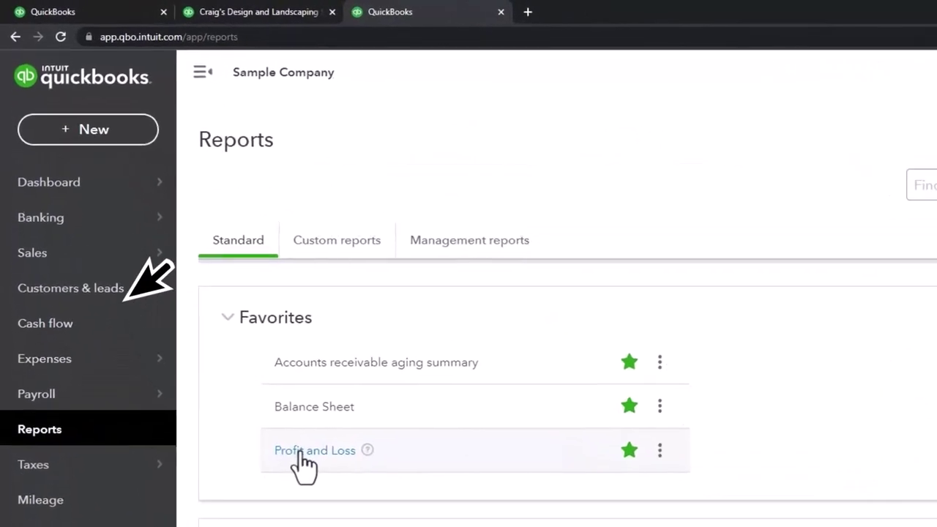
{"action": "left_click", "coordinate": [301, 452]}
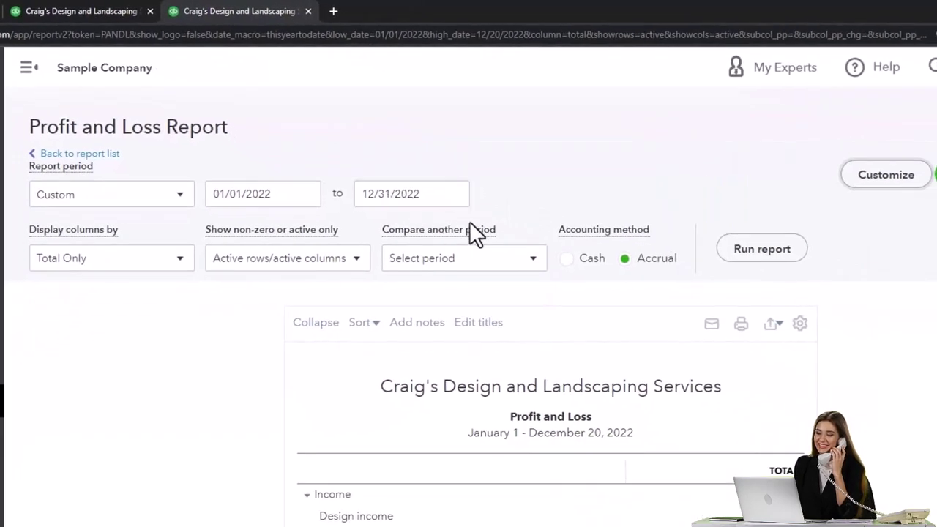
- Run the 2022 Profit and Loss, then rerun the Balance Sheet for 01/01/2022 to 12/31/2022
{"action": "left_click", "coordinate": [762, 249]}
{"action": "scroll", "coordinate": [762, 260], "scroll_direction": "down", "scroll_amount": 3}
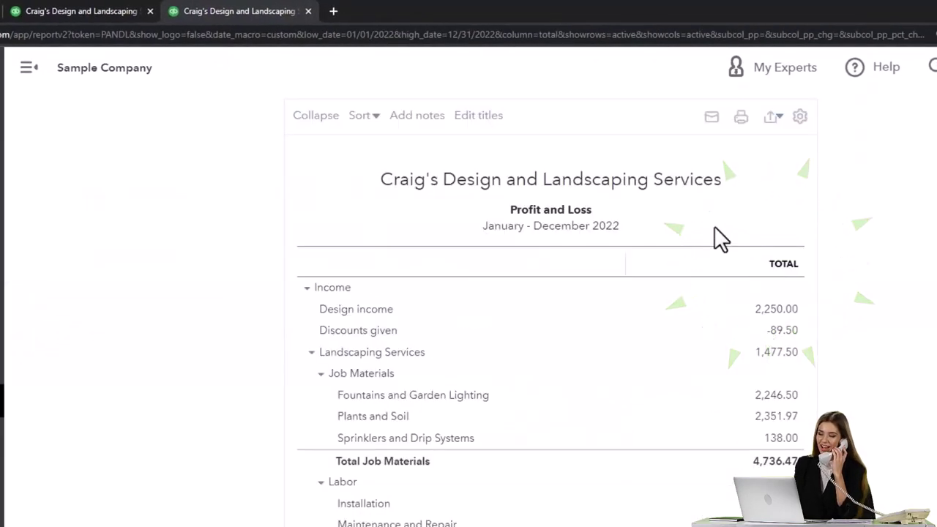
{"action": "left_click", "coordinate": [106, 11]}
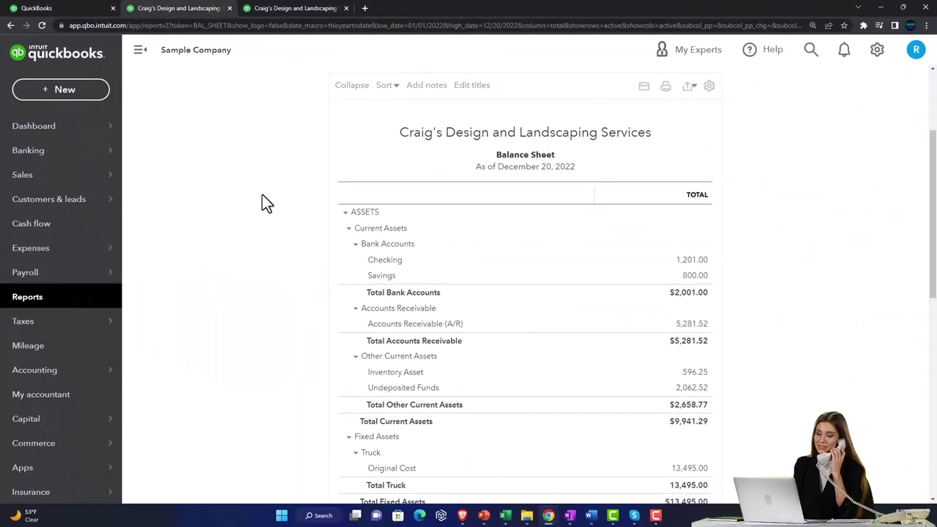
{"action": "left_click", "coordinate": [318, 154]}
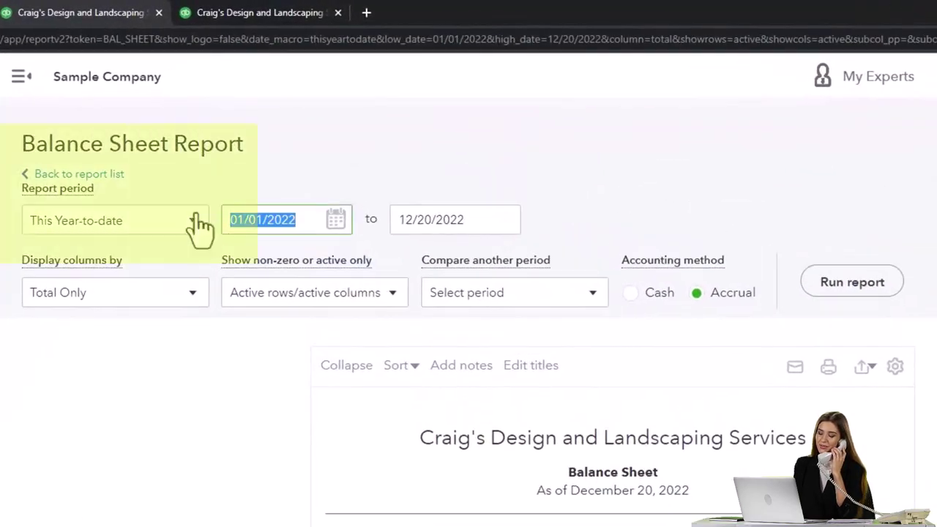
{"action": "type", "text": "010122"}
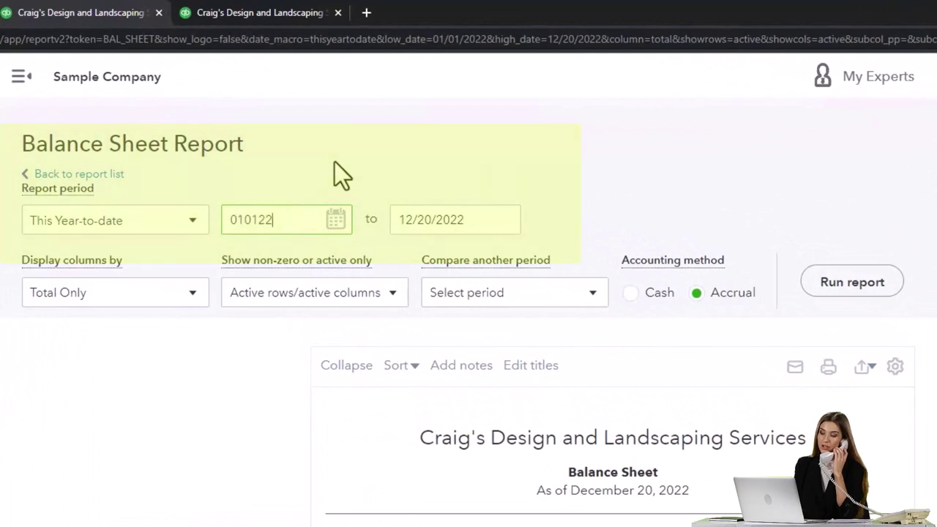
{"action": "key", "text": "Tab"}
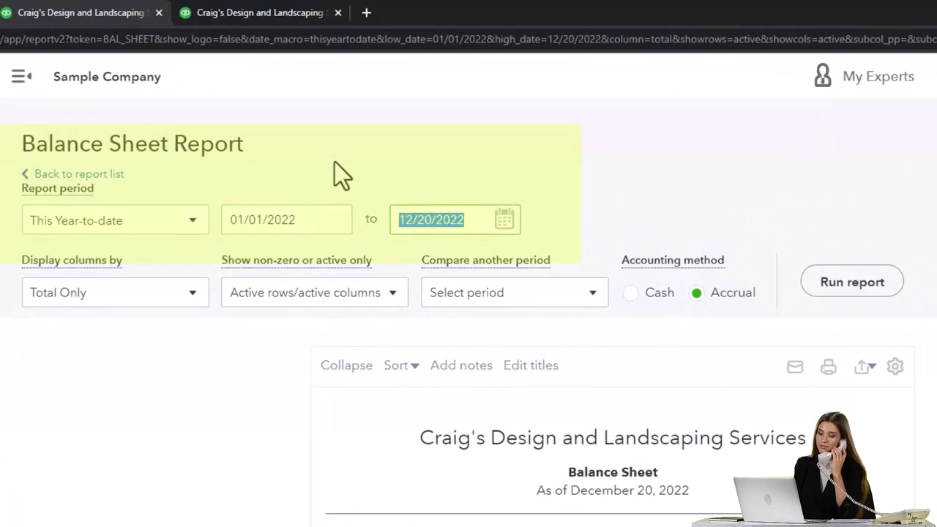
{"action": "type", "text": "123122"}
{"action": "key", "text": "Tab"}
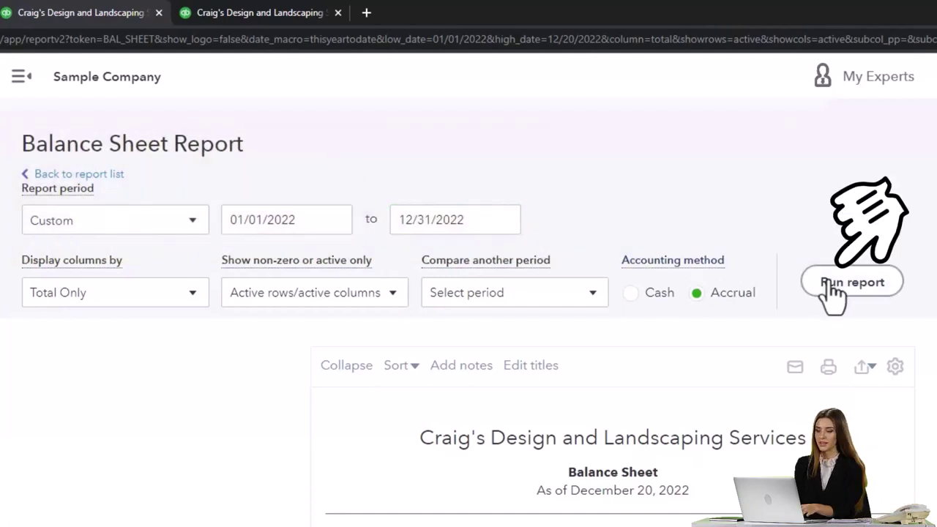
{"action": "scroll", "coordinate": [832, 297], "scroll_direction": "down", "scroll_amount": 3}
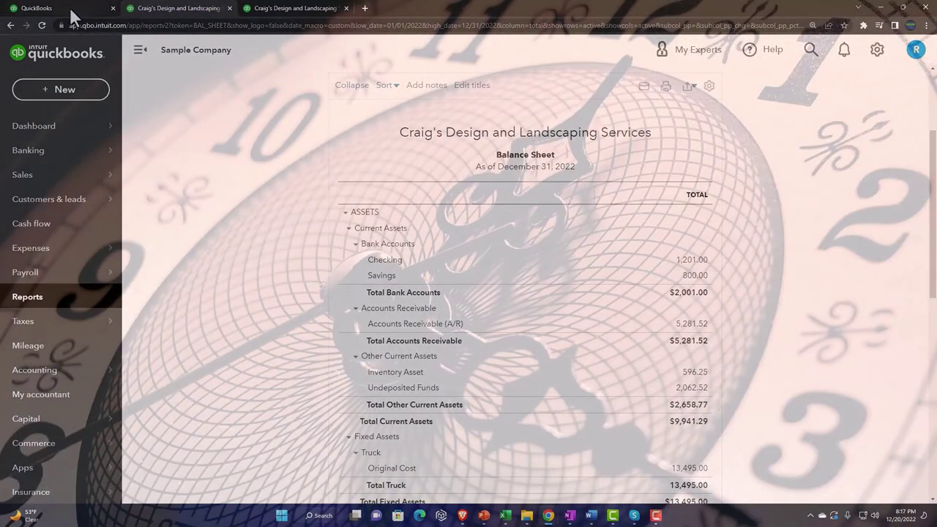
{"action": "left_click", "coordinate": [69, 6]}
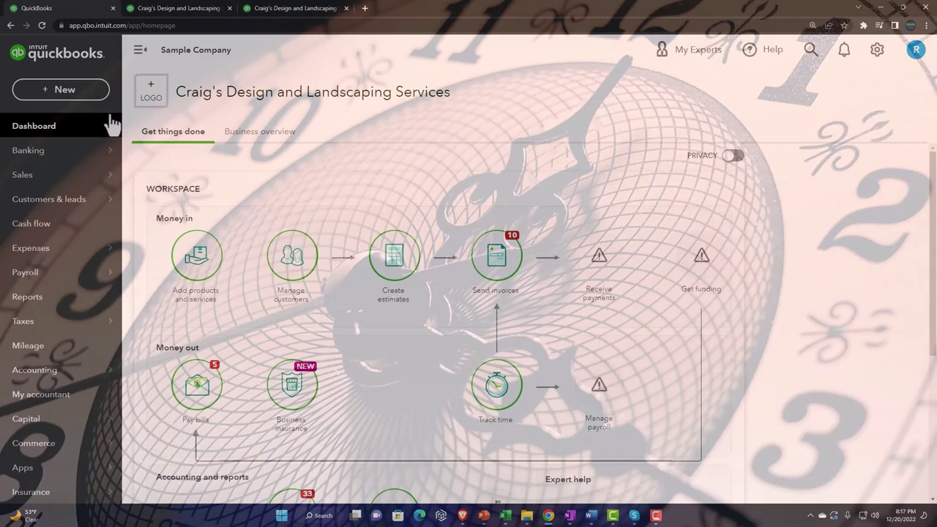
- Show the + New menu of customer, vendor, employee and other transaction forms
{"action": "left_click", "coordinate": [65, 93]}
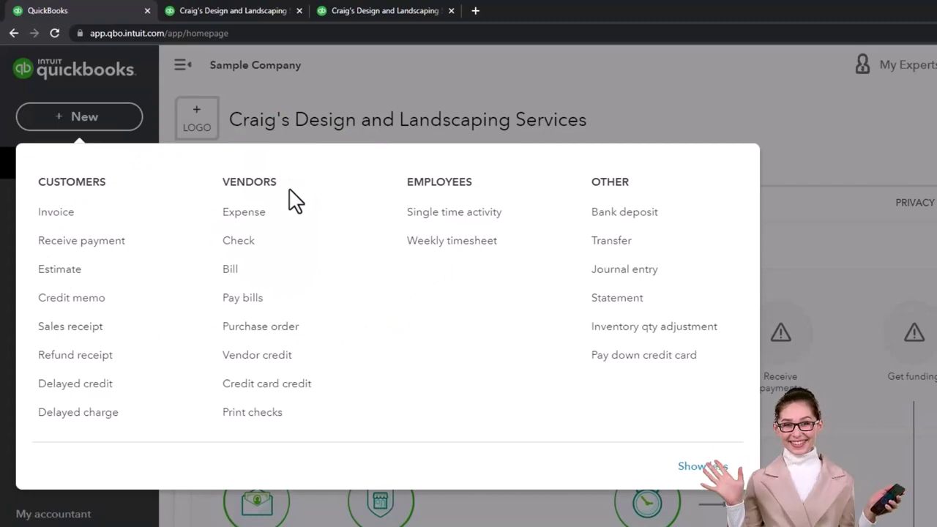
- Dismiss the + New menu to reveal the Get things done dashboard
{"action": "left_click", "coordinate": [848, 110]}
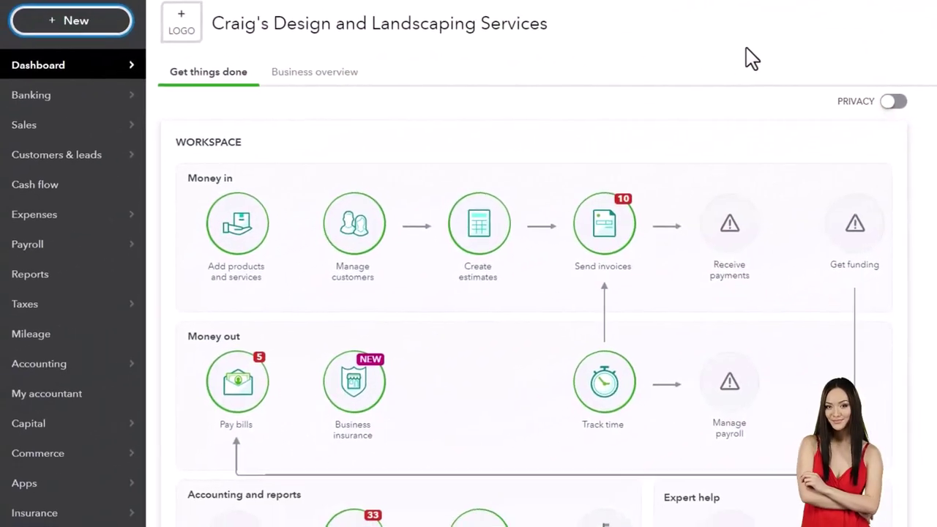
- Reopen the + New transaction menu over the dashboard
{"action": "left_click", "coordinate": [98, 32]}
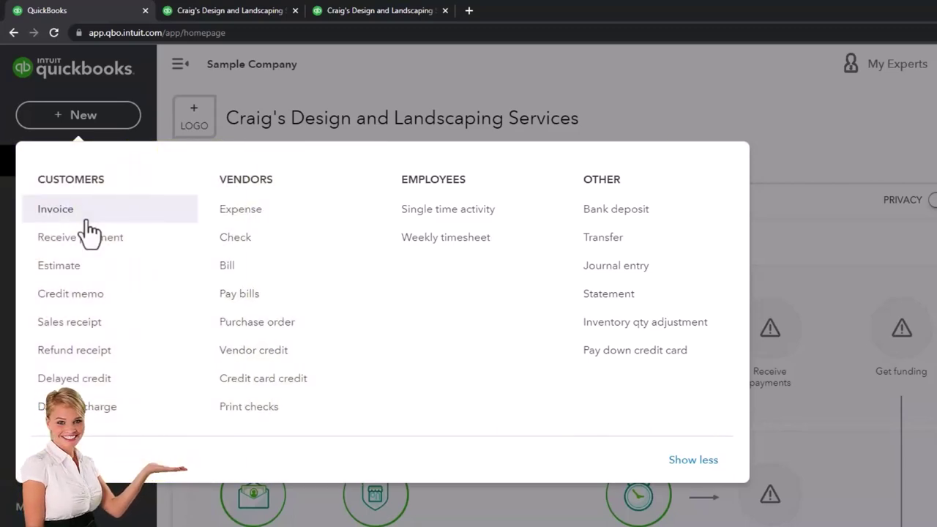
- Dismiss the + New menu again, leaving the Get things done workspace visible
{"action": "left_click", "coordinate": [807, 105]}
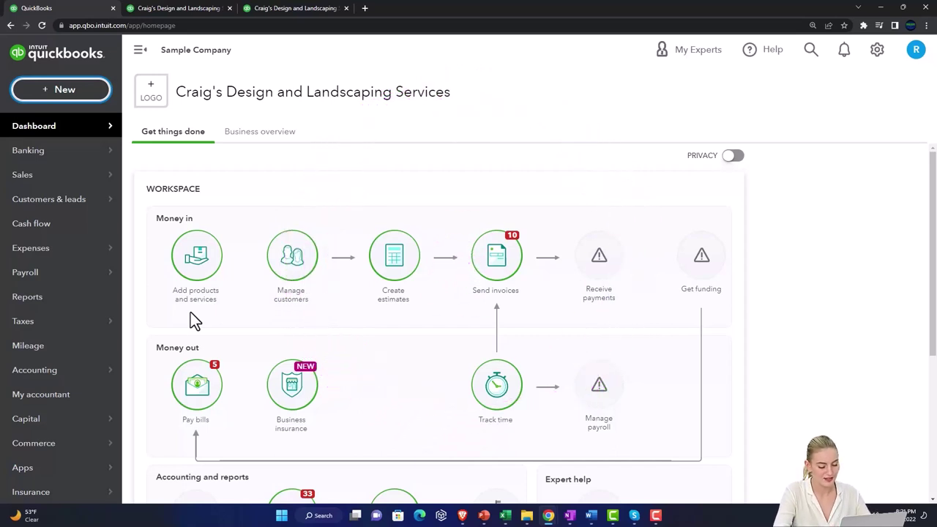
- Go to the Taxes page from the left sidebar to see the sales tax center setup
{"action": "mouse_move", "coordinate": [42, 382]}
{"action": "mouse_move", "coordinate": [56, 448]}
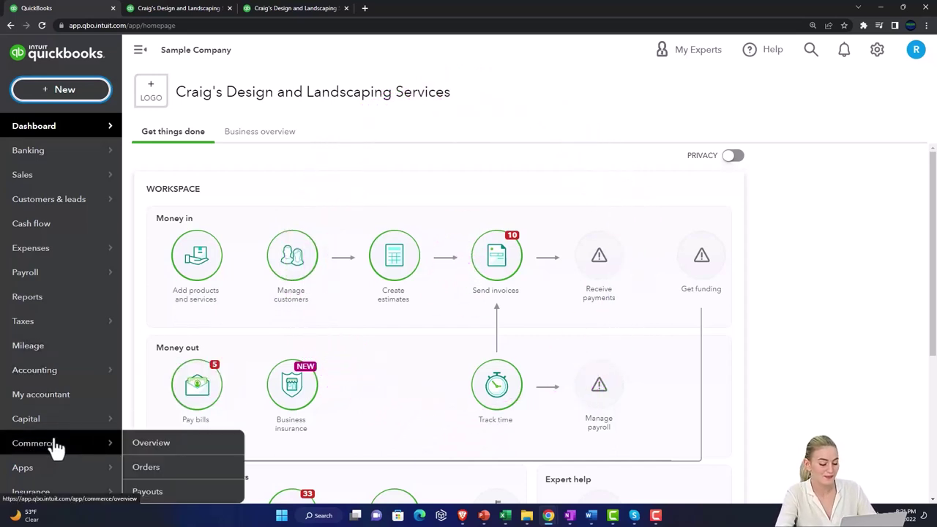
{"action": "mouse_move", "coordinate": [60, 320]}
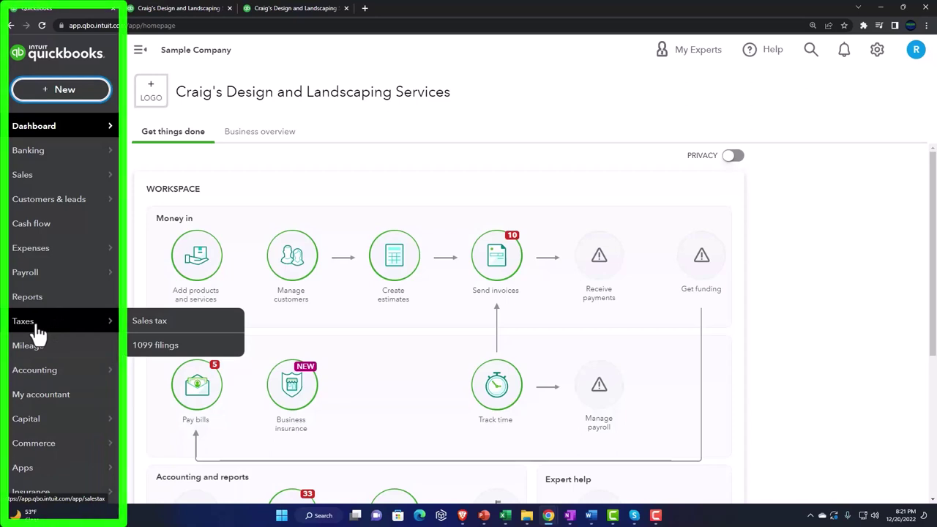
{"action": "left_click", "coordinate": [38, 333]}
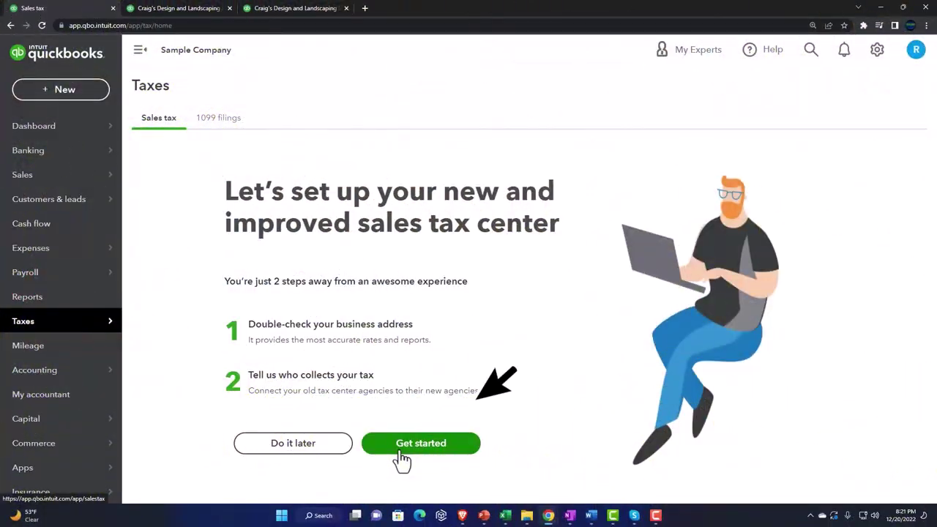
- Begin the sales tax center setup and confirm the business address used for tax rates
{"action": "left_click", "coordinate": [401, 452]}
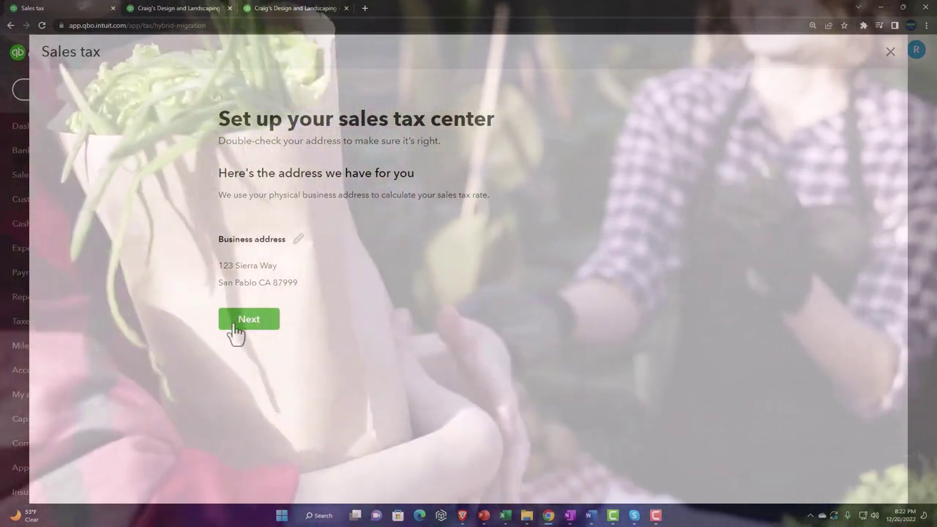
{"action": "left_click", "coordinate": [234, 322]}
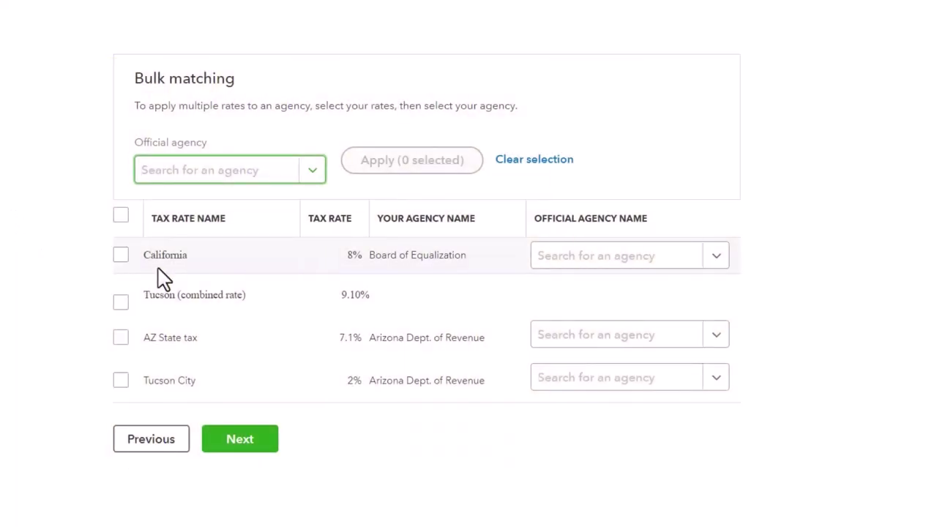
- Match California 8% to the Department of Tax and Fee Administration and the Arizona rates to the Department of Revenue
{"action": "left_click", "coordinate": [157, 269]}
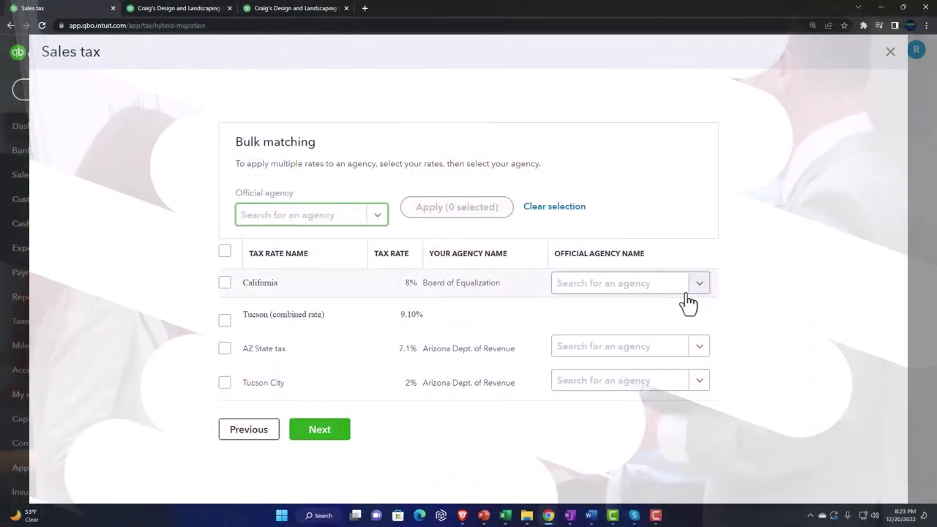
{"action": "left_click", "coordinate": [701, 287]}
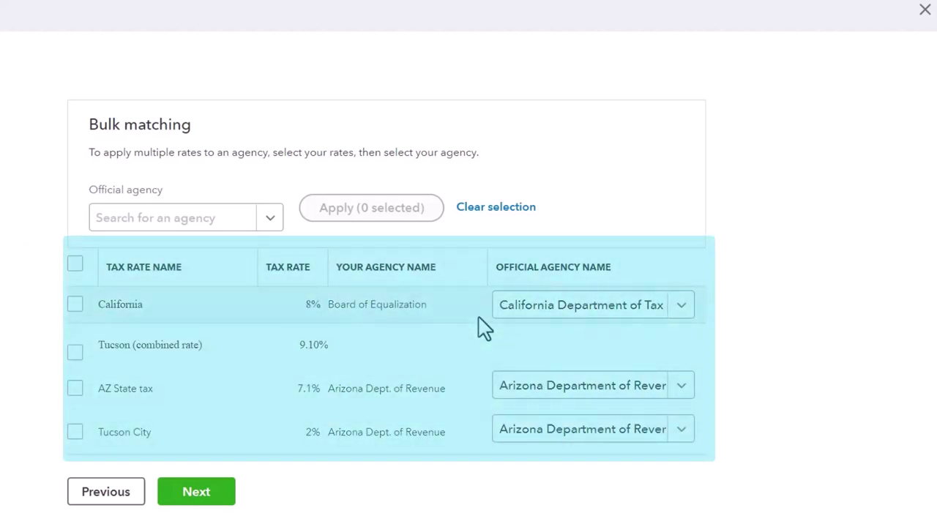
{"action": "left_click", "coordinate": [197, 492]}
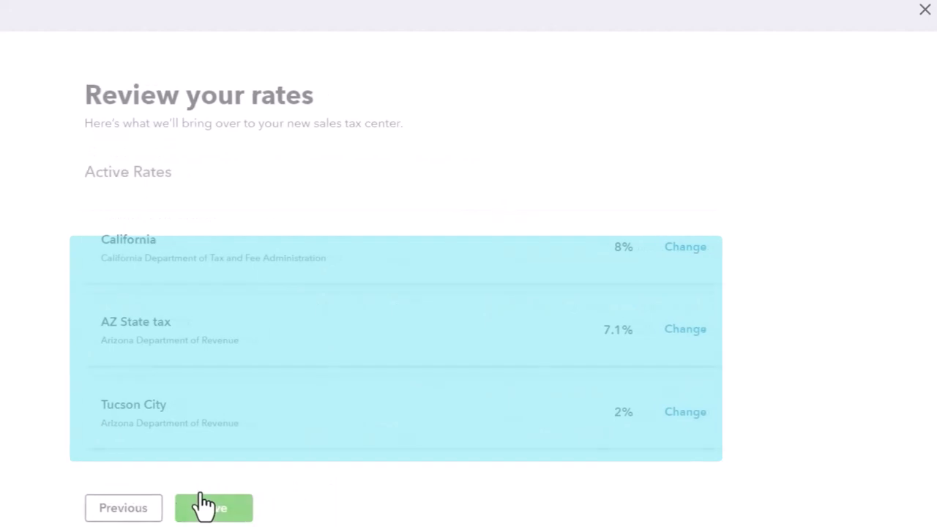
- Recheck the address and agency matches, then save the reviewed tax rates and start the tour
{"action": "left_click", "coordinate": [187, 156]}
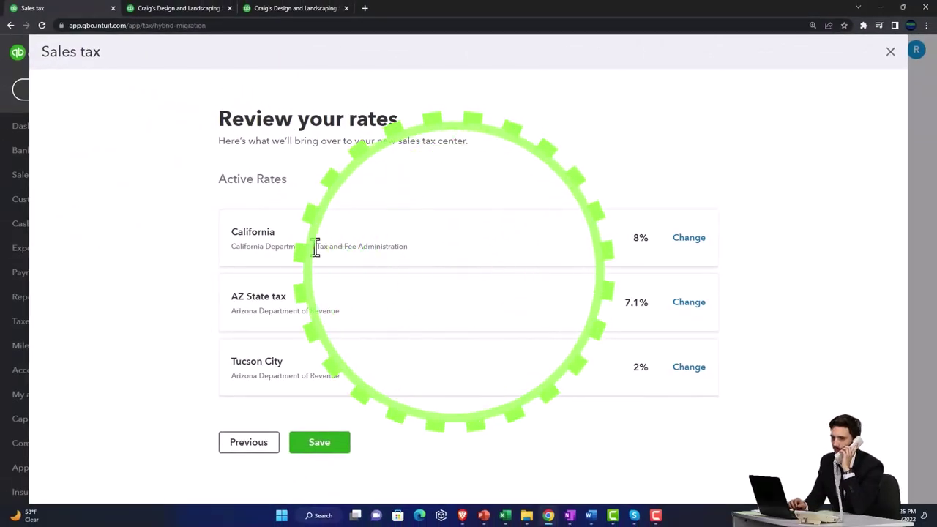
{"action": "left_click", "coordinate": [691, 239]}
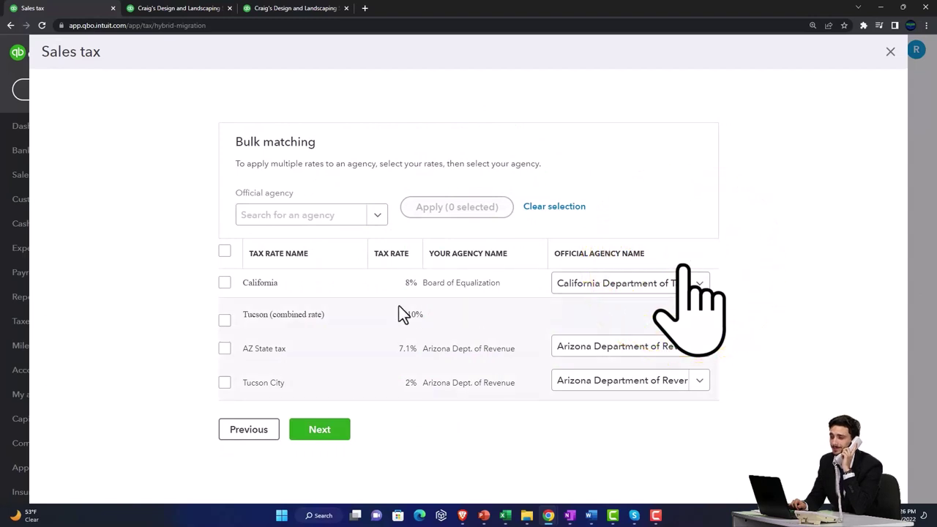
{"action": "left_click", "coordinate": [266, 434]}
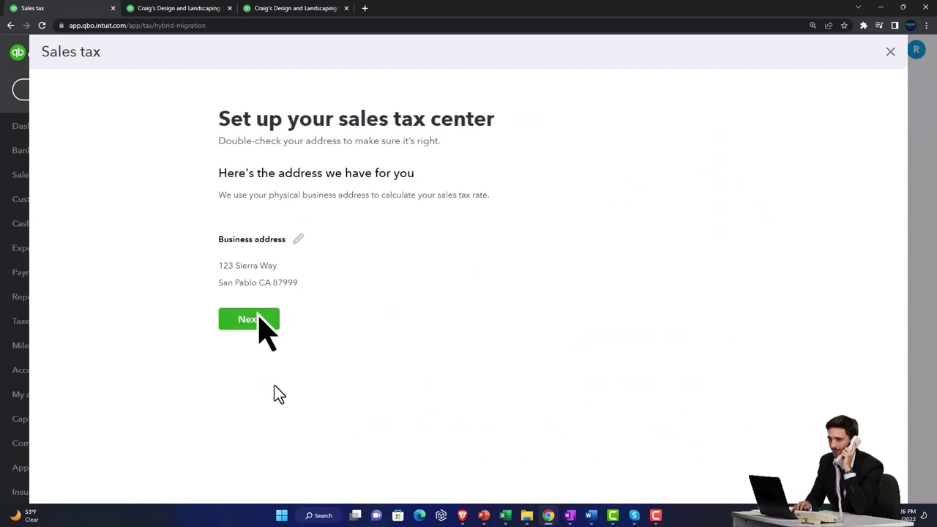
{"action": "left_click", "coordinate": [249, 319]}
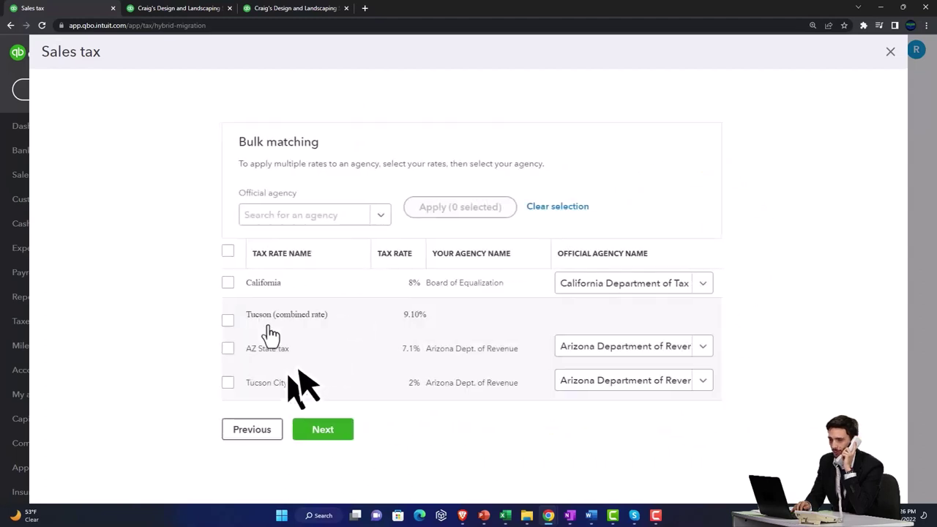
{"action": "left_click", "coordinate": [320, 430]}
{"action": "left_click", "coordinate": [333, 442]}
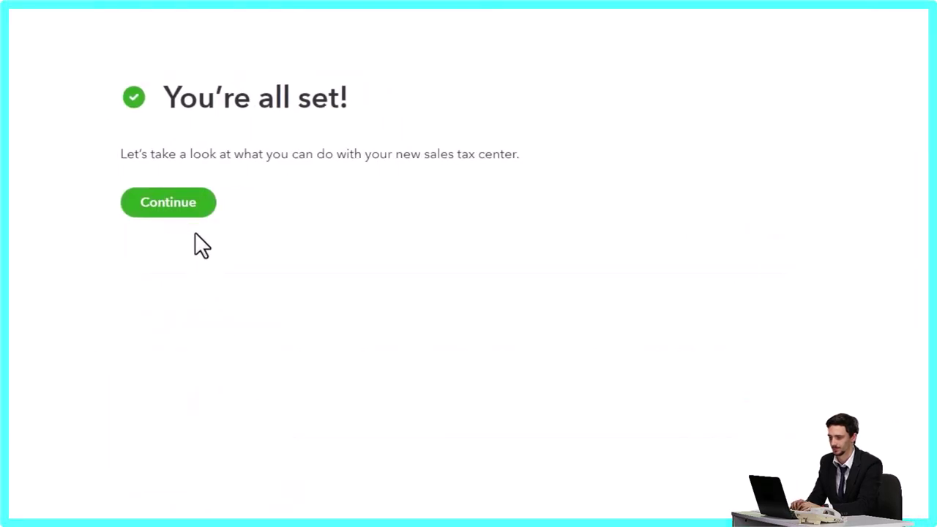
{"action": "left_click", "coordinate": [191, 217]}
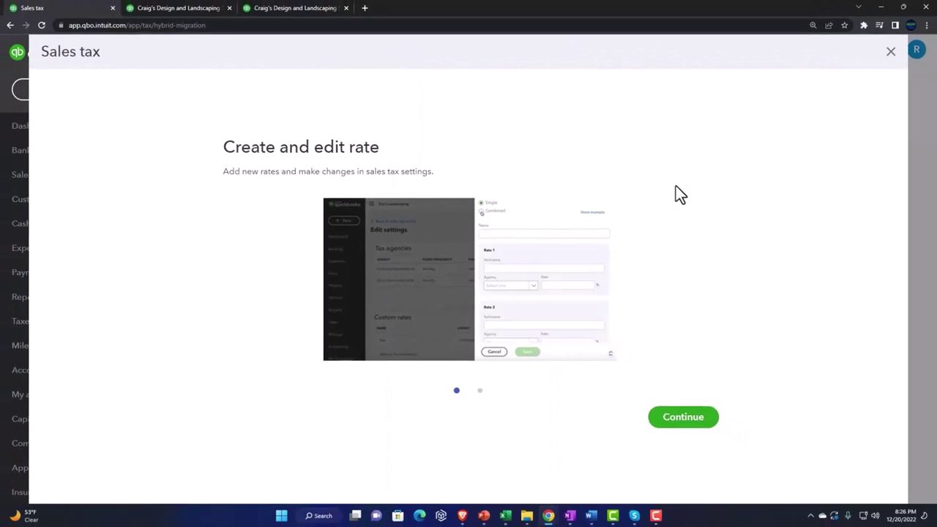
- Close the sales tax tour so the Arizona filing frequency question appears
{"action": "left_click", "coordinate": [891, 62]}
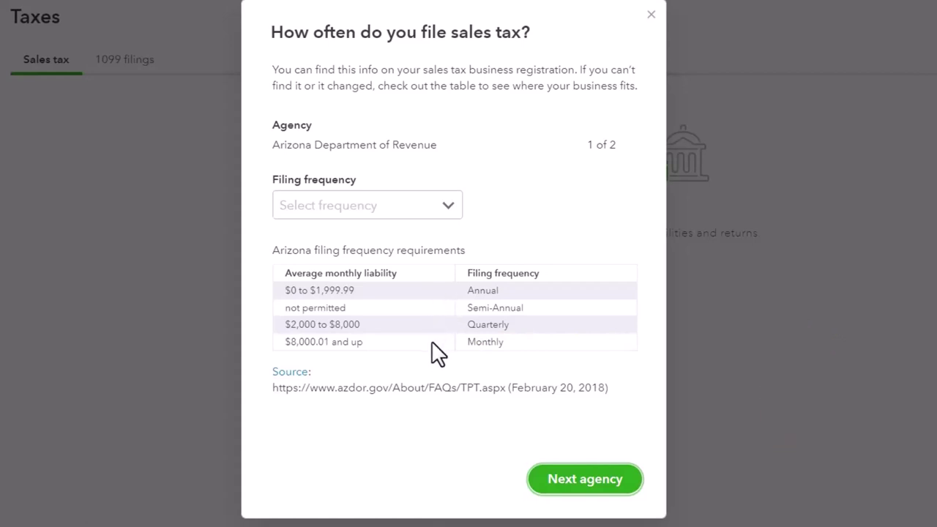
- Set Monthly filing for the Arizona Department of Revenue and the California tax agency, then save
{"action": "left_click", "coordinate": [445, 207]}
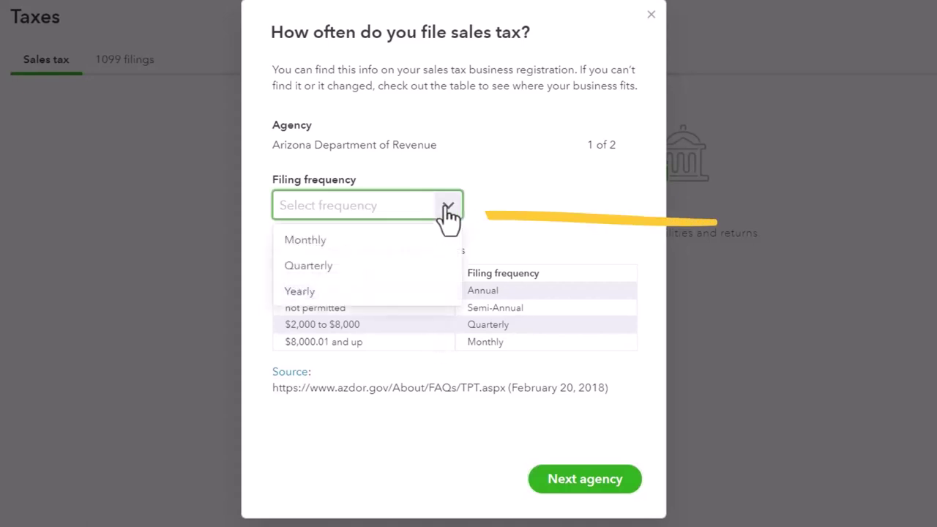
{"action": "left_click", "coordinate": [370, 241]}
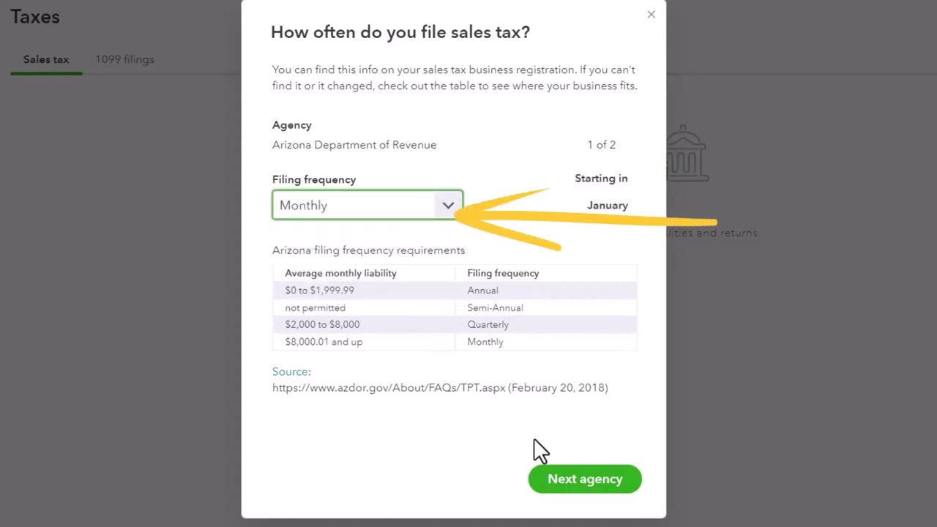
{"action": "left_click", "coordinate": [570, 484]}
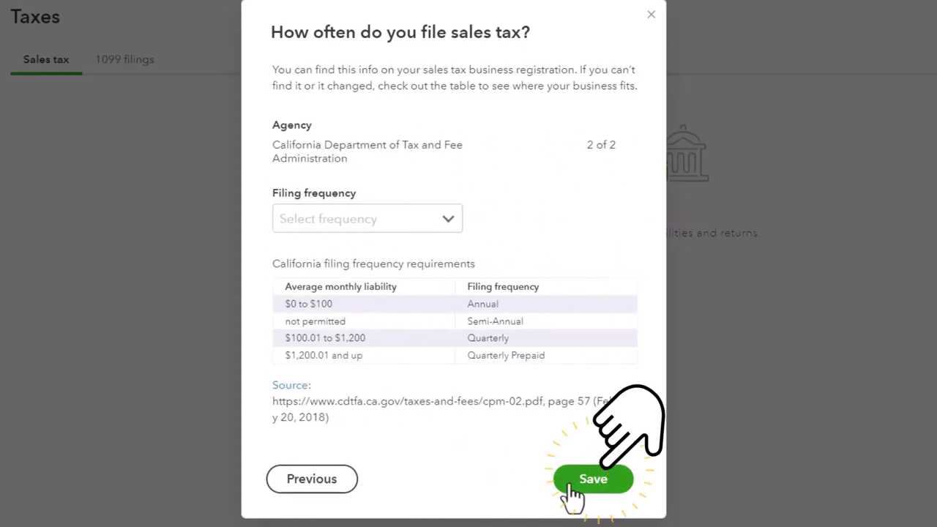
{"action": "left_click", "coordinate": [448, 218]}
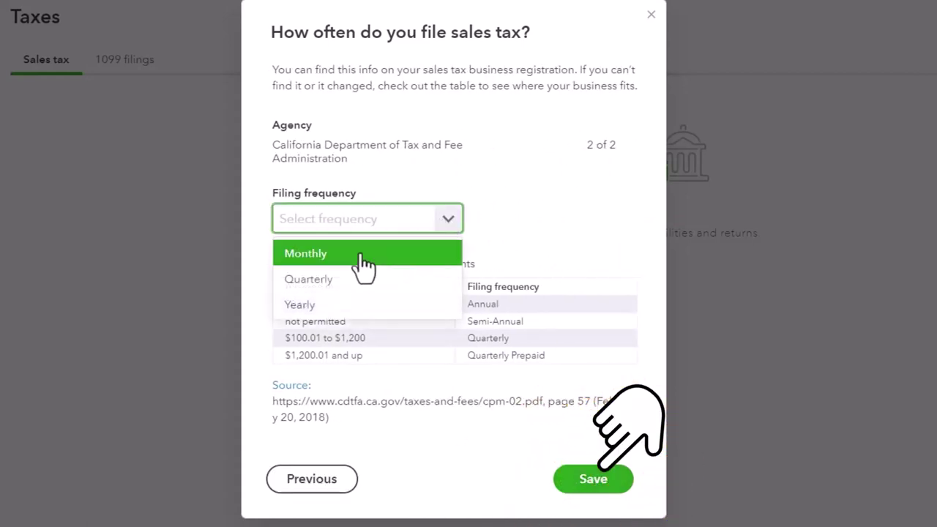
{"action": "left_click", "coordinate": [357, 256]}
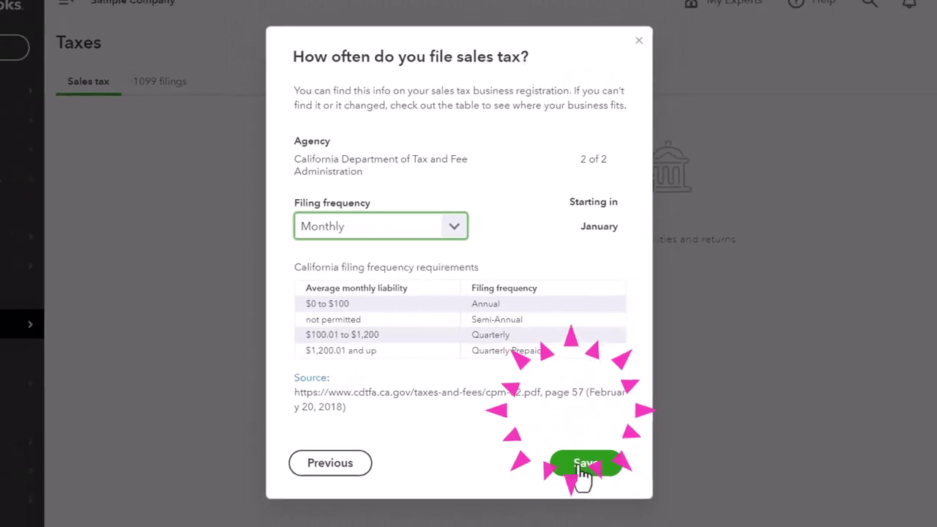
{"action": "left_click", "coordinate": [591, 481]}
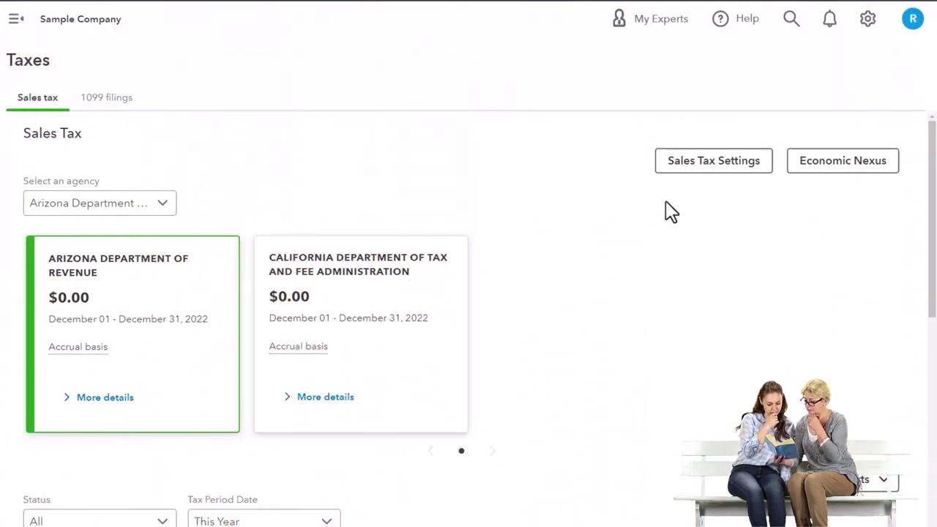
- Review the sales tax settings, then view Economic Nexus showing Arizona and California as set up
{"action": "left_click", "coordinate": [678, 169]}
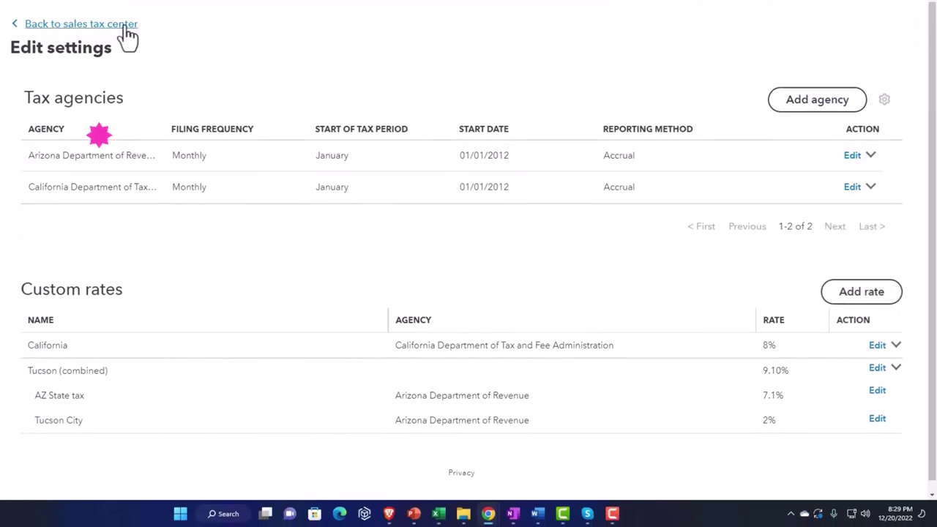
{"action": "left_click", "coordinate": [126, 26]}
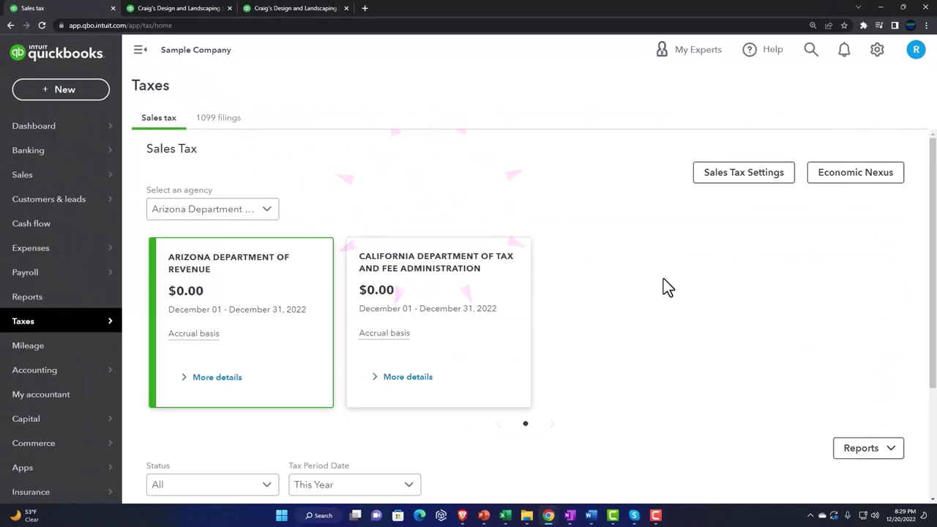
{"action": "left_click", "coordinate": [838, 180]}
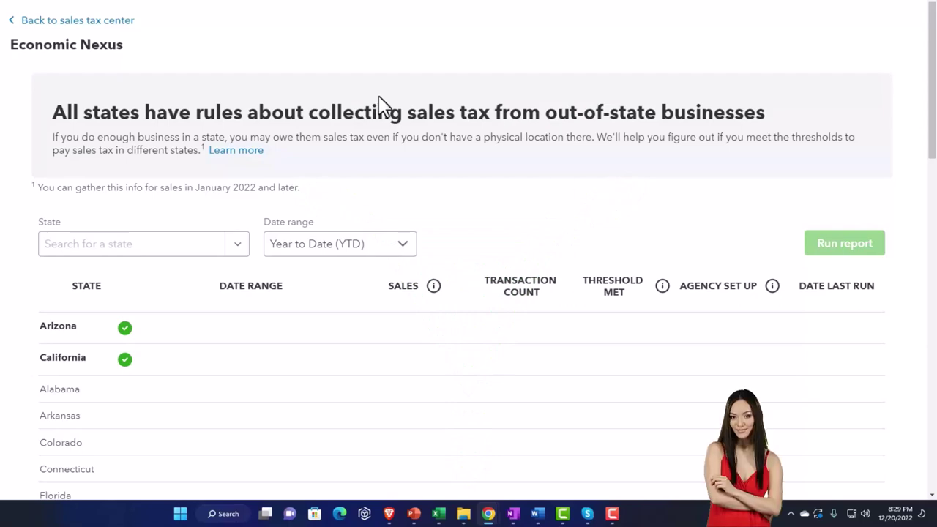
{"action": "left_click", "coordinate": [124, 22]}
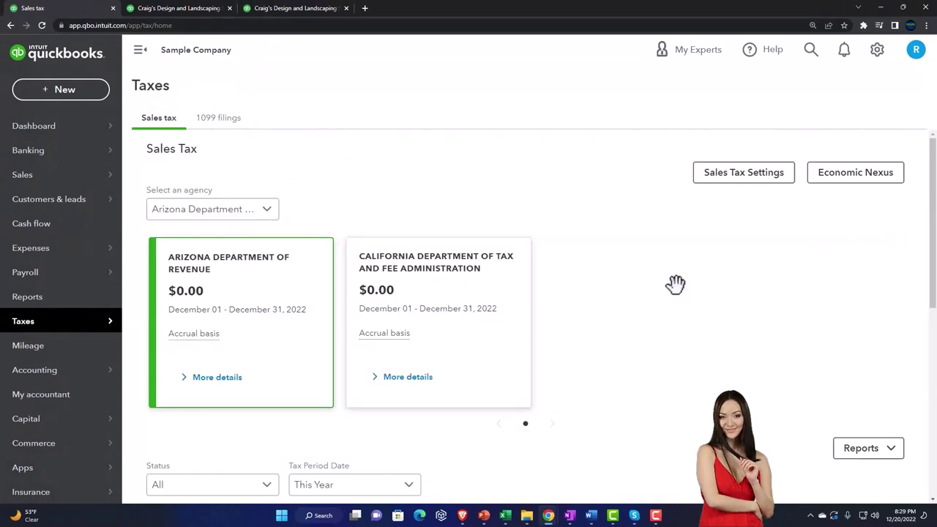
{"action": "scroll", "coordinate": [675, 285], "scroll_direction": "down", "scroll_amount": 2}
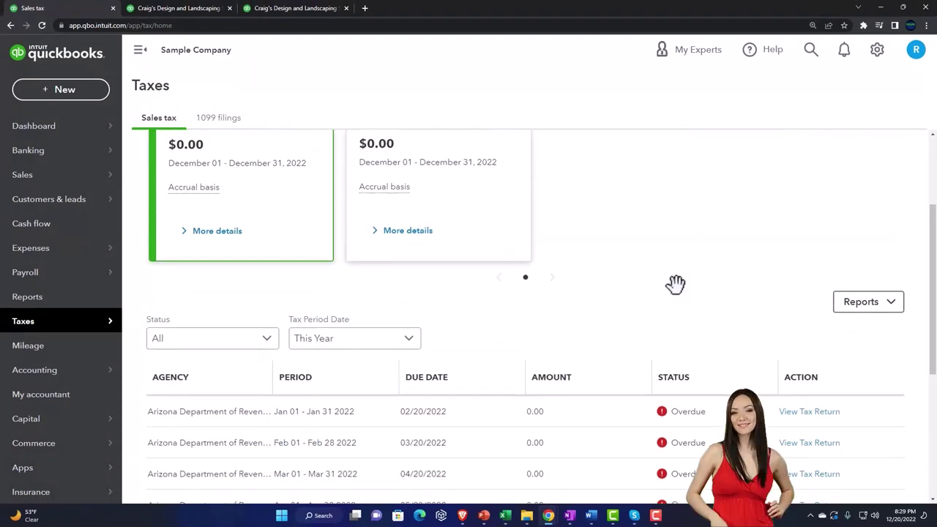
{"action": "left_click", "coordinate": [892, 306]}
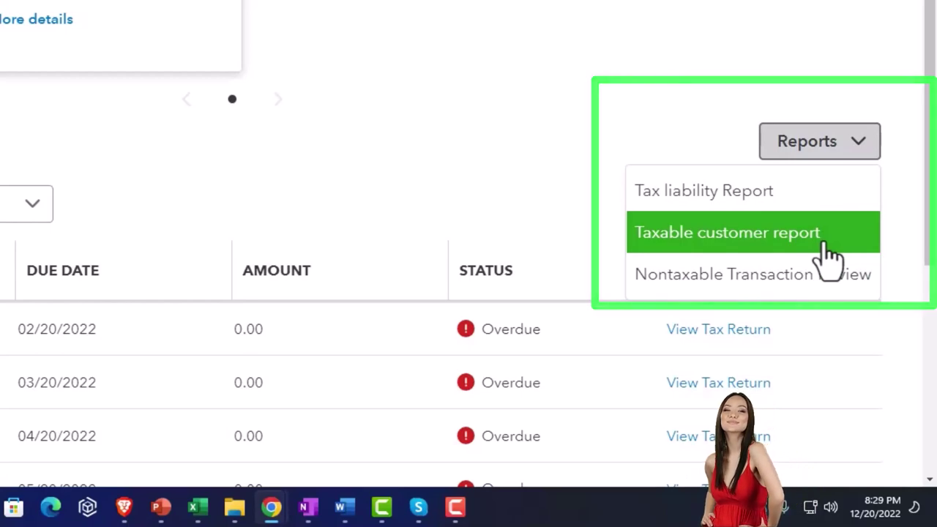
{"action": "left_click", "coordinate": [470, 77]}
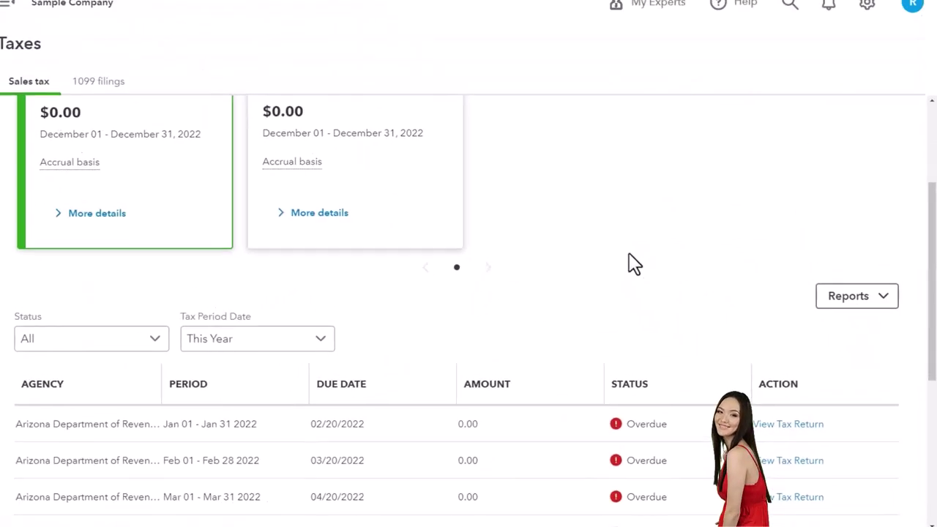
{"action": "scroll", "coordinate": [486, 97], "scroll_direction": "up", "scroll_amount": 2}
{"action": "scroll", "coordinate": [635, 273], "scroll_direction": "up", "scroll_amount": 2}
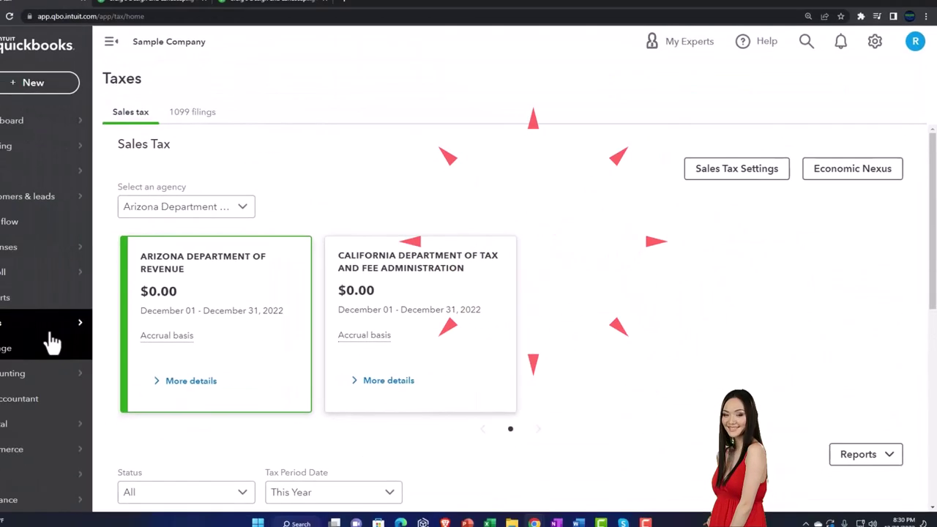
{"action": "mouse_move", "coordinate": [68, 331]}
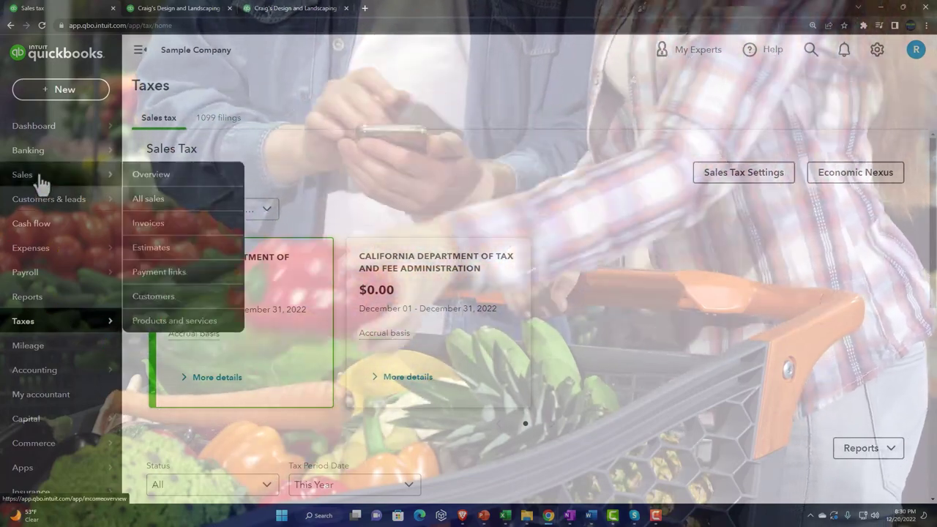
- Open Products and Services from Sales and view the Design service's details, priced at 75
{"action": "left_click", "coordinate": [42, 183]}
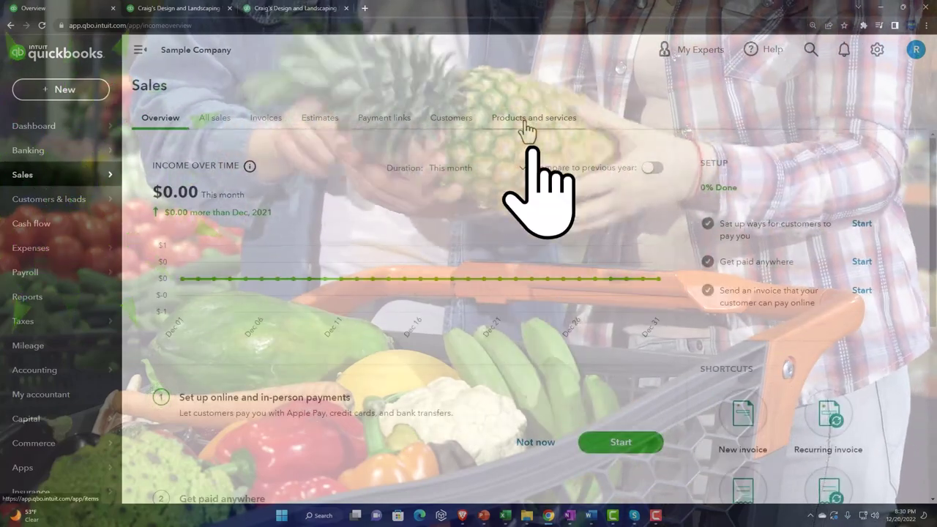
{"action": "left_click", "coordinate": [525, 124]}
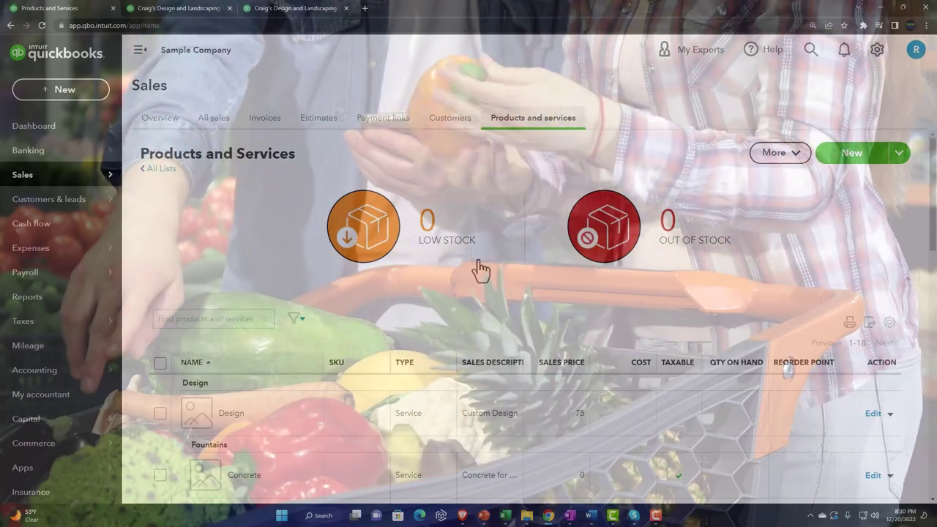
{"action": "scroll", "coordinate": [480, 269], "scroll_direction": "down", "scroll_amount": 1}
{"action": "scroll", "coordinate": [479, 269], "scroll_direction": "down", "scroll_amount": 2}
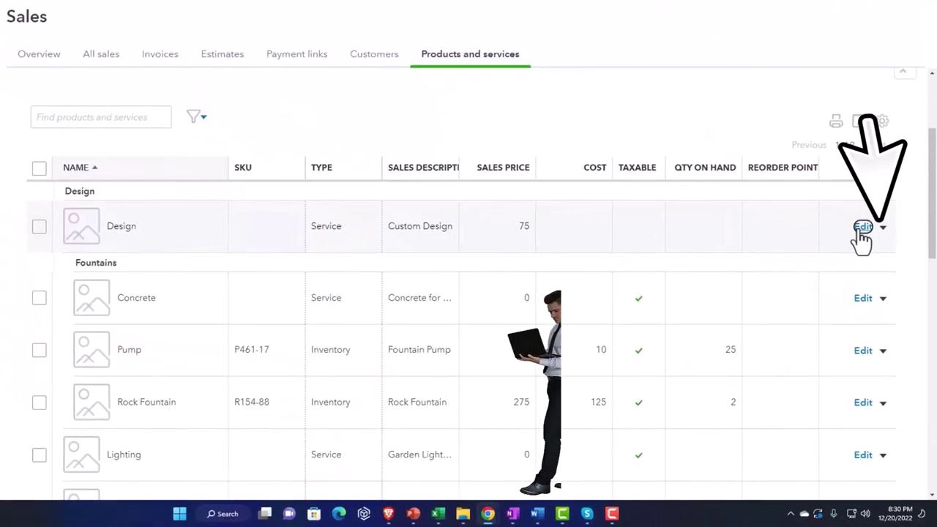
{"action": "left_click", "coordinate": [862, 237]}
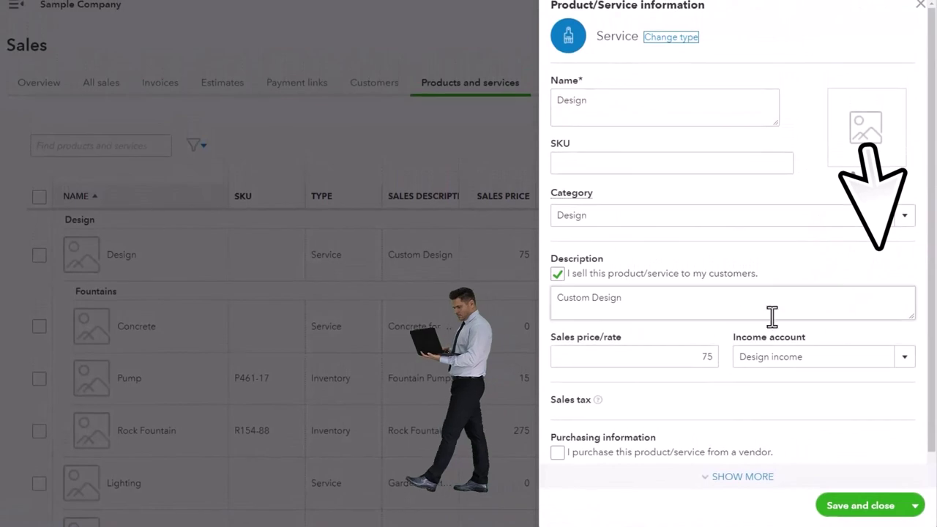
- Check the Design service is taxable at the standard rate, then open the Rock Fountain item
{"action": "scroll", "coordinate": [754, 313], "scroll_direction": "down", "scroll_amount": 1}
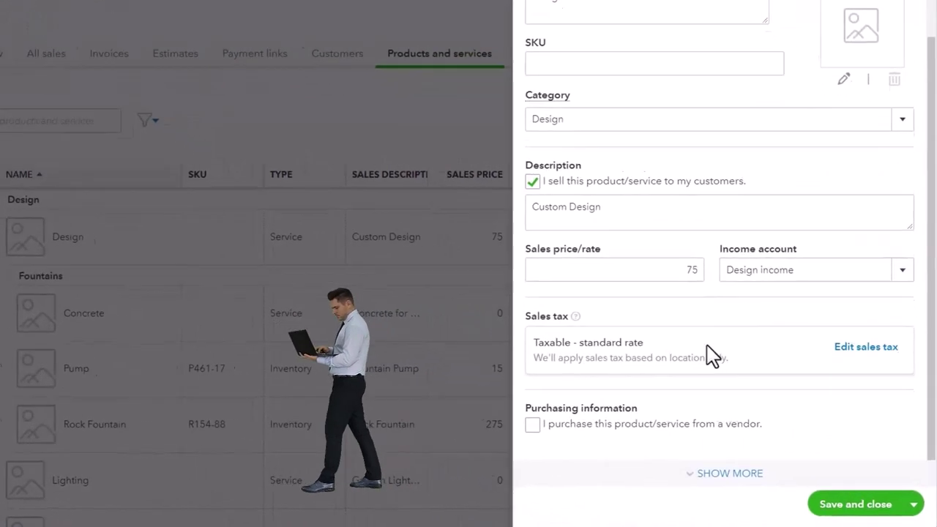
{"action": "left_click", "coordinate": [684, 333]}
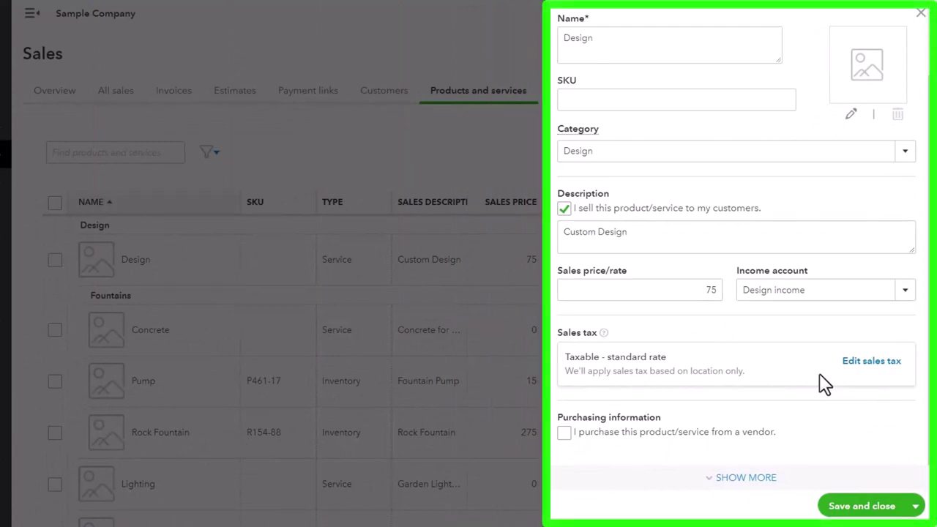
{"action": "left_click", "coordinate": [919, 19]}
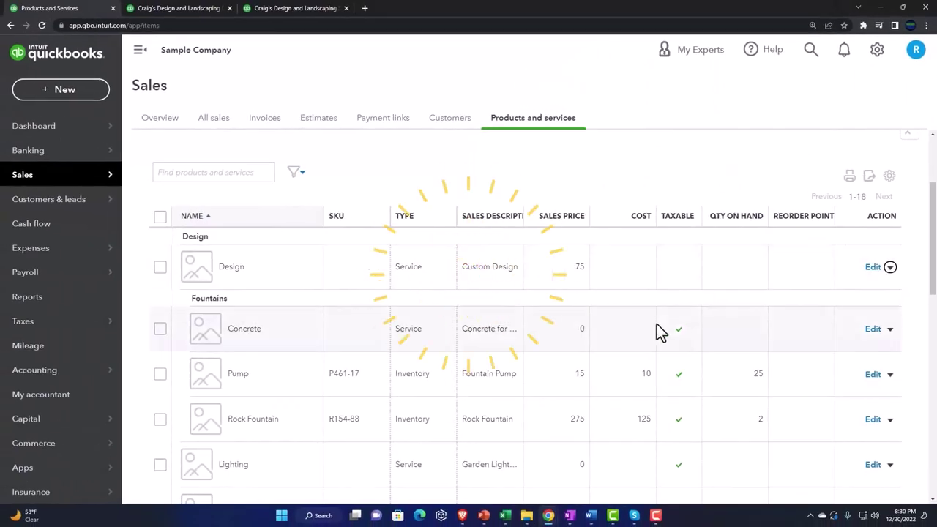
{"action": "scroll", "coordinate": [657, 330], "scroll_direction": "down", "scroll_amount": 2}
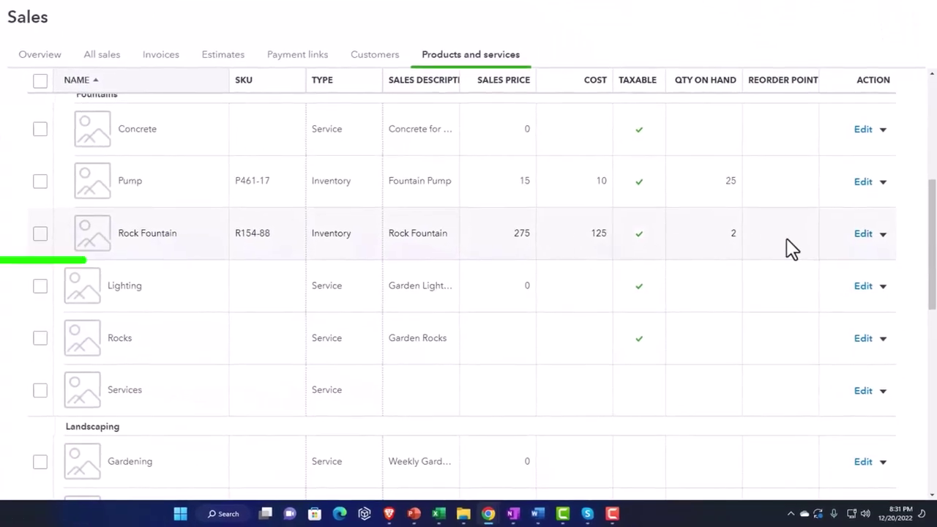
{"action": "left_click", "coordinate": [863, 234]}
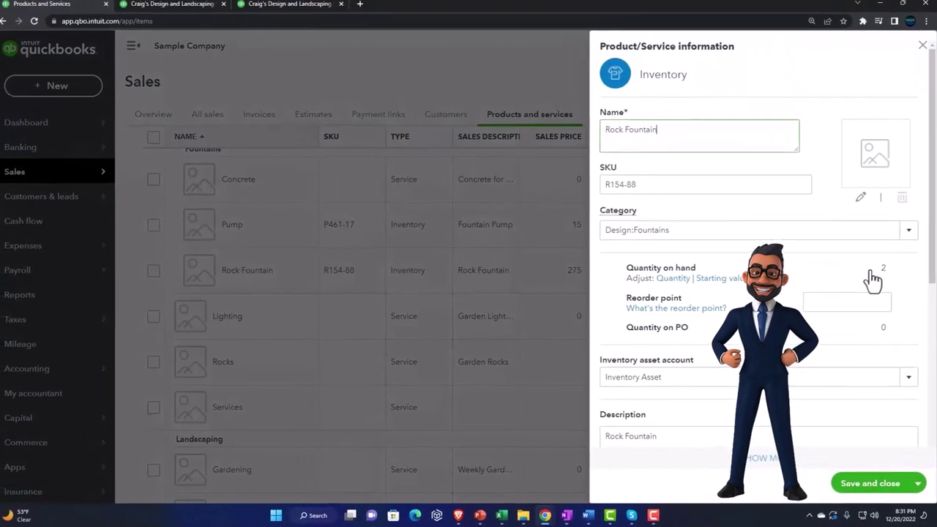
- Browse Rock Fountain's sales tax categories, keeping it Taxable based on location only
{"action": "scroll", "coordinate": [873, 278], "scroll_direction": "down", "scroll_amount": 10}
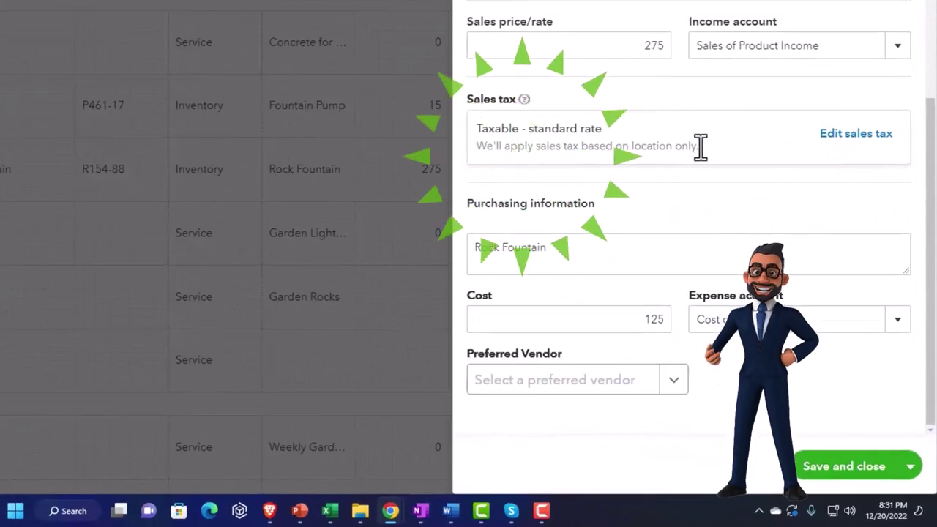
{"action": "left_click", "coordinate": [849, 136]}
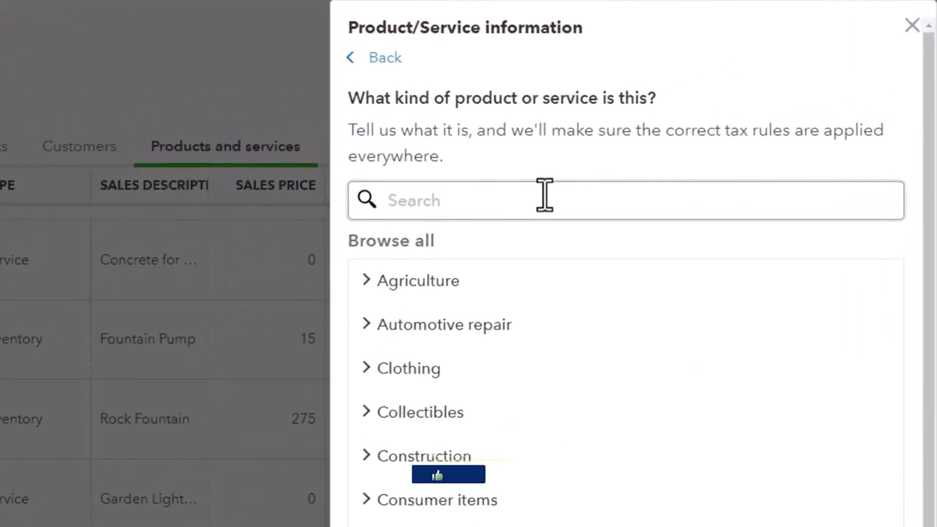
{"action": "left_click", "coordinate": [543, 195]}
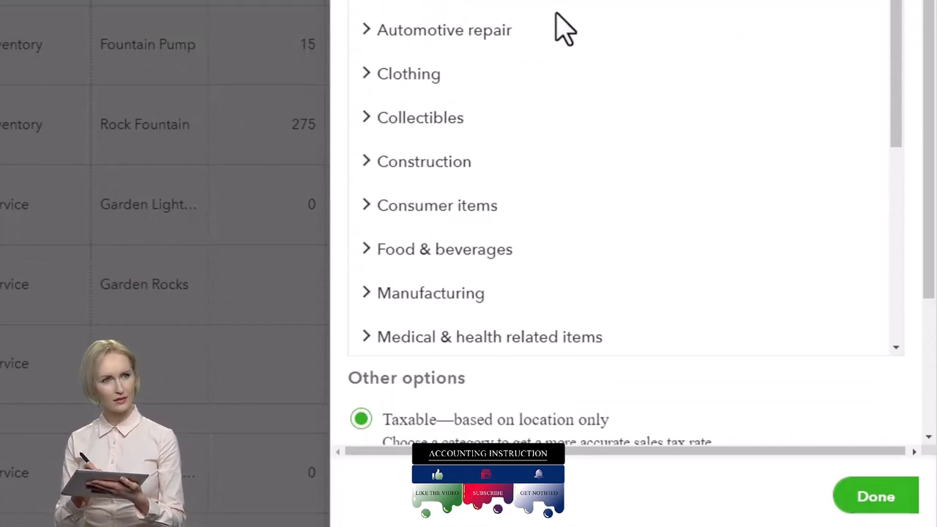
{"action": "scroll", "coordinate": [562, 37], "scroll_direction": "down", "scroll_amount": 1}
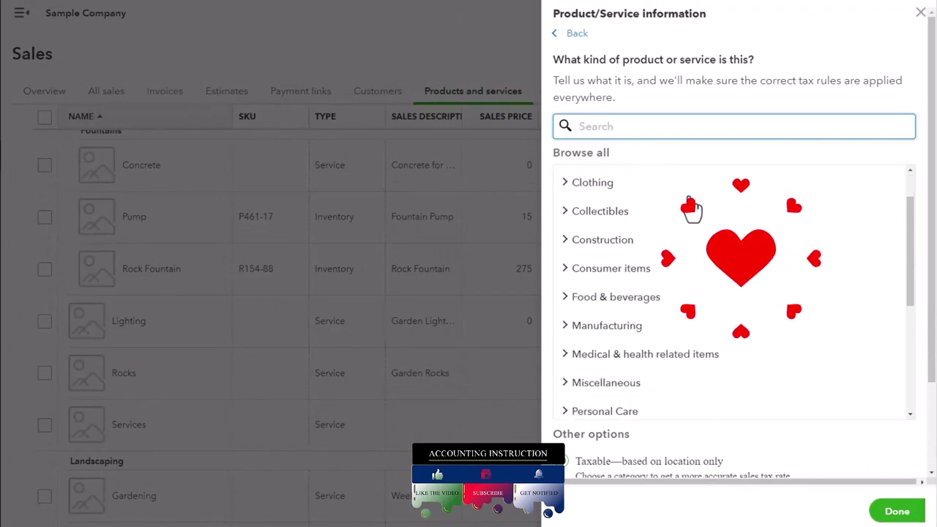
{"action": "scroll", "coordinate": [692, 210], "scroll_direction": "down", "scroll_amount": 3}
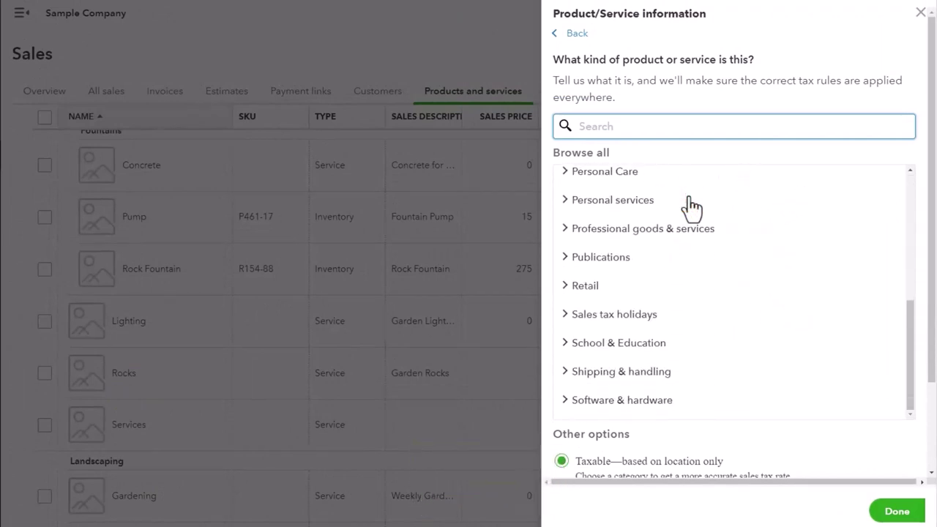
{"action": "scroll", "coordinate": [638, 364], "scroll_direction": "down", "scroll_amount": 3}
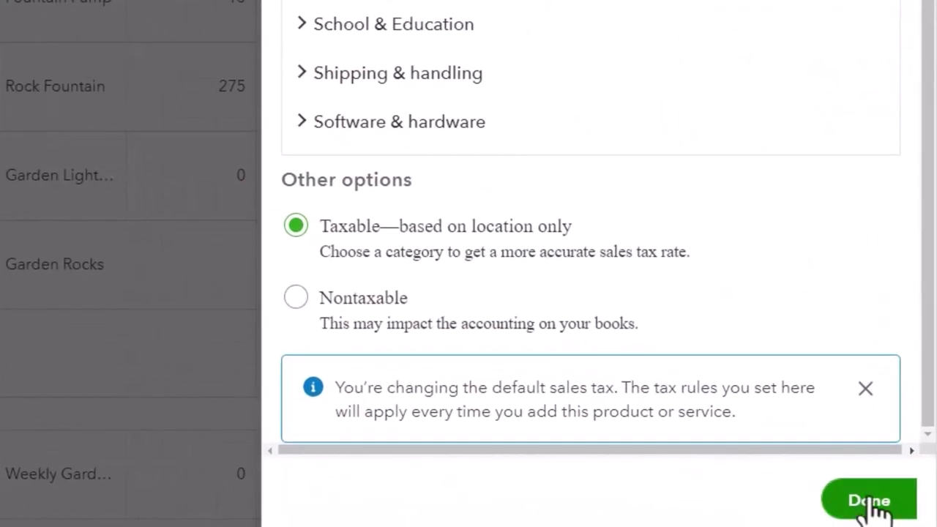
{"action": "left_click", "coordinate": [869, 502]}
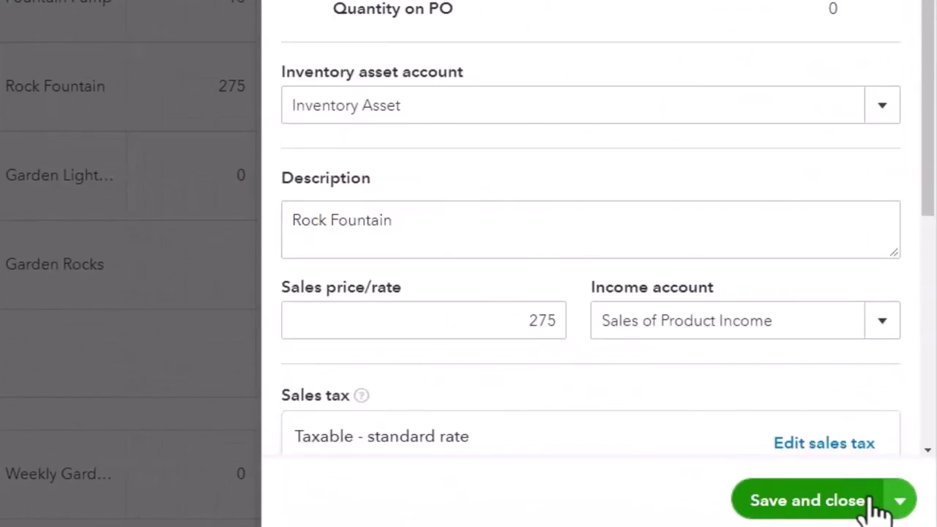
- Close Rock Fountain unchanged and show the list of new transaction types
{"action": "scroll", "coordinate": [834, 399], "scroll_direction": "down", "scroll_amount": 3}
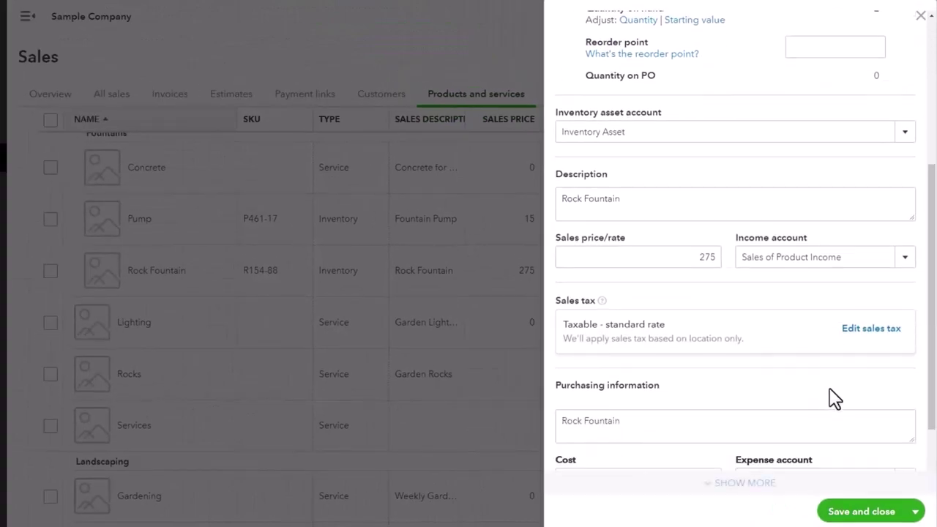
{"action": "left_click", "coordinate": [920, 17]}
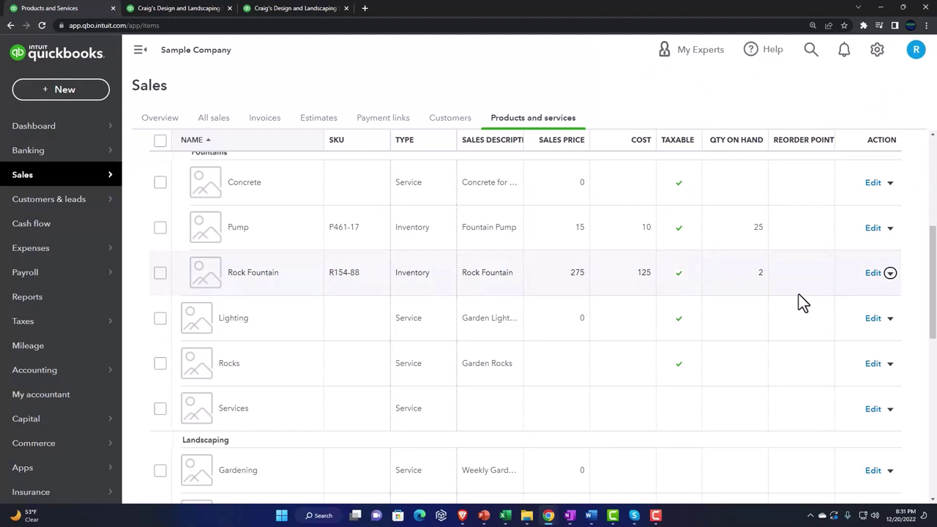
{"action": "left_click", "coordinate": [64, 99]}
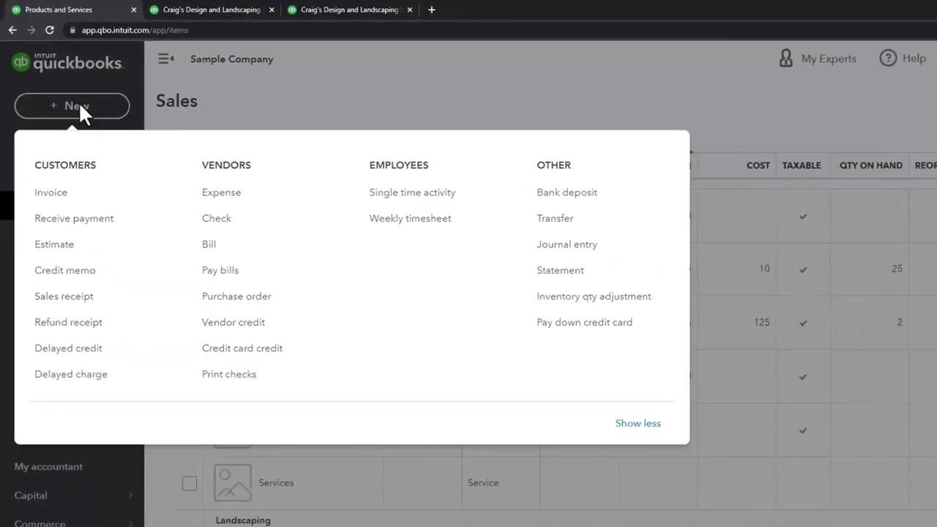
- Close the New transaction menu to return to the Products and Services list
{"action": "left_click", "coordinate": [91, 124]}
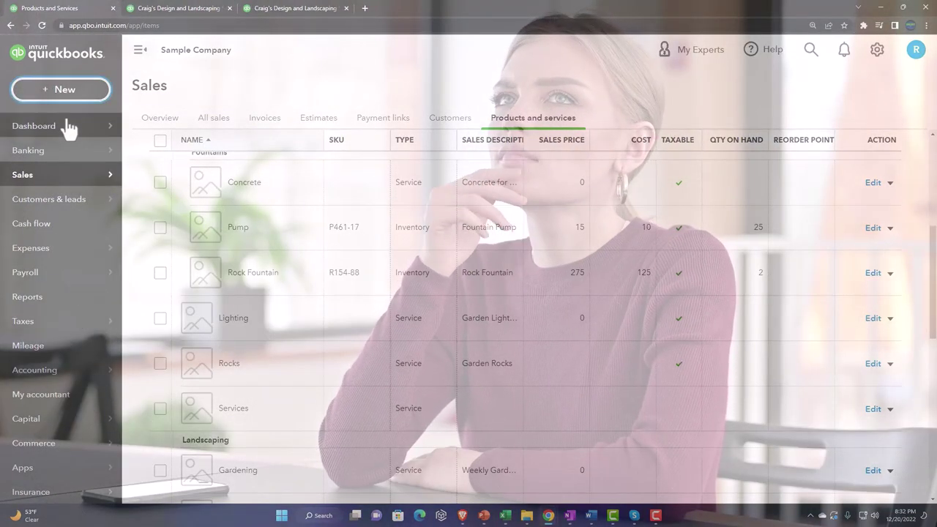
{"action": "mouse_move", "coordinate": [68, 128]}
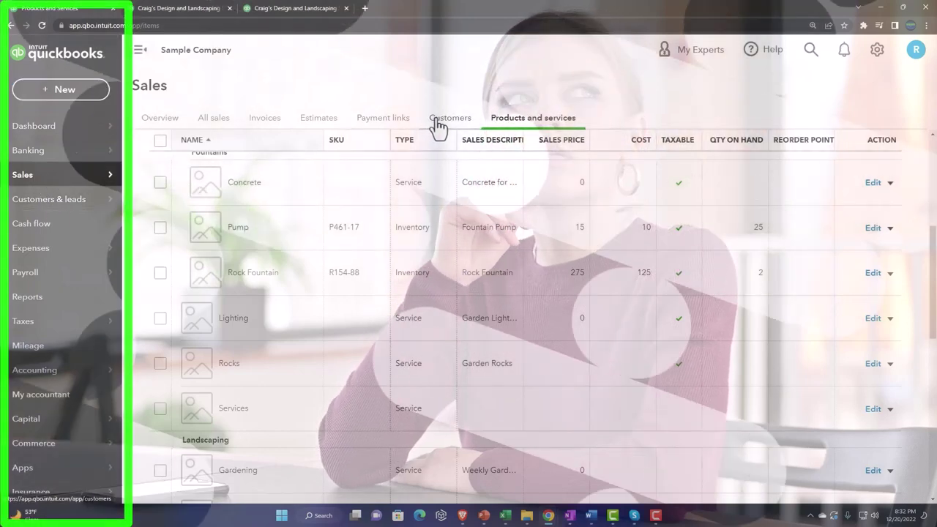
- Open Bill's Windsurf Shop's customer record from the Customers list
{"action": "left_click", "coordinate": [438, 125]}
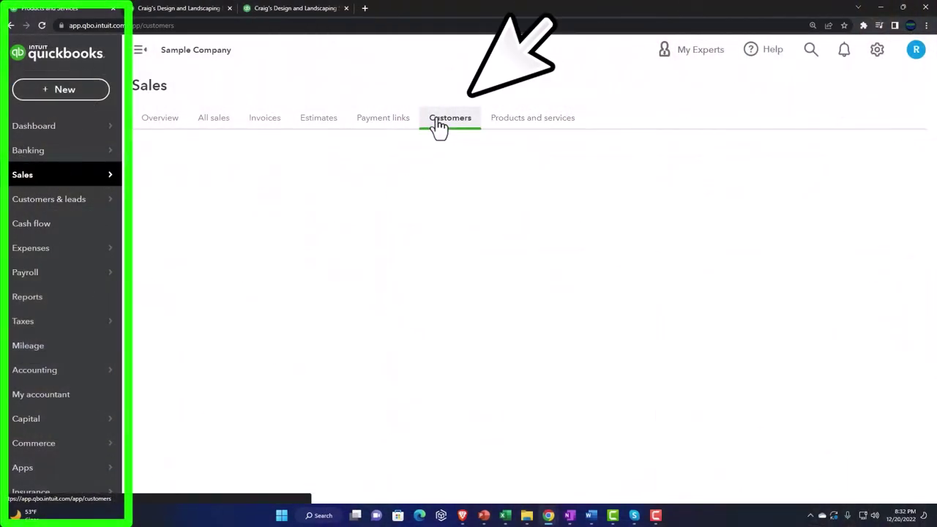
{"action": "scroll", "coordinate": [435, 235], "scroll_direction": "down", "scroll_amount": 2}
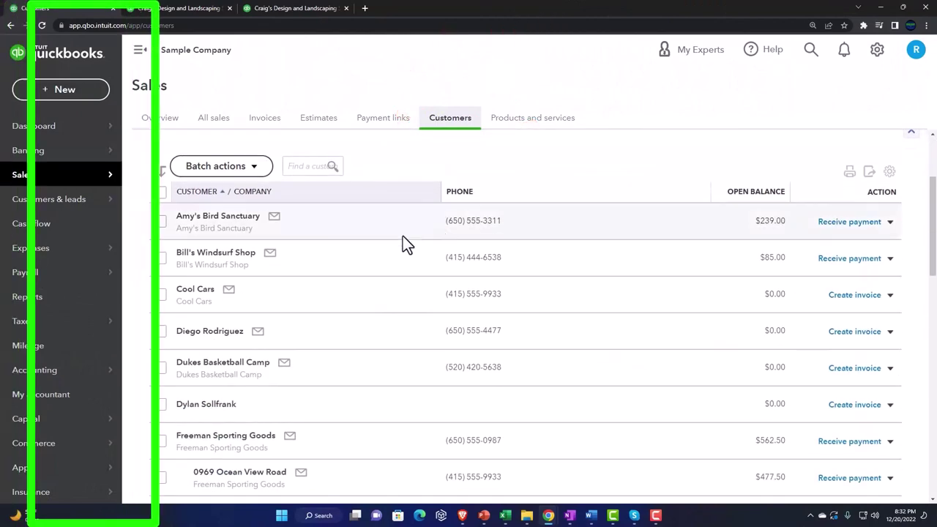
{"action": "left_click", "coordinate": [204, 254]}
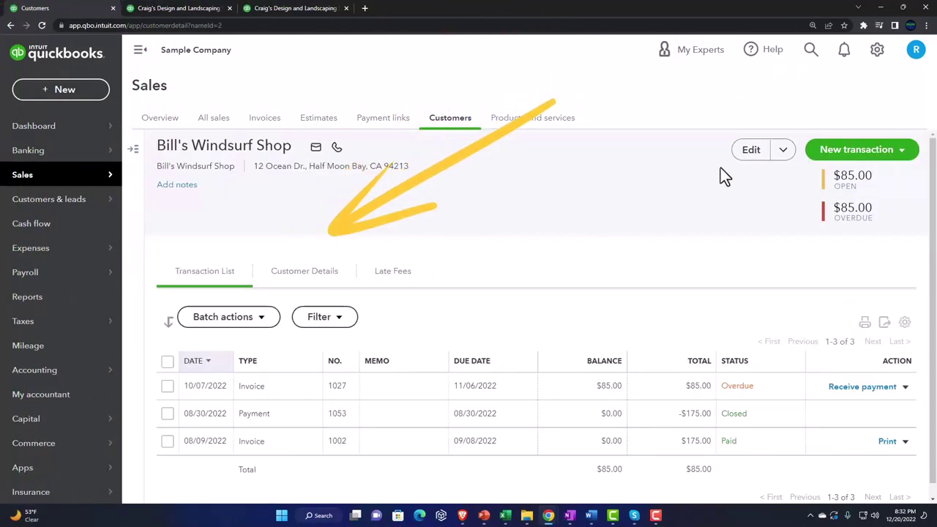
- Edit the customer's tax settings: clear tax-exempt status and keep the location-based rate
{"action": "left_click", "coordinate": [748, 153]}
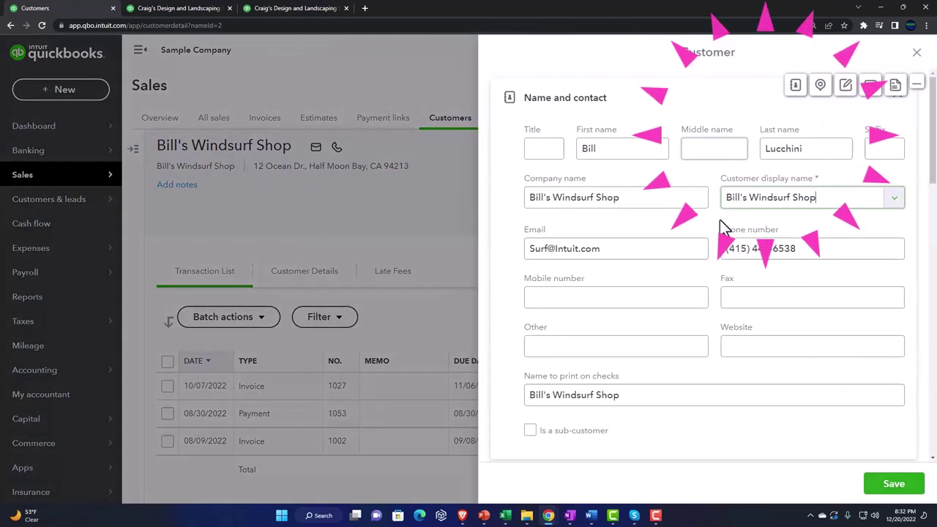
{"action": "scroll", "coordinate": [687, 270], "scroll_direction": "down", "scroll_amount": 7}
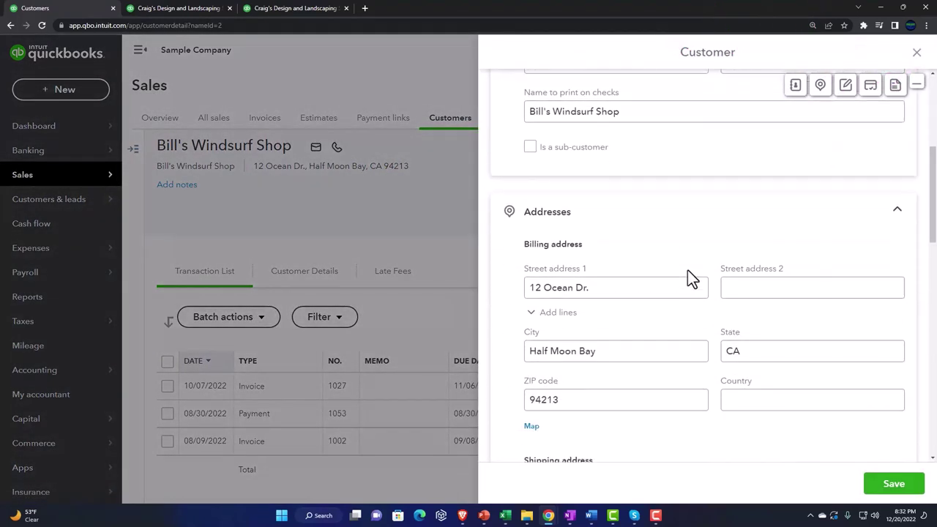
{"action": "scroll", "coordinate": [687, 270], "scroll_direction": "down", "scroll_amount": 5}
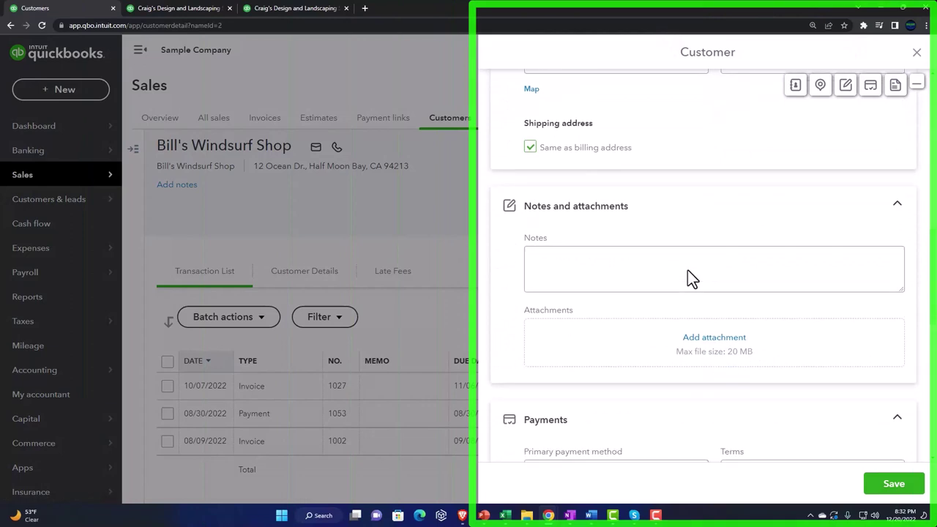
{"action": "scroll", "coordinate": [687, 270], "scroll_direction": "down", "scroll_amount": 4}
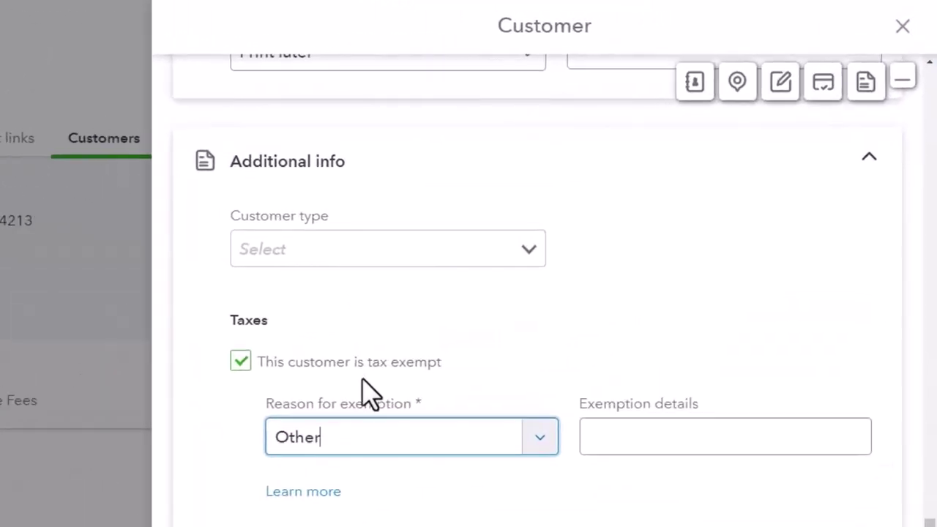
{"action": "left_click", "coordinate": [240, 362]}
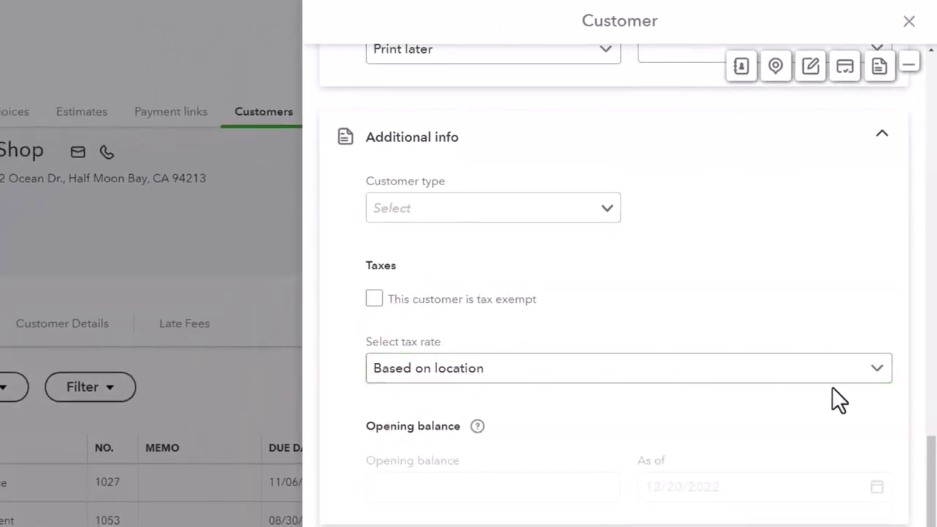
{"action": "left_click", "coordinate": [851, 367]}
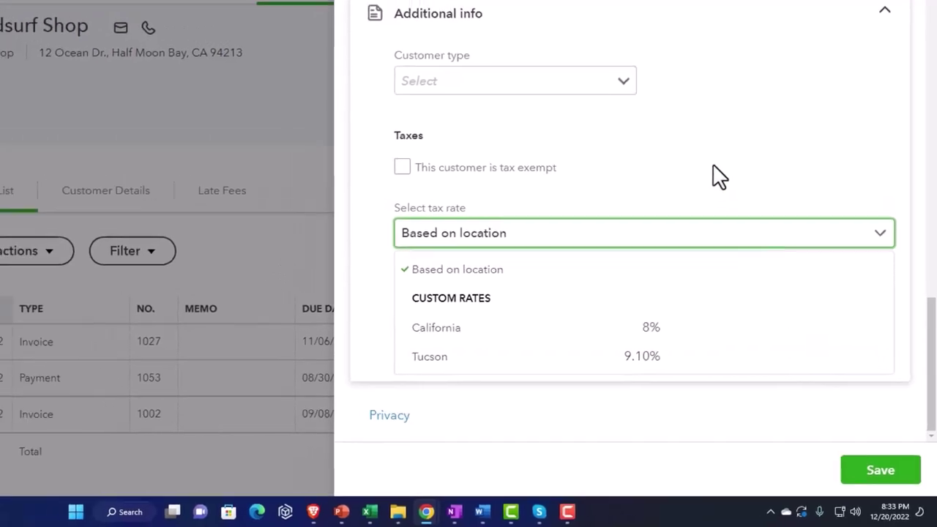
{"action": "left_click", "coordinate": [707, 153]}
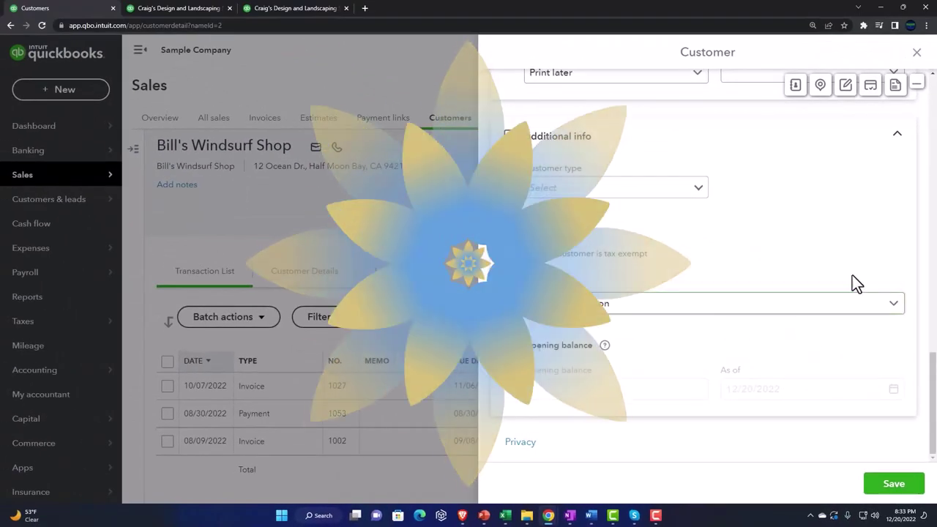
- Close the customer panel without saving, dismiss the LastPass prompt, and bring up the New menu
{"action": "left_click", "coordinate": [917, 55]}
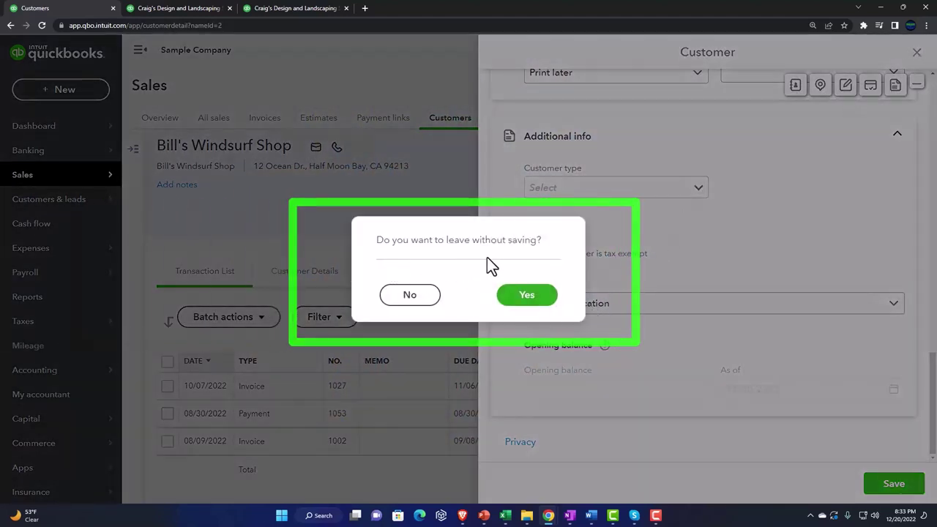
{"action": "left_click", "coordinate": [512, 295]}
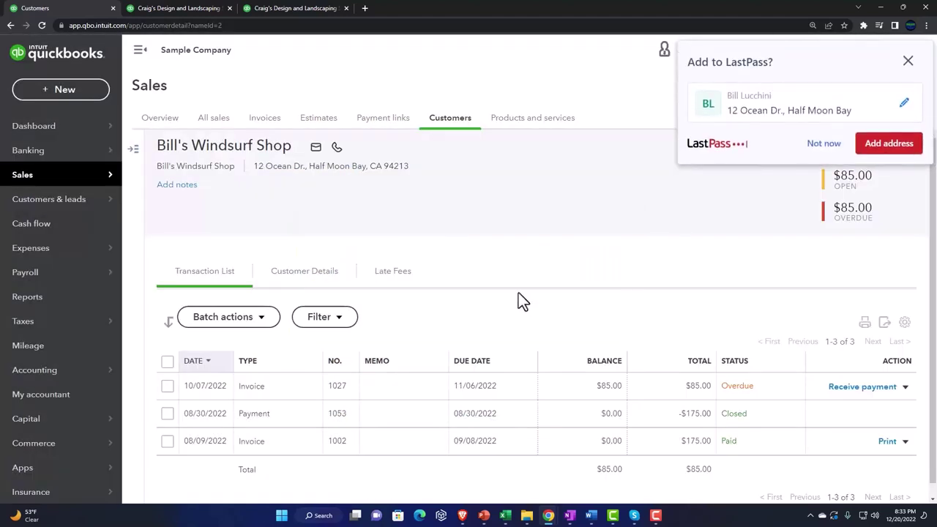
{"action": "left_click", "coordinate": [907, 63]}
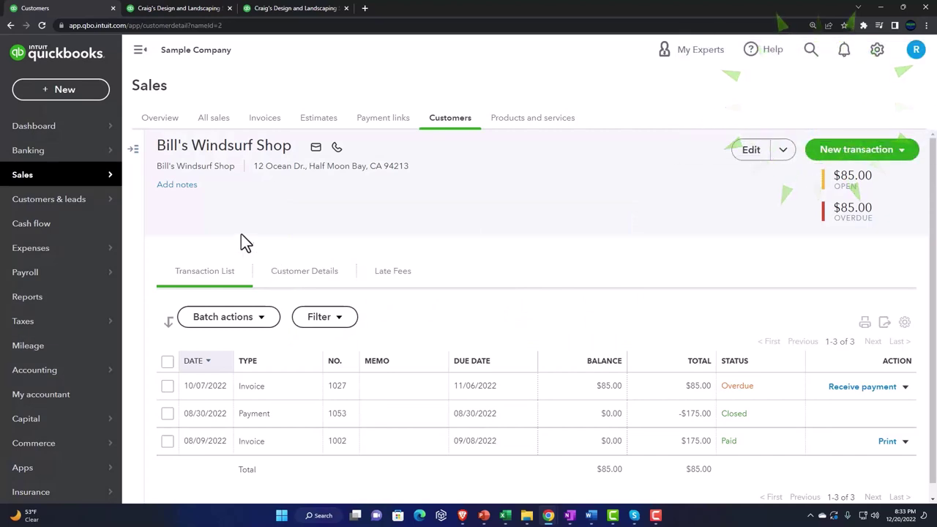
{"action": "left_click", "coordinate": [74, 90]}
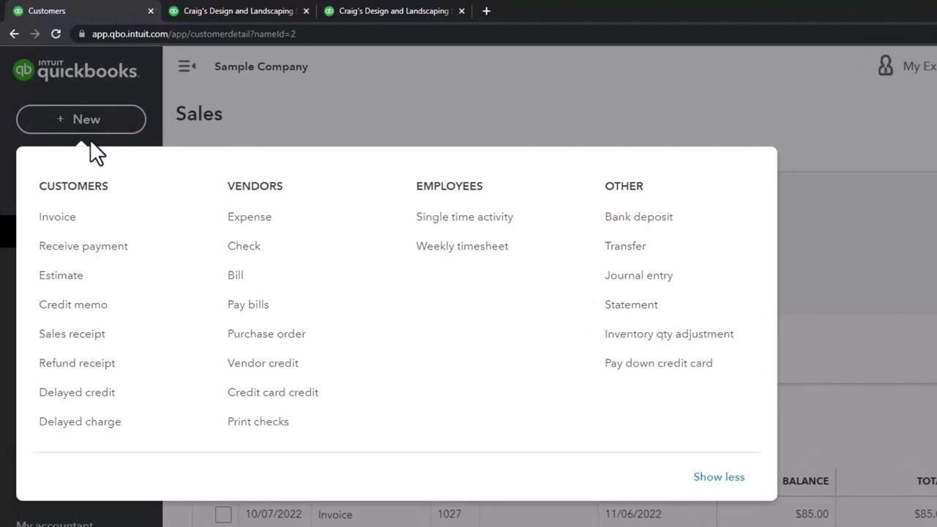
- Start a new invoice and add and save AAA as a new customer
{"action": "left_click", "coordinate": [67, 220]}
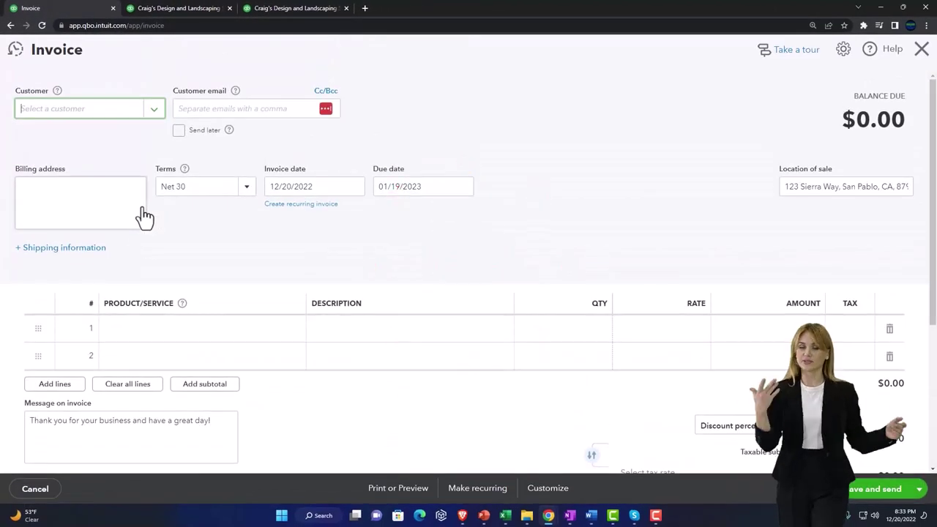
{"action": "left_click", "coordinate": [59, 114]}
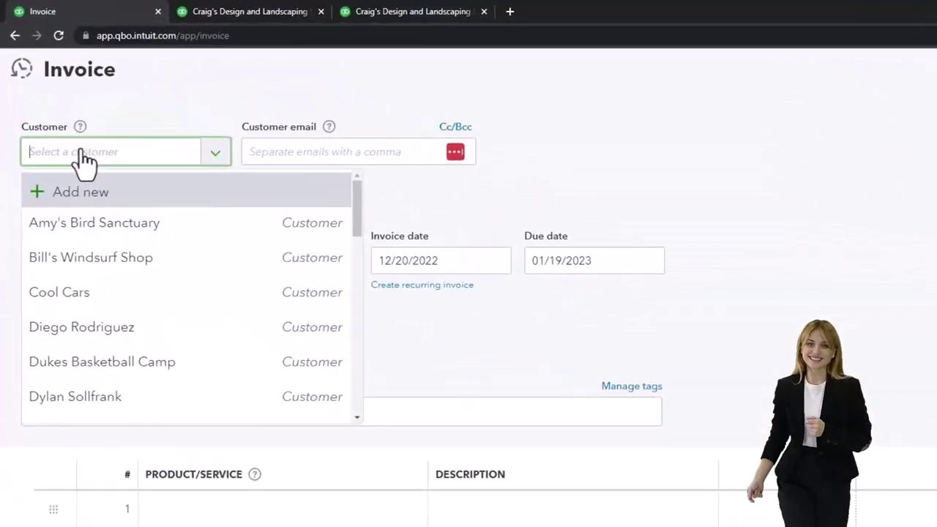
{"action": "type", "text": "AAA"}
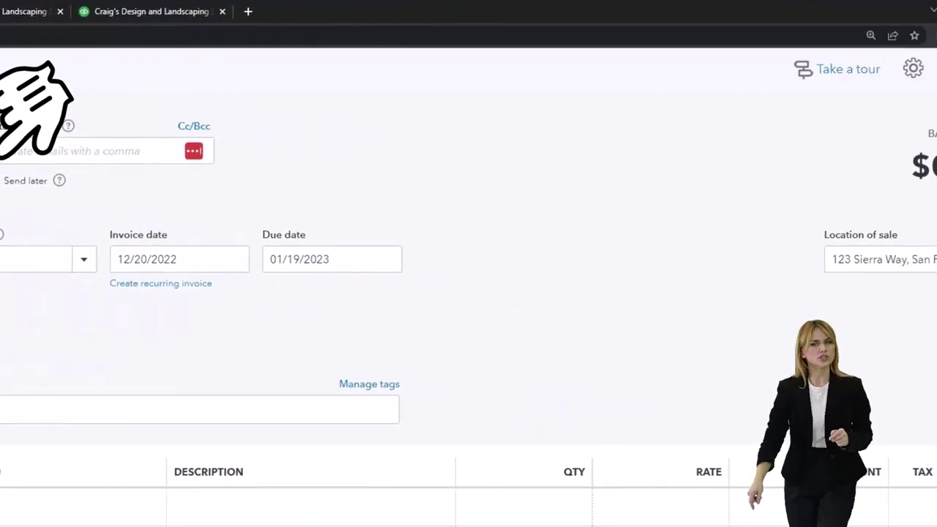
{"action": "key", "text": "Return"}
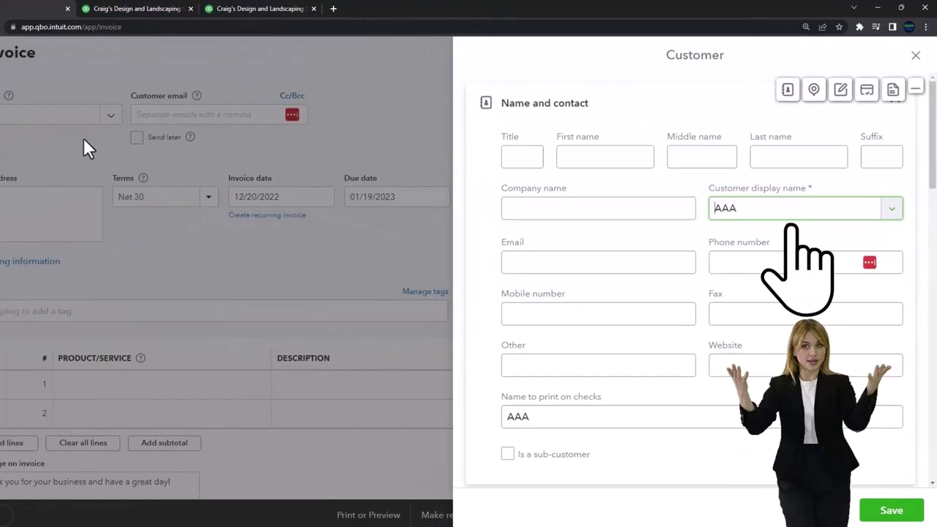
{"action": "left_click", "coordinate": [886, 514]}
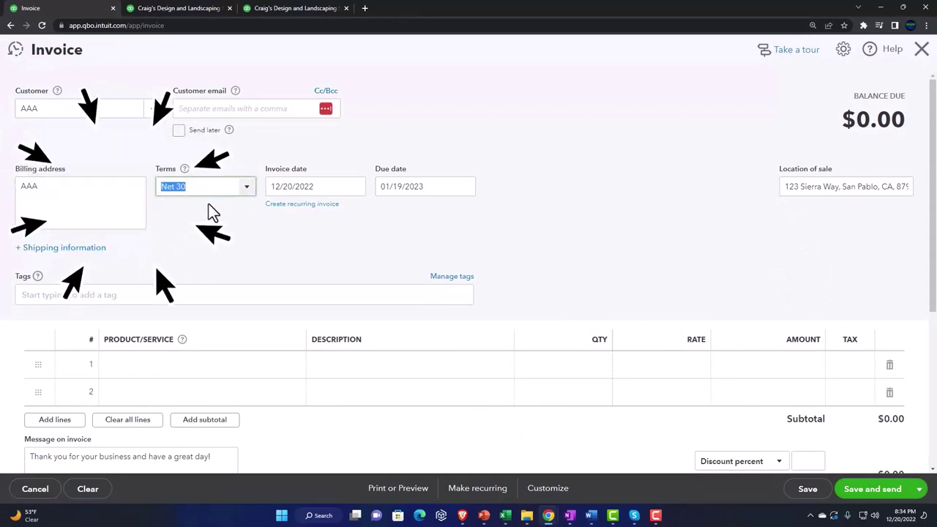
- Move past the header fields to line 1 and open its Product/Service list
{"action": "key", "text": "Tab"}
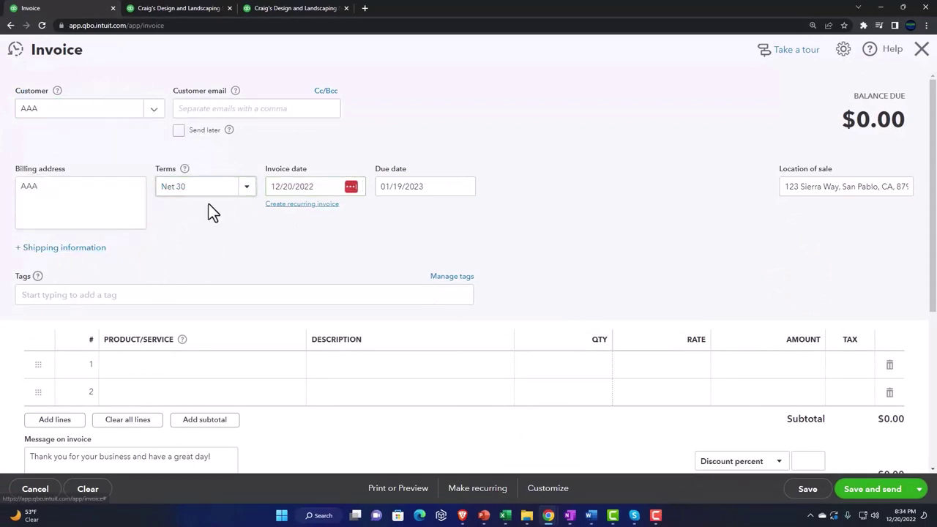
{"action": "key", "text": "Tab"}
{"action": "key", "text": "Tab"}
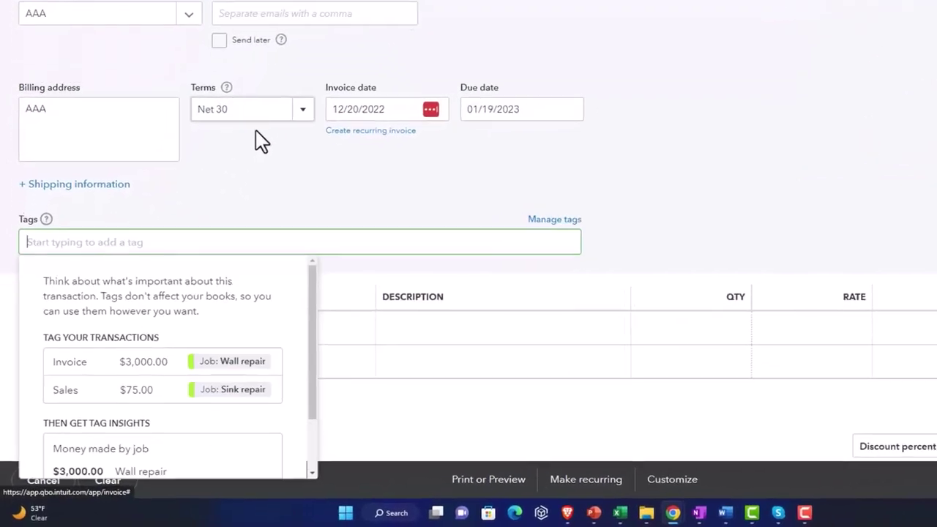
{"action": "key", "text": "Tab"}
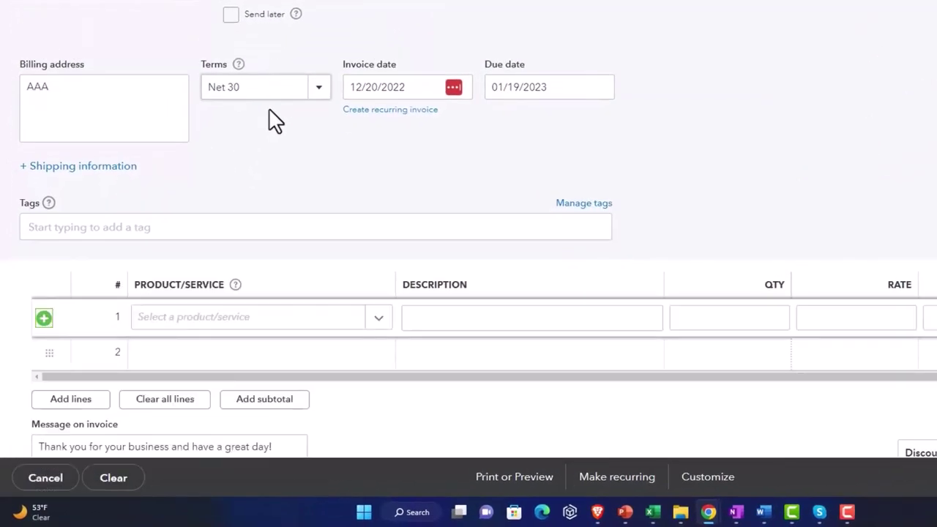
{"action": "scroll", "coordinate": [274, 120], "scroll_direction": "down", "scroll_amount": 2}
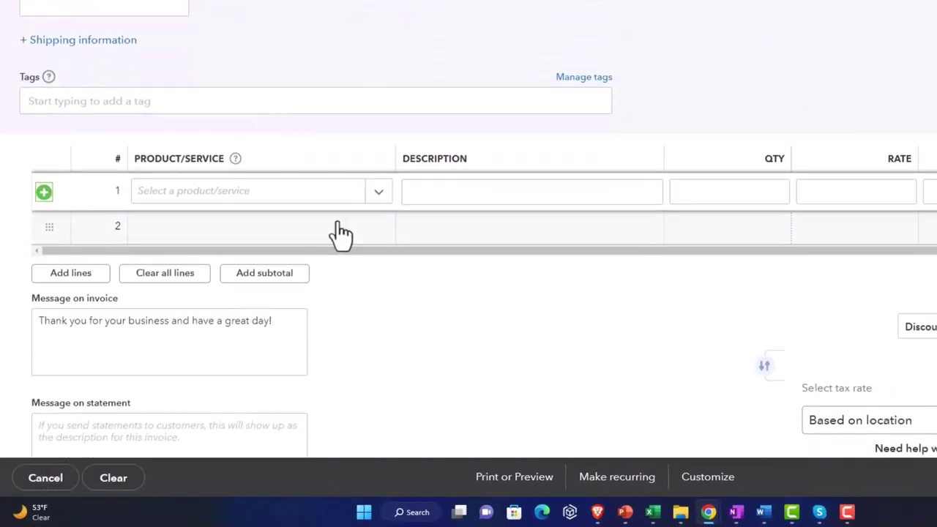
{"action": "left_click", "coordinate": [378, 203]}
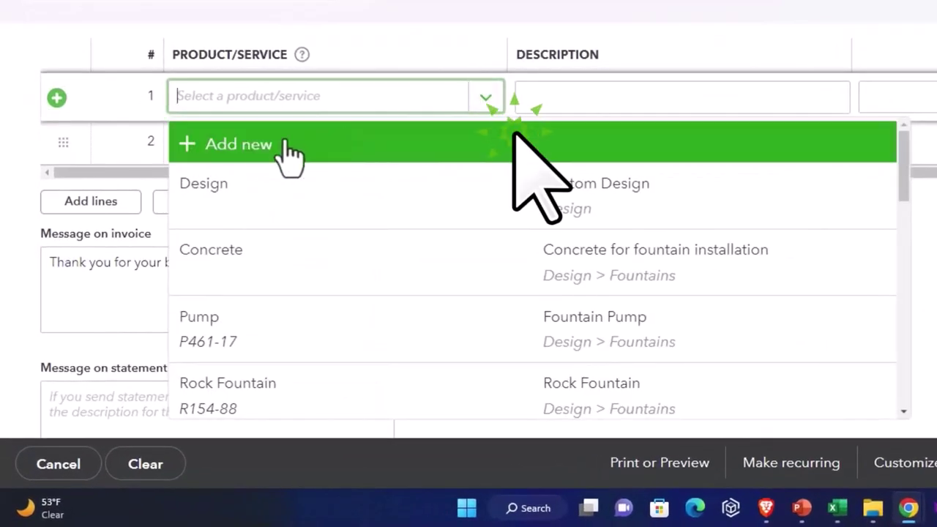
- Create a new inventory item with initial quantity 0 as of 12/01/2022
{"action": "left_click", "coordinate": [262, 146]}
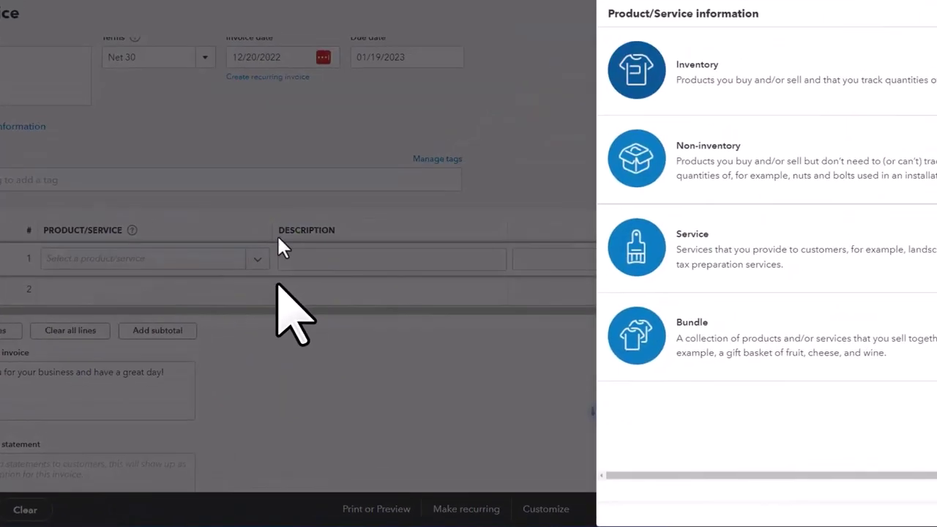
{"action": "left_click", "coordinate": [604, 102]}
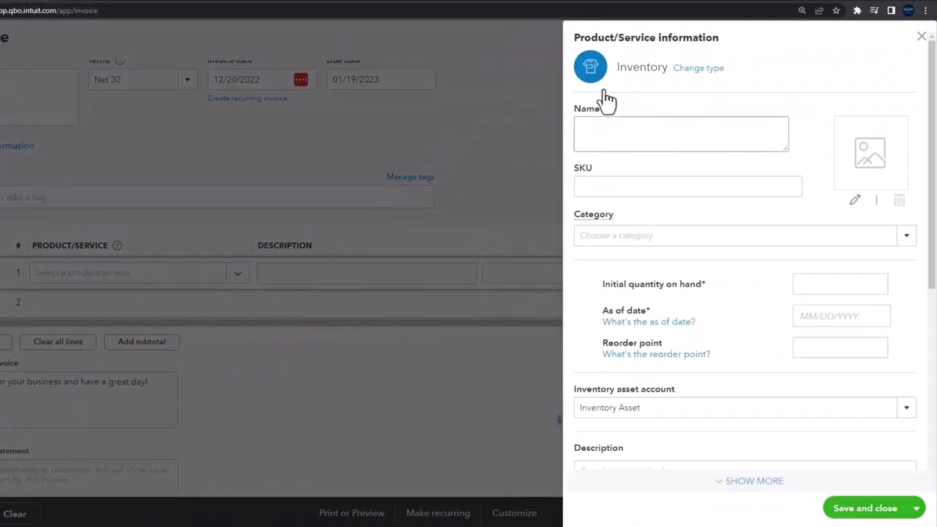
{"action": "type", "text": "Inv"}
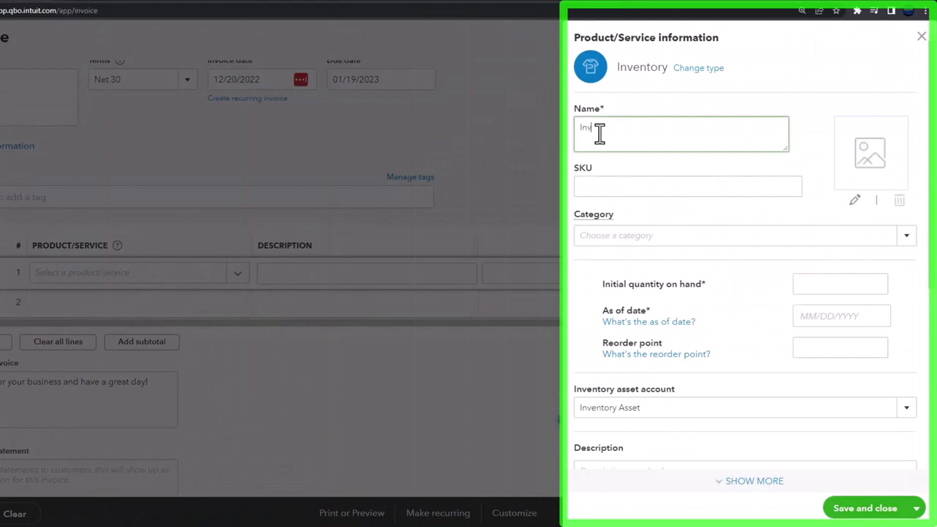
{"action": "double_click", "coordinate": [599, 132]}
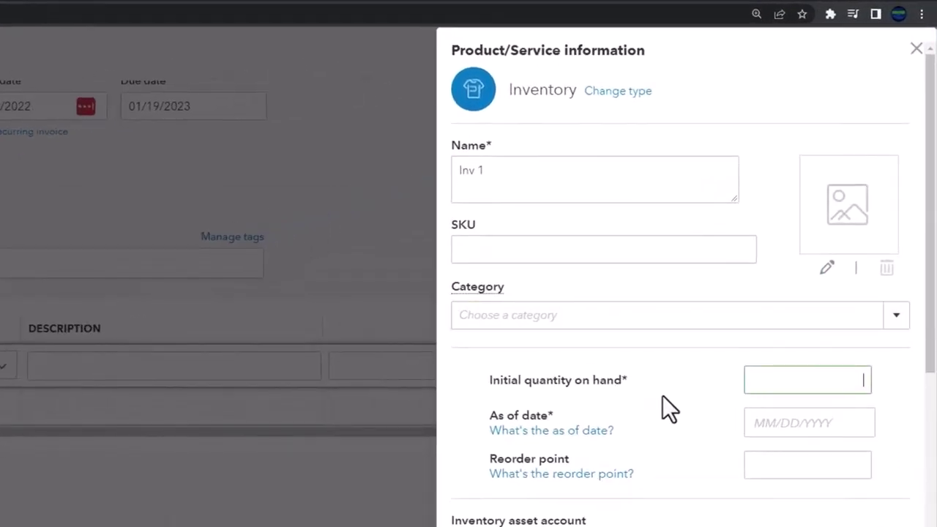
{"action": "type", "text": "0"}
{"action": "key", "text": "Tab"}
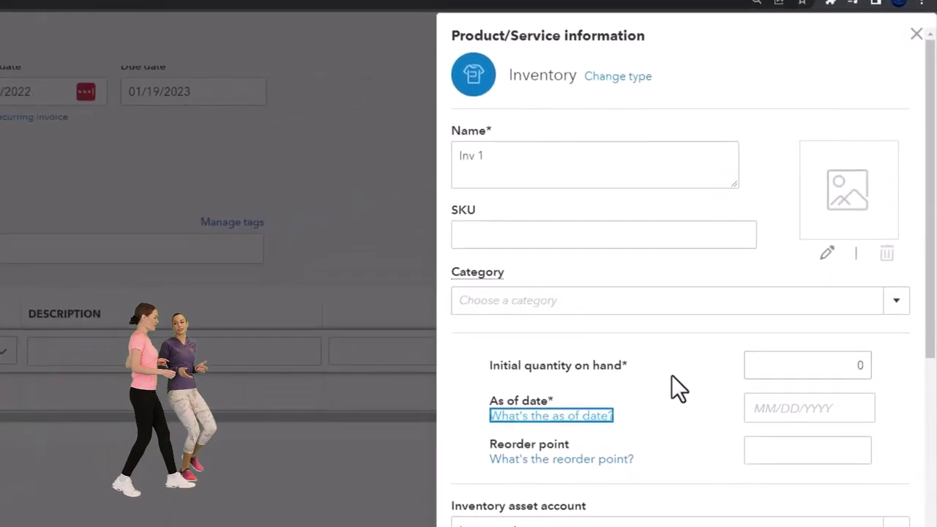
{"action": "scroll", "coordinate": [768, 388], "scroll_direction": "down", "scroll_amount": 1}
{"action": "left_click", "coordinate": [792, 200]}
{"action": "left_click", "coordinate": [855, 295]}
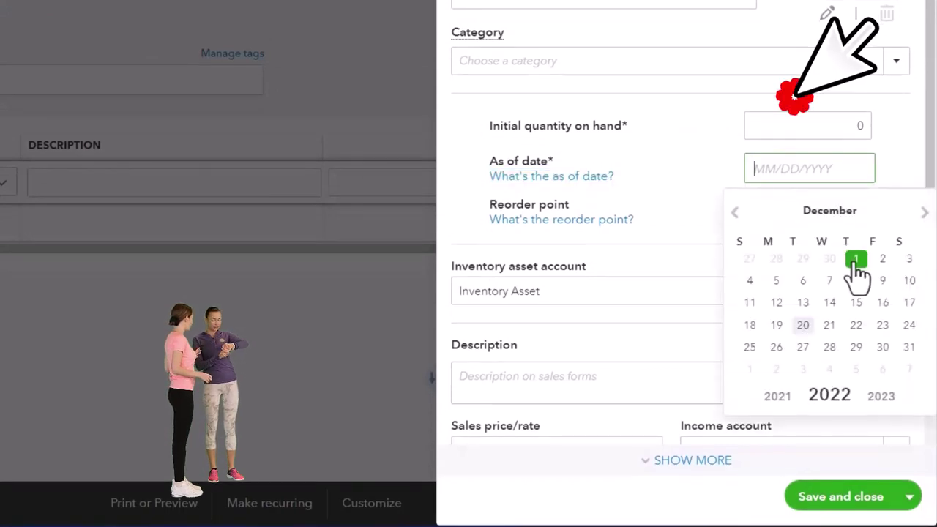
{"action": "key", "text": "Tab"}
{"action": "key", "text": "Tab"}
{"action": "key", "text": "Tab"}
- Enter Inv 1 as the description, keep the 12/01/2022 as-of date, and set sales price 250
{"action": "scroll", "coordinate": [672, 184], "scroll_direction": "down", "scroll_amount": 2}
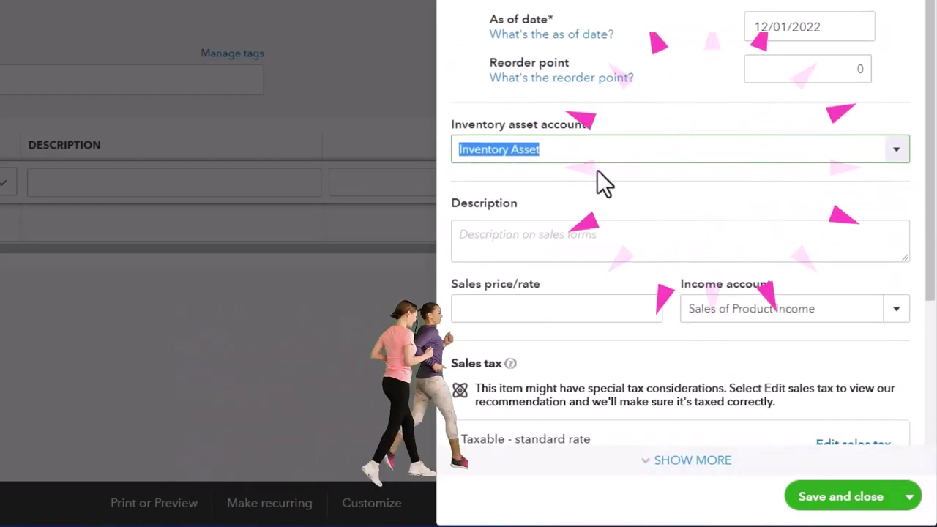
{"action": "key", "text": "Tab"}
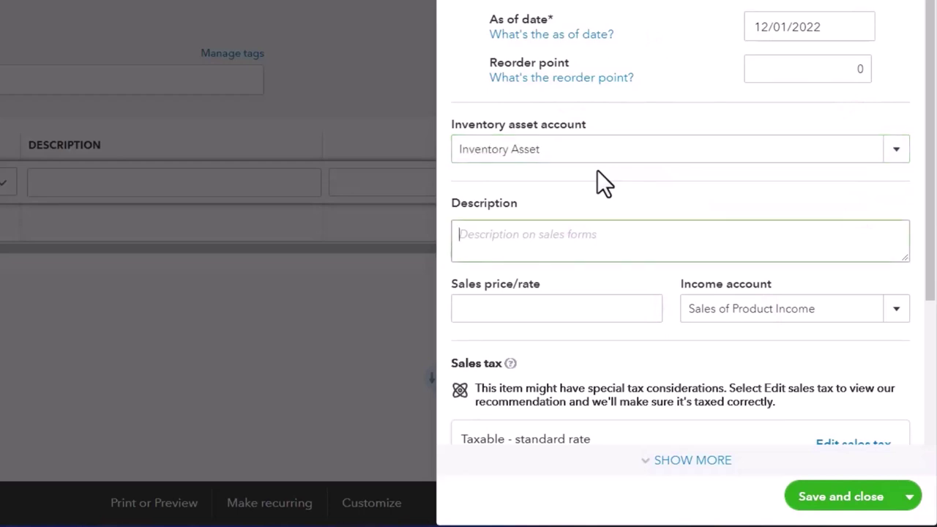
{"action": "type", "text": "Inv 1"}
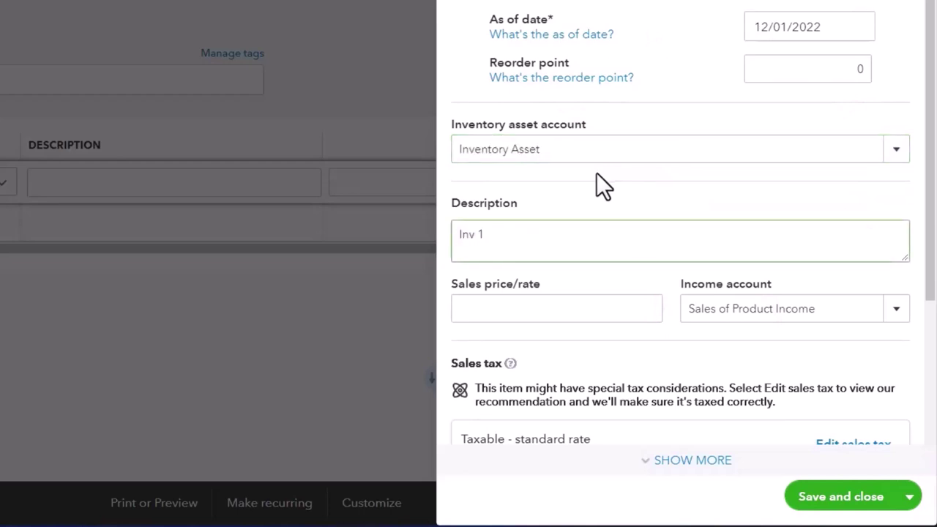
{"action": "scroll", "coordinate": [596, 173], "scroll_direction": "down", "scroll_amount": 1}
{"action": "scroll", "coordinate": [589, 172], "scroll_direction": "down", "scroll_amount": 2}
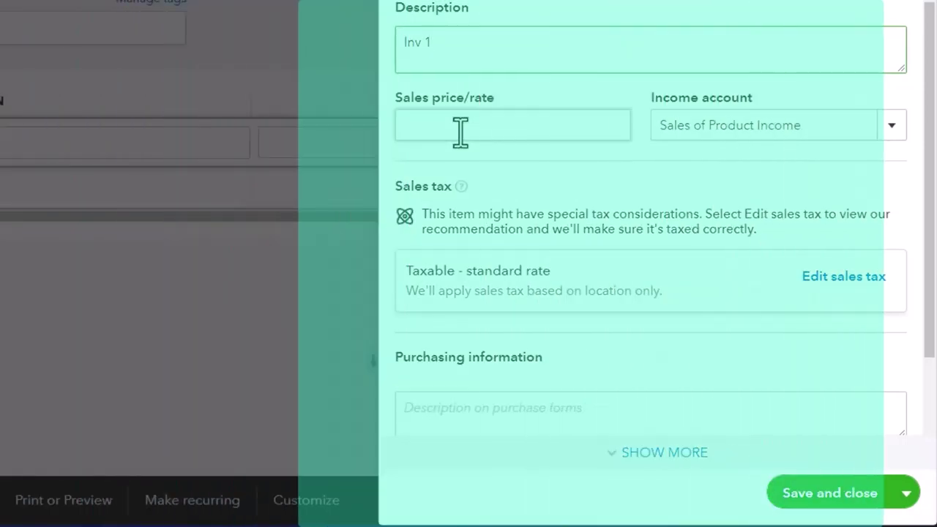
{"action": "scroll", "coordinate": [460, 131], "scroll_direction": "up", "scroll_amount": 4}
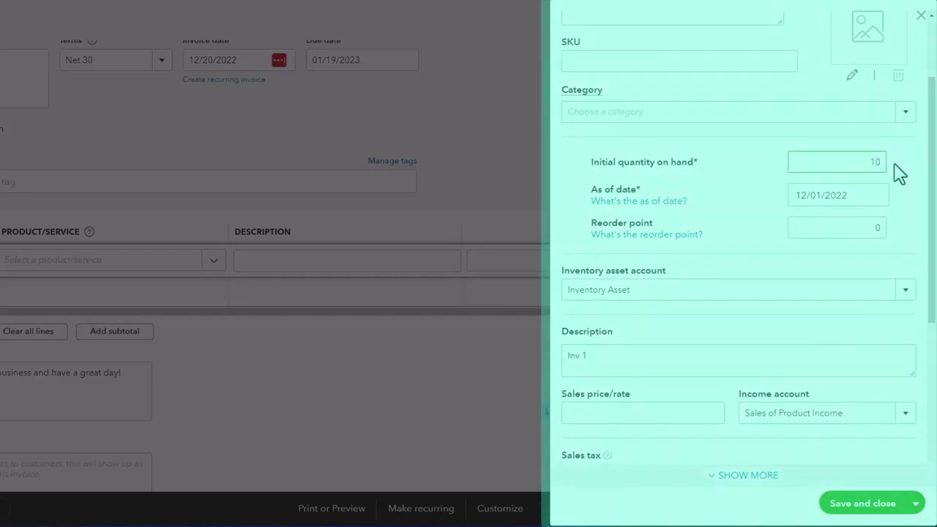
{"action": "key", "text": "Tab"}
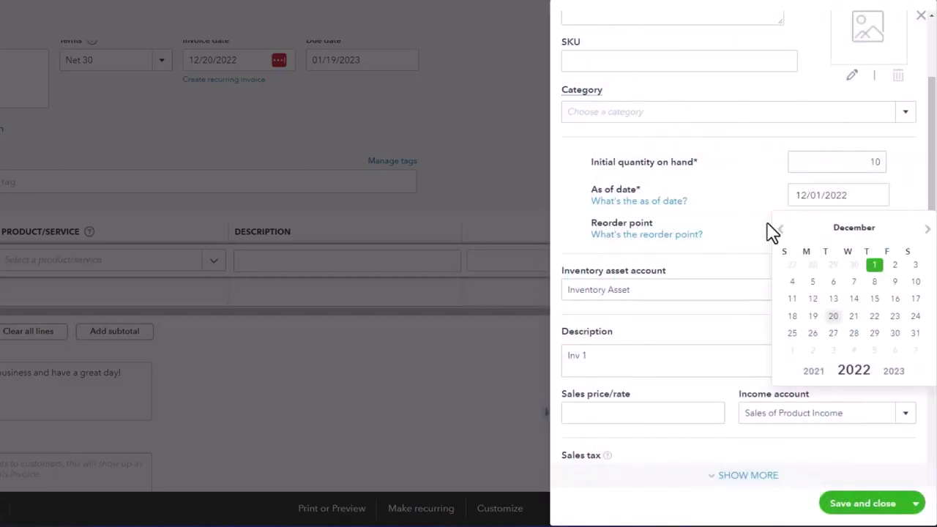
{"action": "left_click", "coordinate": [736, 272]}
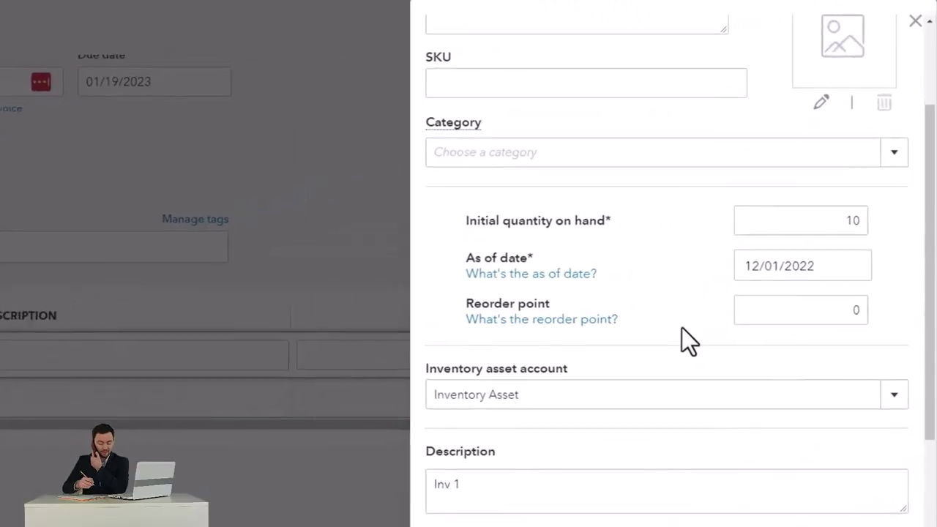
{"action": "scroll", "coordinate": [681, 328], "scroll_direction": "down", "scroll_amount": 1}
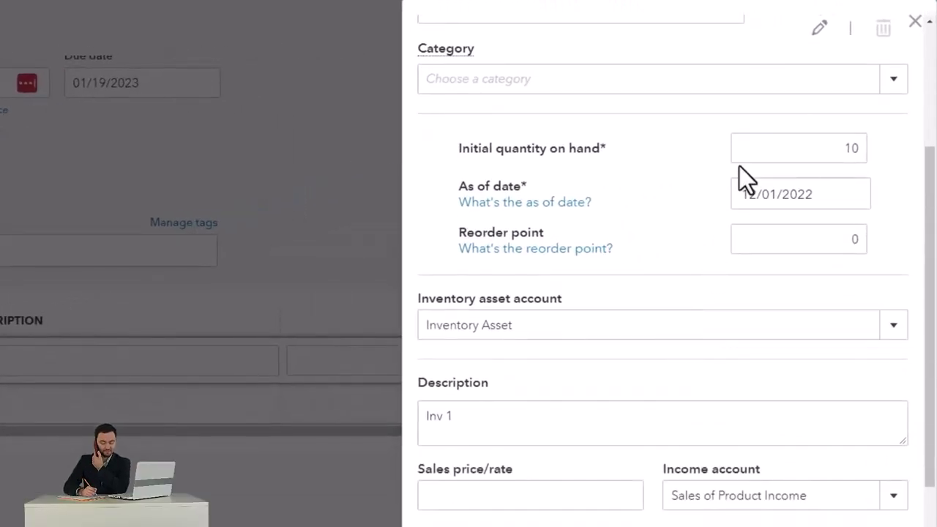
{"action": "scroll", "coordinate": [713, 203], "scroll_direction": "down", "scroll_amount": 1}
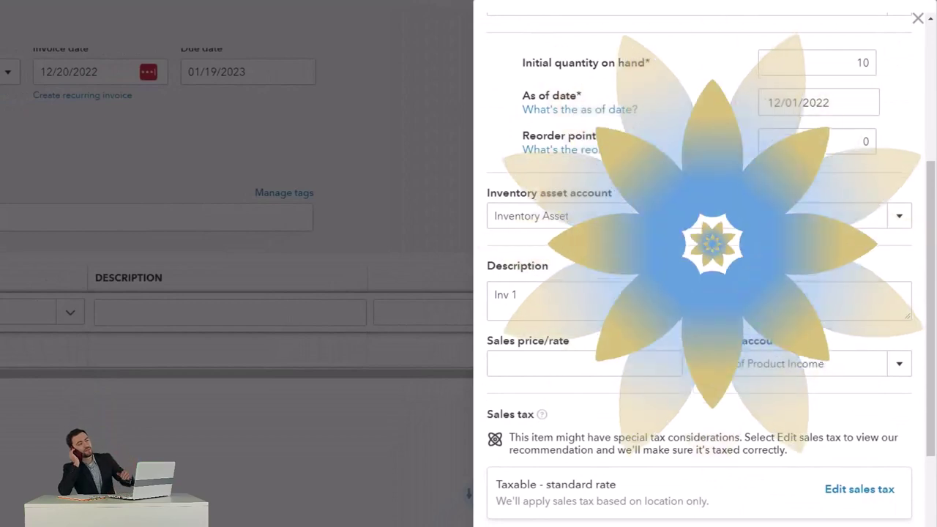
{"action": "scroll", "coordinate": [739, 179], "scroll_direction": "down", "scroll_amount": 1}
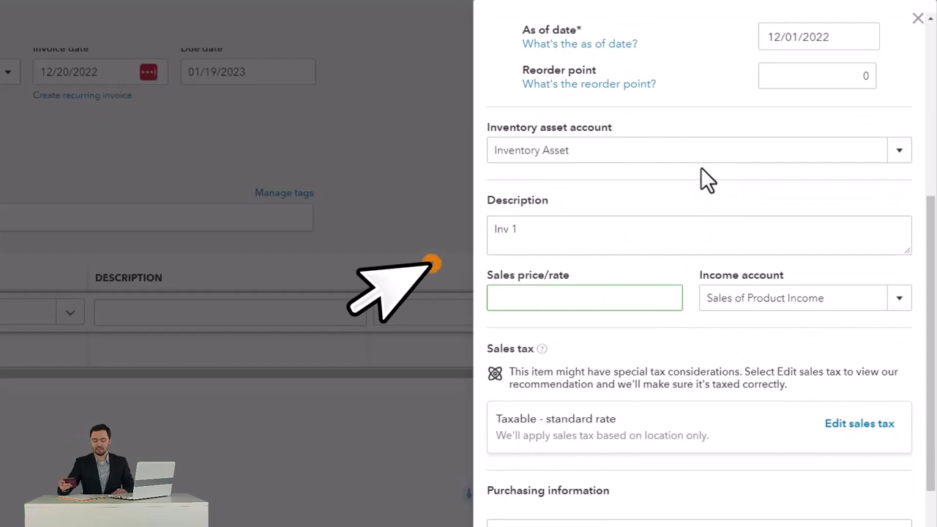
{"action": "type", "text": "250"}
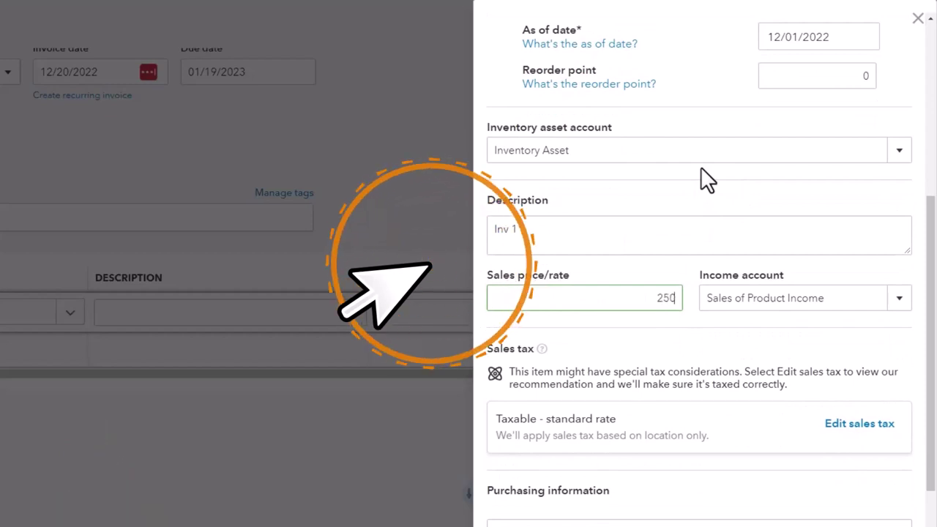
{"action": "key", "text": "Tab"}
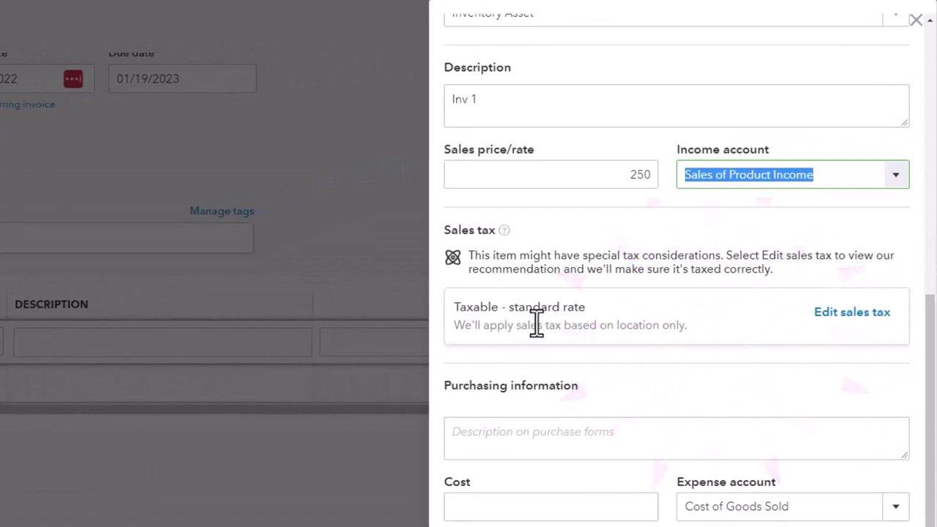
- Keep sales tax based on location, add purchase description Inv 1 and cost 100, and save
{"action": "left_click", "coordinate": [848, 314]}
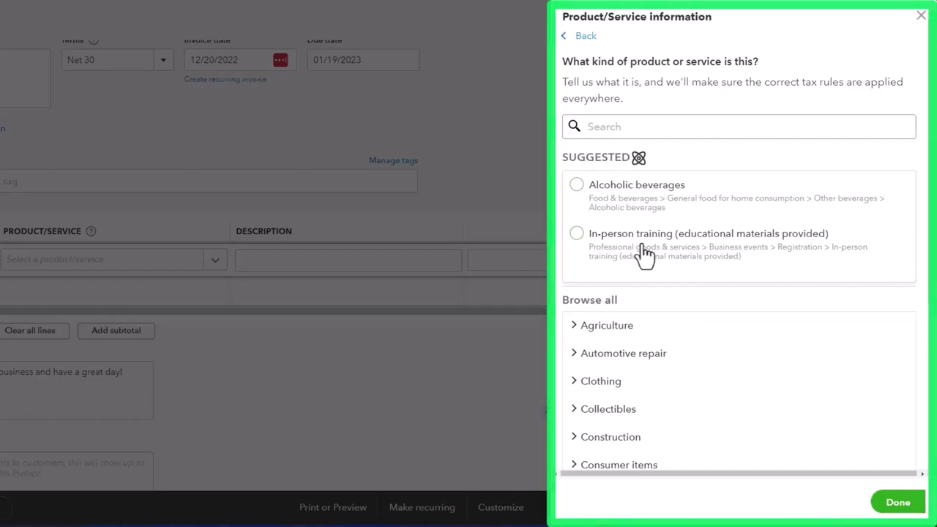
{"action": "scroll", "coordinate": [644, 252], "scroll_direction": "down", "scroll_amount": 4}
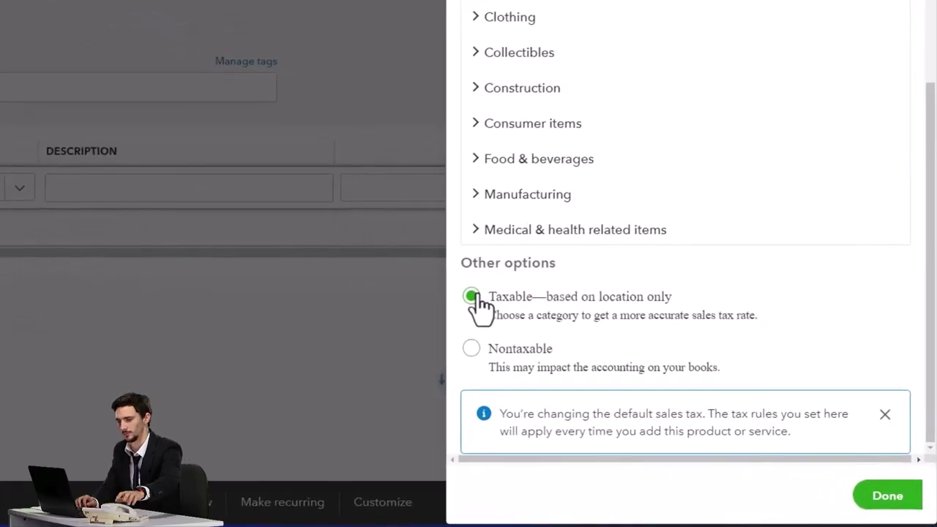
{"action": "left_click", "coordinate": [887, 497]}
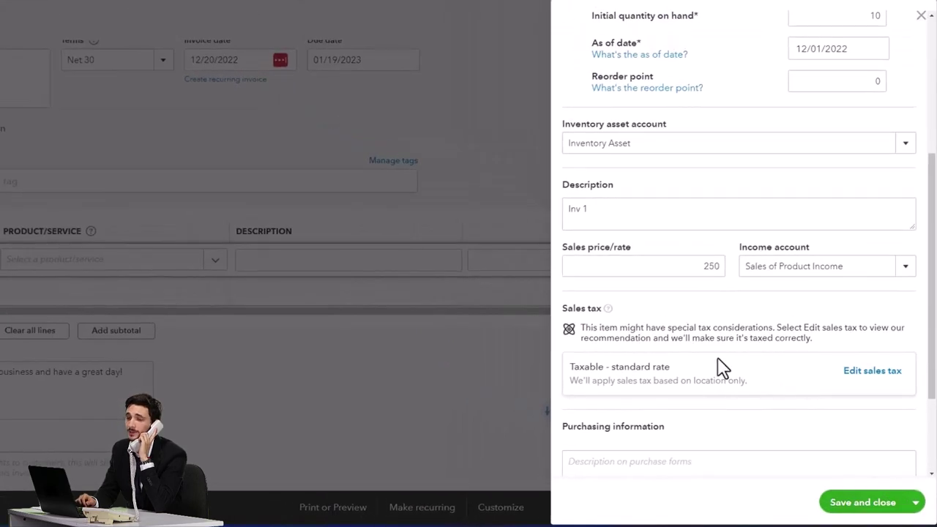
{"action": "scroll", "coordinate": [721, 368], "scroll_direction": "down", "scroll_amount": 3}
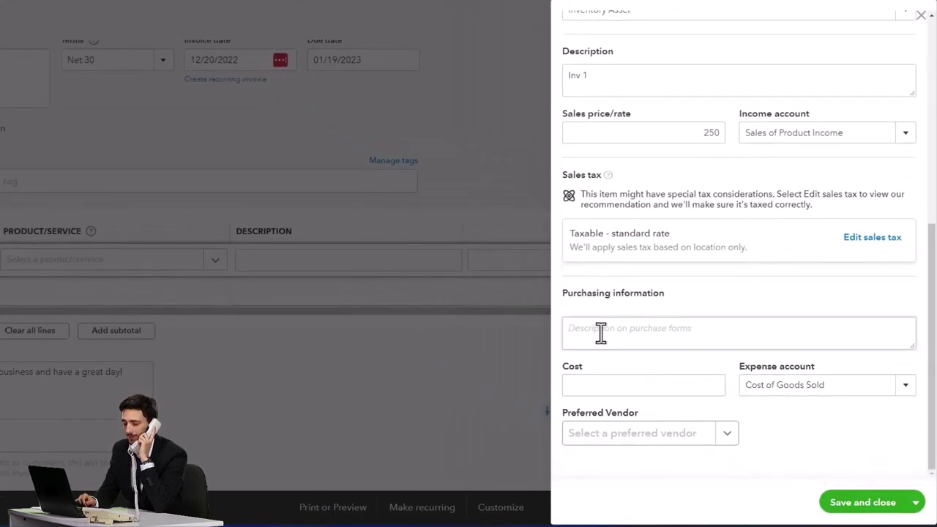
{"action": "left_click", "coordinate": [600, 332]}
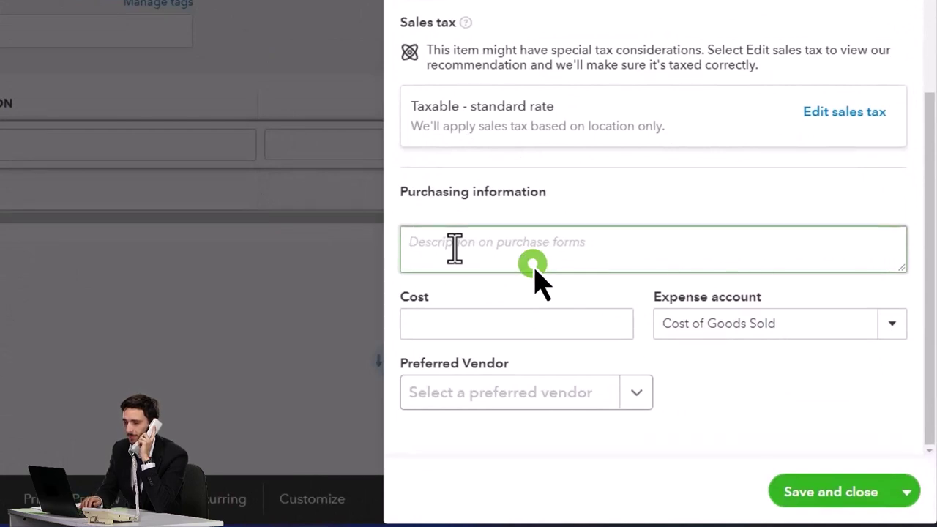
{"action": "left_click", "coordinate": [463, 329]}
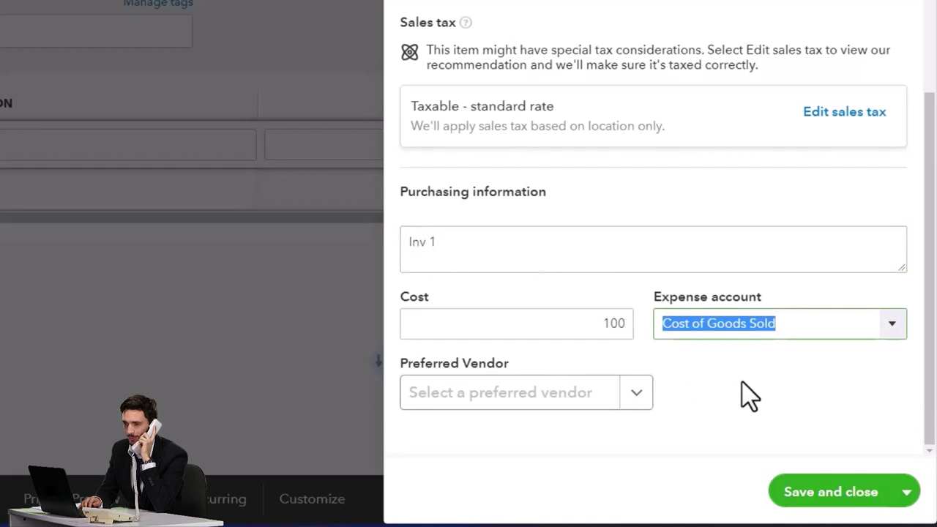
{"action": "left_click", "coordinate": [636, 394]}
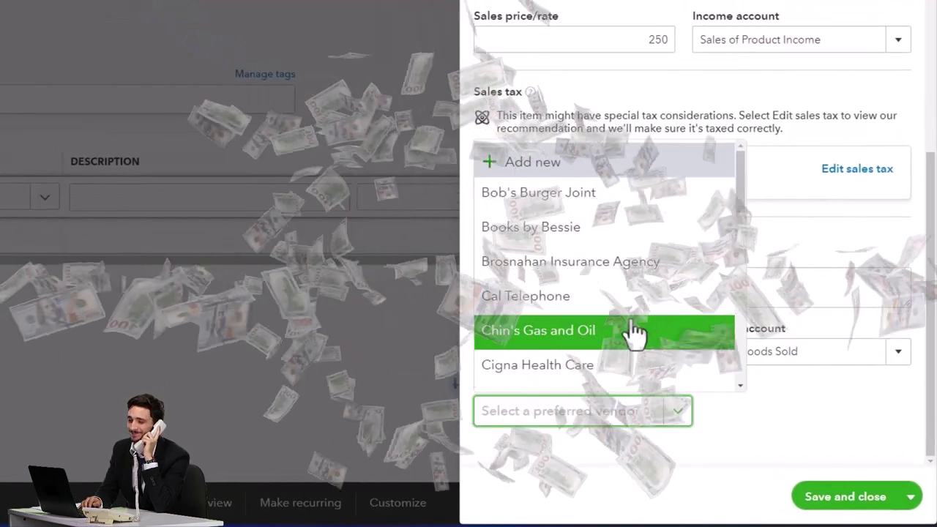
{"action": "left_click", "coordinate": [564, 429]}
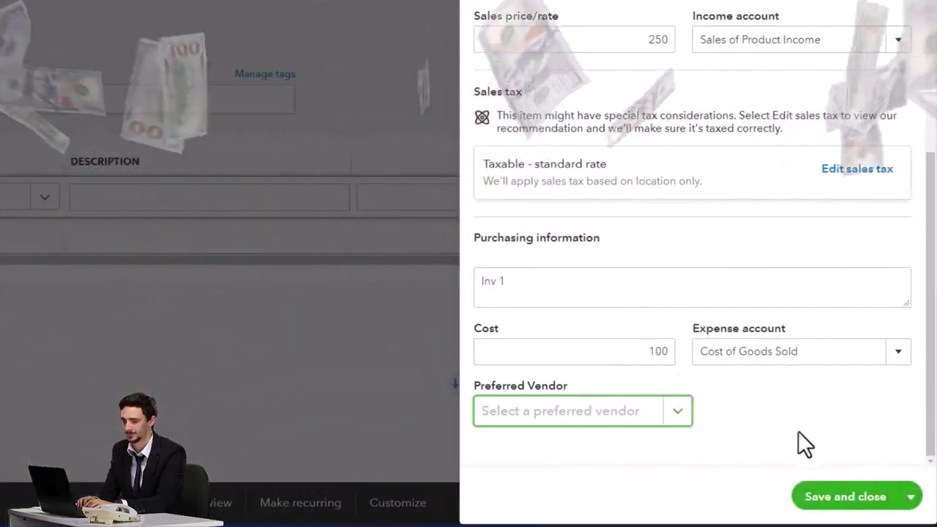
{"action": "left_click", "coordinate": [822, 504]}
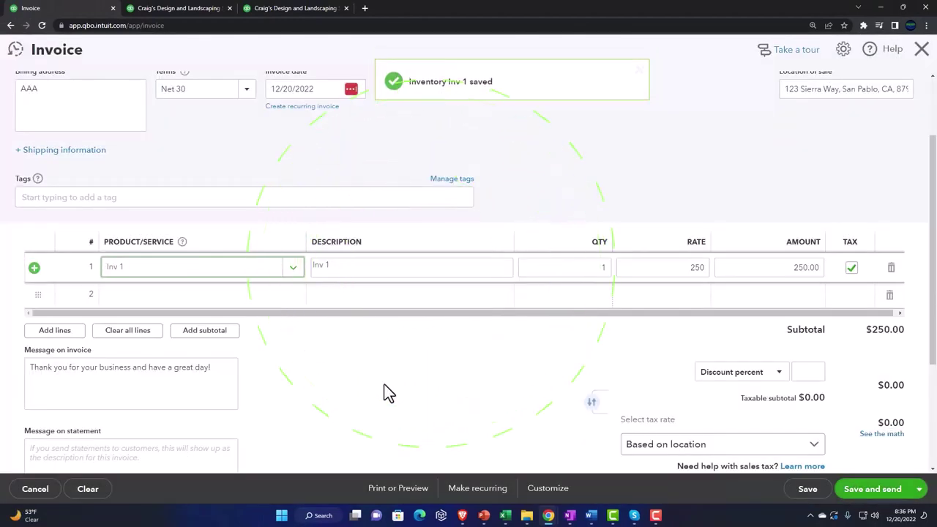
- Set Inv 1's quantity to 3, keep the location-based tax rate, then delete the line
{"action": "key", "text": "Tab"}
{"action": "key", "text": "Tab"}
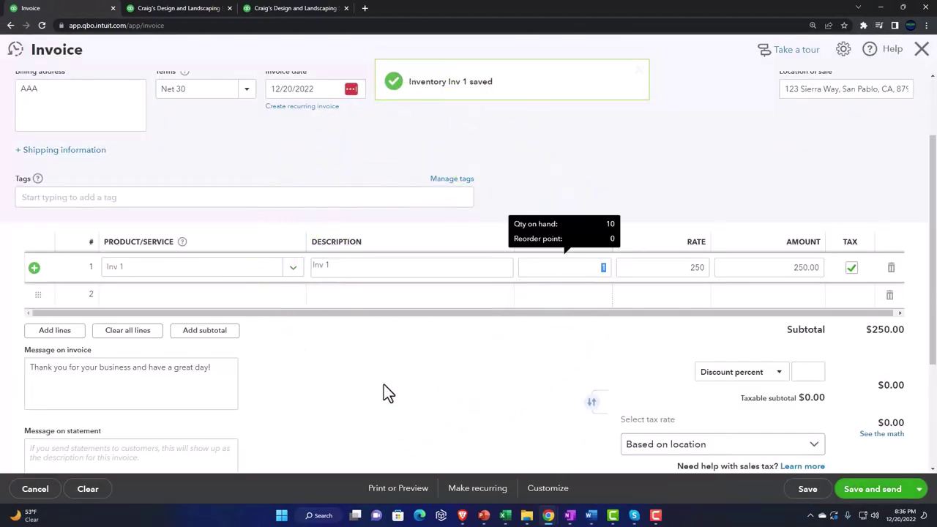
{"action": "type", "text": "3"}
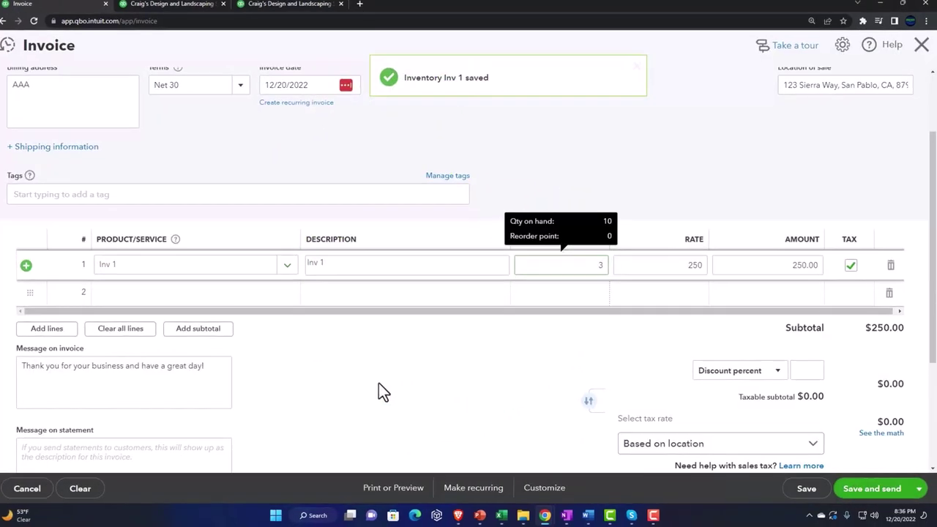
{"action": "key", "text": "Tab"}
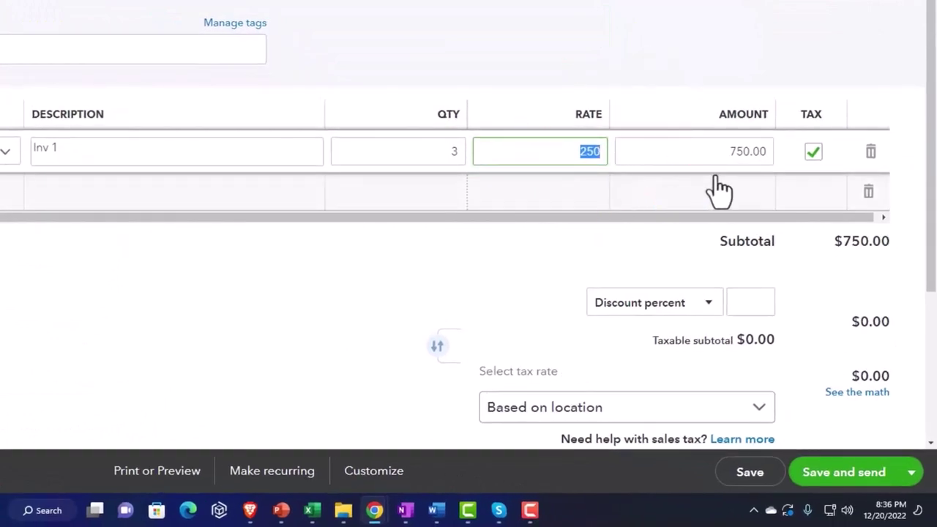
{"action": "left_click", "coordinate": [724, 267]}
{"action": "scroll", "coordinate": [724, 267], "scroll_direction": "down", "scroll_amount": 3}
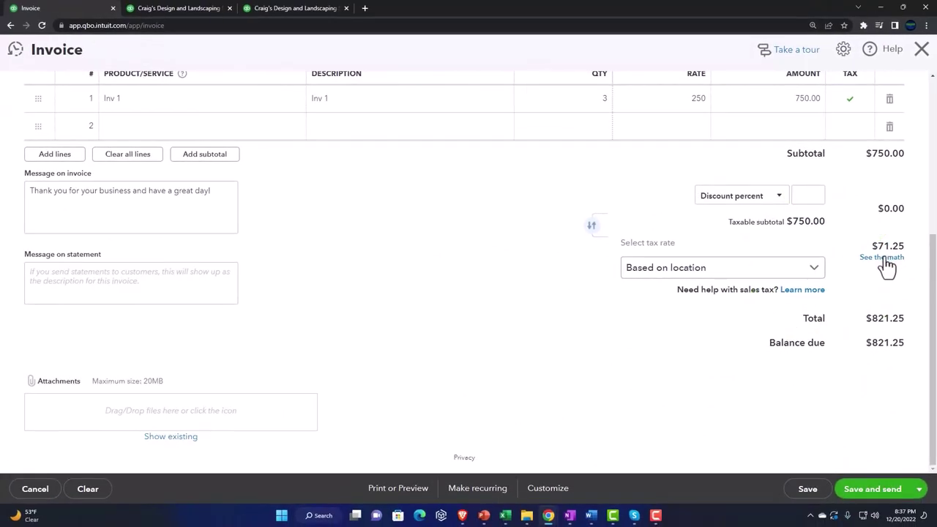
{"action": "left_click", "coordinate": [814, 268]}
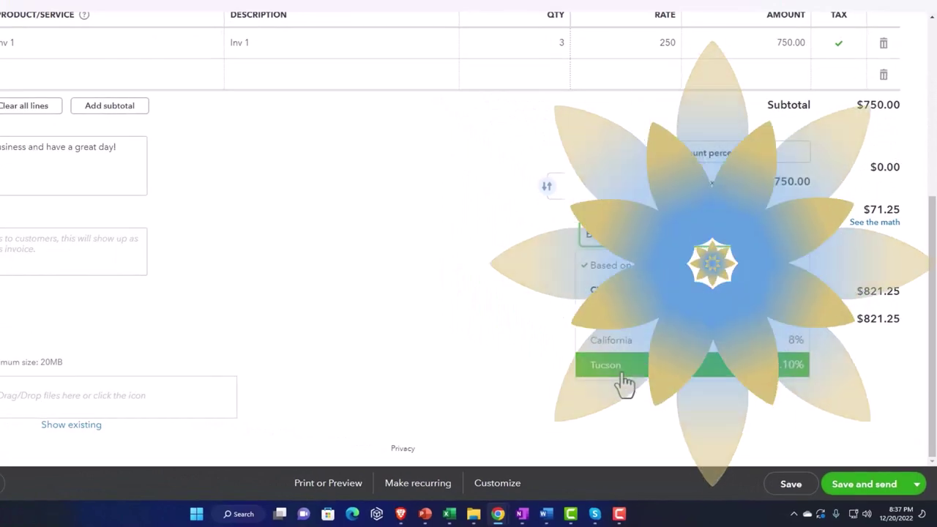
{"action": "left_click", "coordinate": [477, 351]}
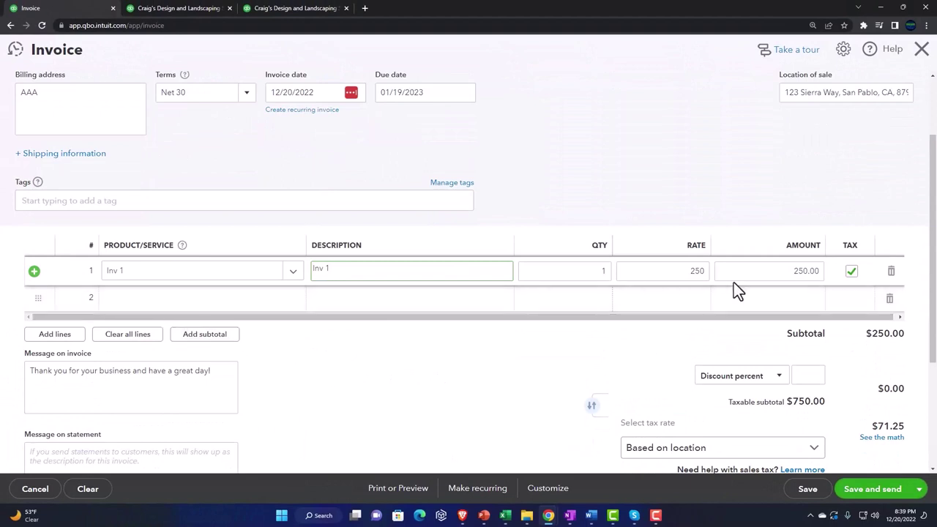
{"action": "left_click", "coordinate": [891, 273]}
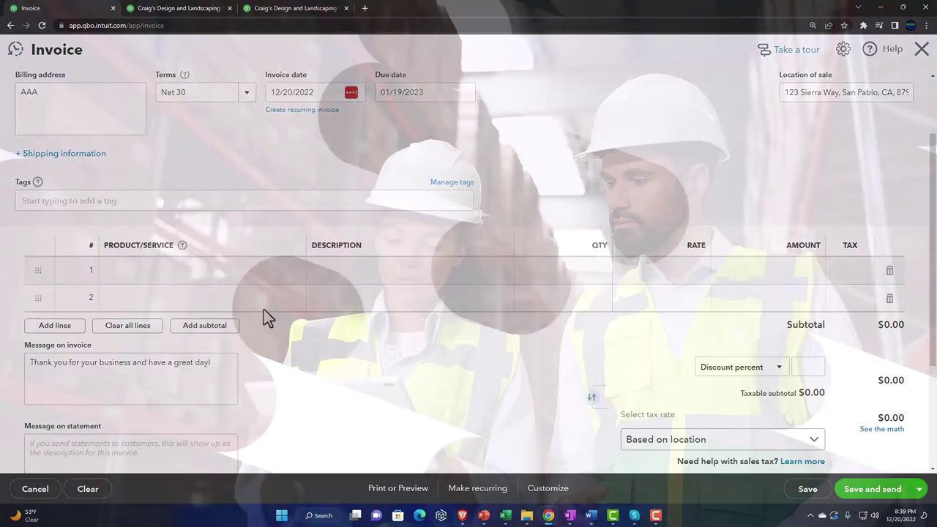
- From line 1's product list, create a new service named Serv 1 priced at 300
{"action": "left_click", "coordinate": [146, 270]}
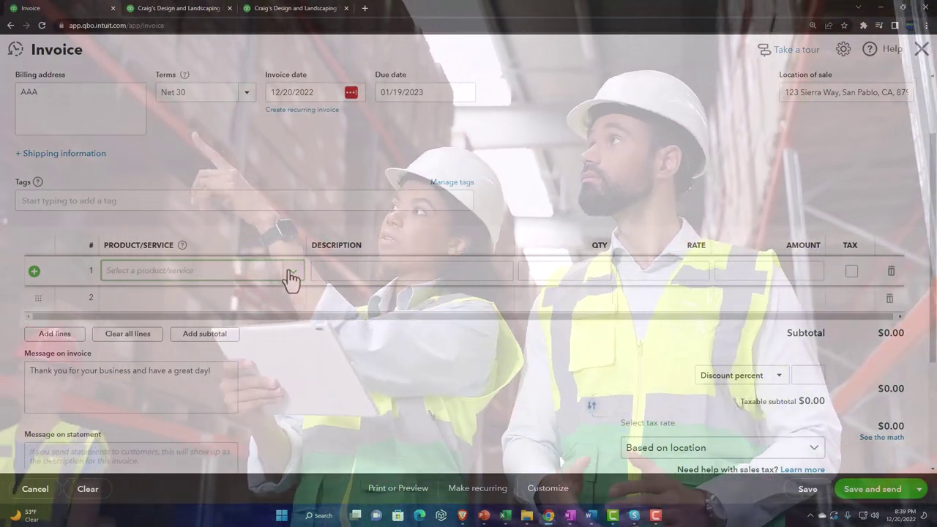
{"action": "left_click", "coordinate": [292, 272]}
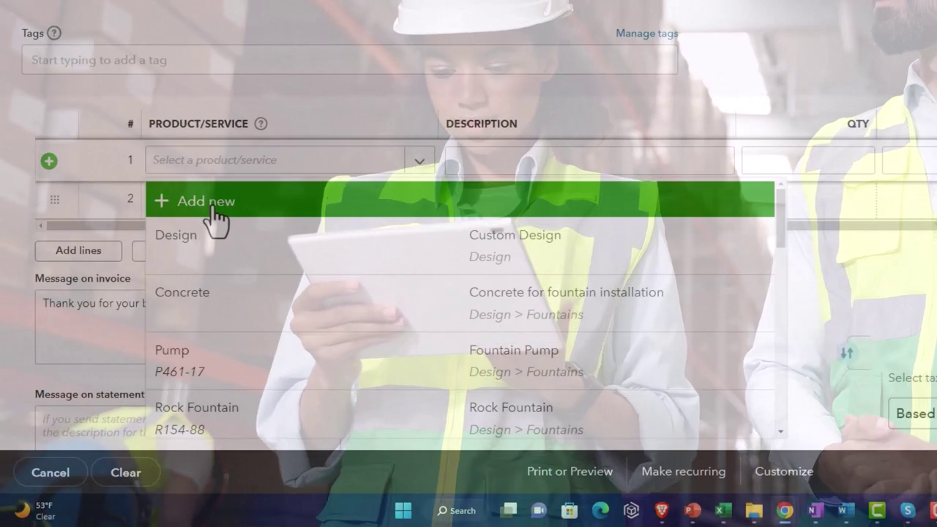
{"action": "left_click", "coordinate": [215, 210]}
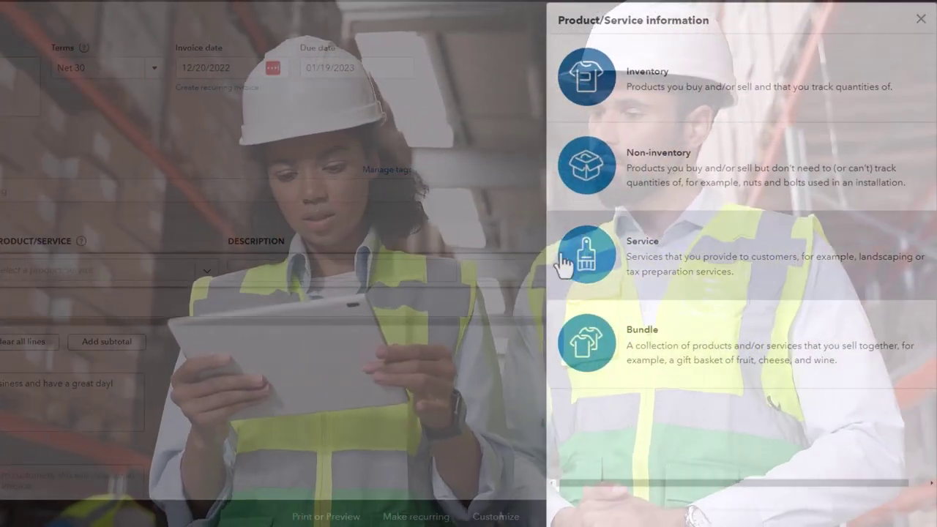
{"action": "left_click", "coordinate": [576, 256]}
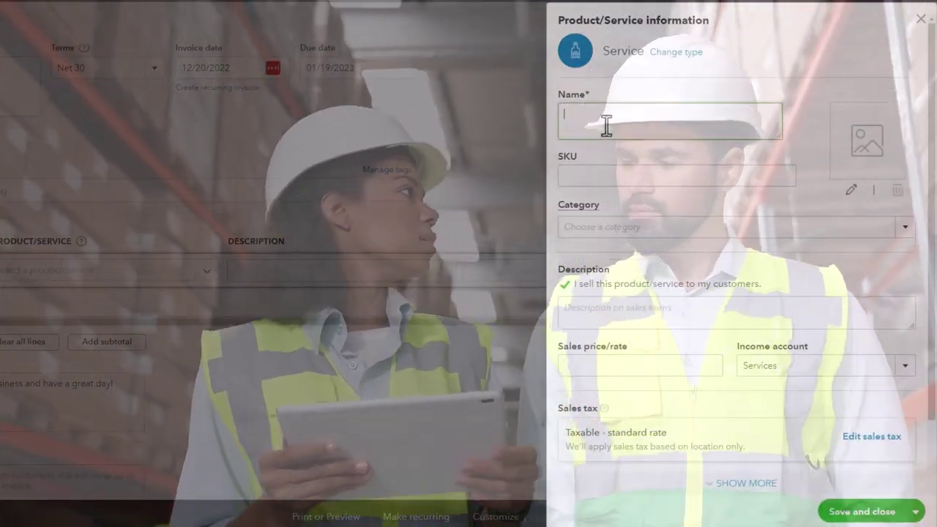
{"action": "type", "text": "Serv"}
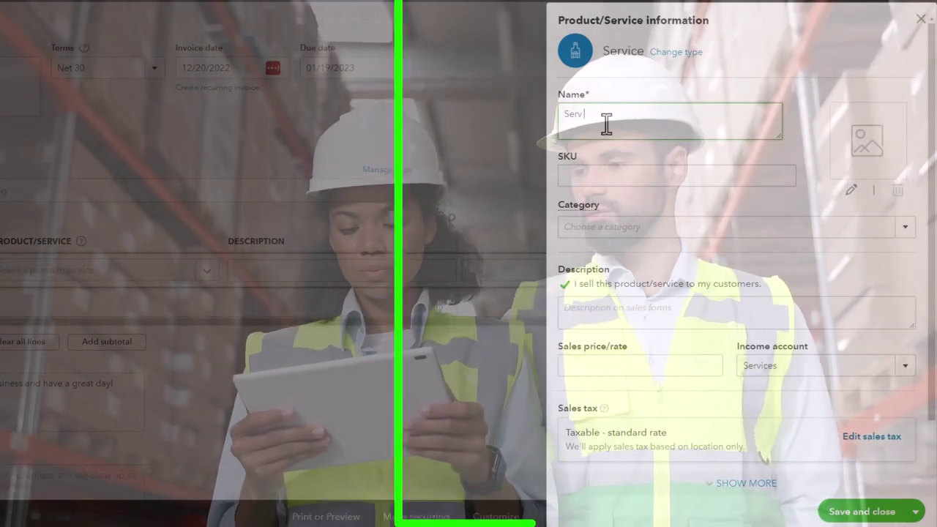
{"action": "type", "text": " 1"}
{"action": "key", "text": "ctrl+a"}
{"action": "key", "text": "ctrl+c"}
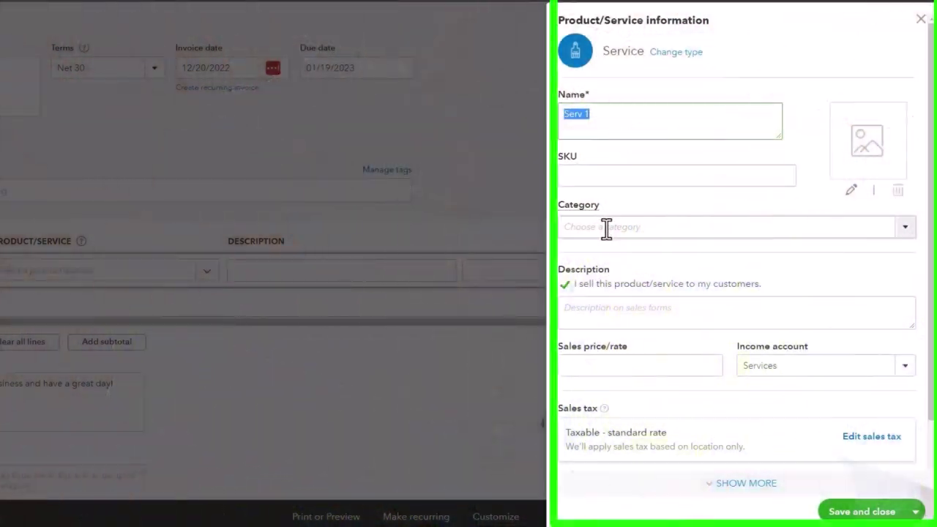
{"action": "scroll", "coordinate": [606, 229], "scroll_direction": "down", "scroll_amount": 1}
{"action": "left_click", "coordinate": [607, 244]}
{"action": "key", "text": "ctrl+v"}
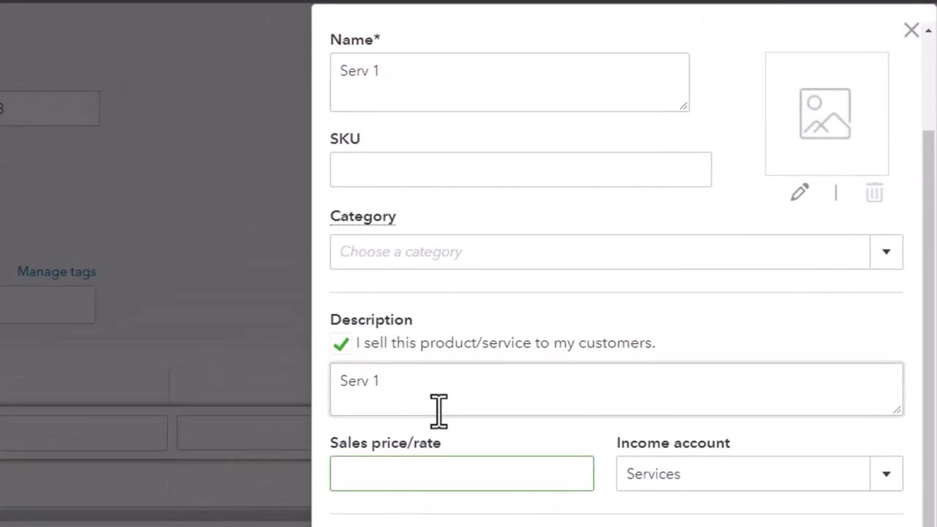
{"action": "type", "text": "300"}
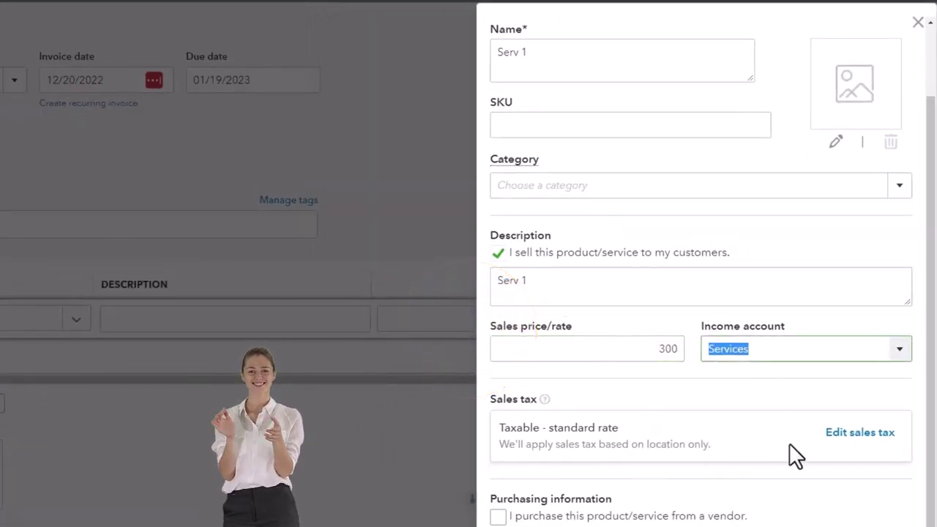
- Set Serv 1's sales tax to Nontaxable and save it onto invoice line 1
{"action": "left_click", "coordinate": [860, 433]}
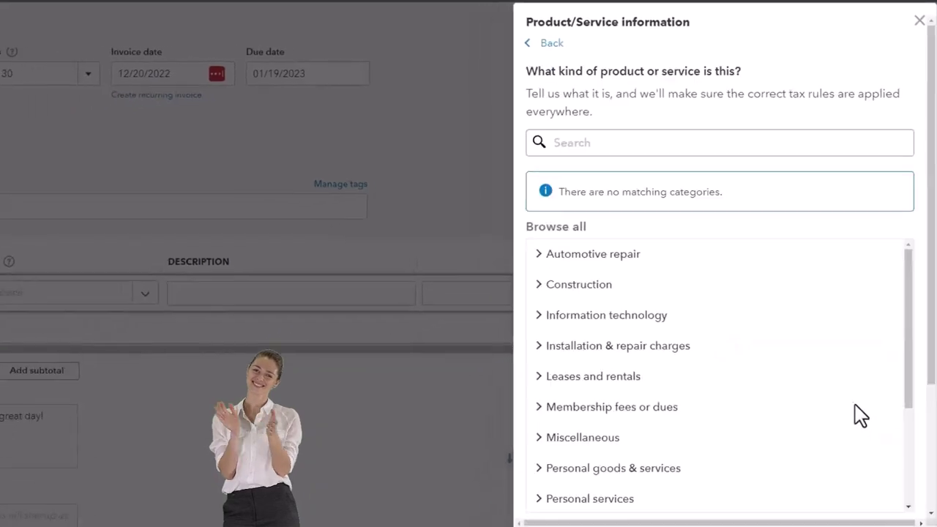
{"action": "scroll", "coordinate": [737, 453], "scroll_direction": "down", "scroll_amount": 3}
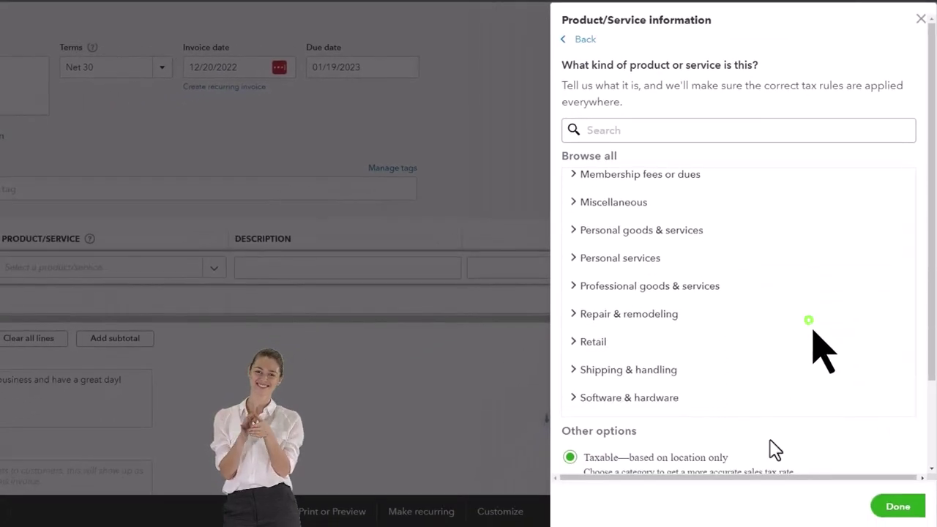
{"action": "scroll", "coordinate": [770, 441], "scroll_direction": "down", "scroll_amount": 2}
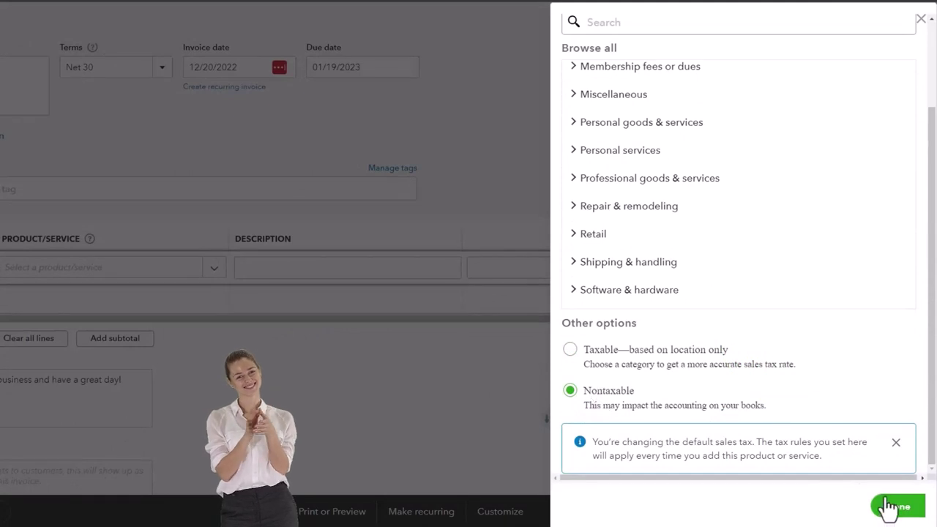
{"action": "left_click", "coordinate": [906, 510]}
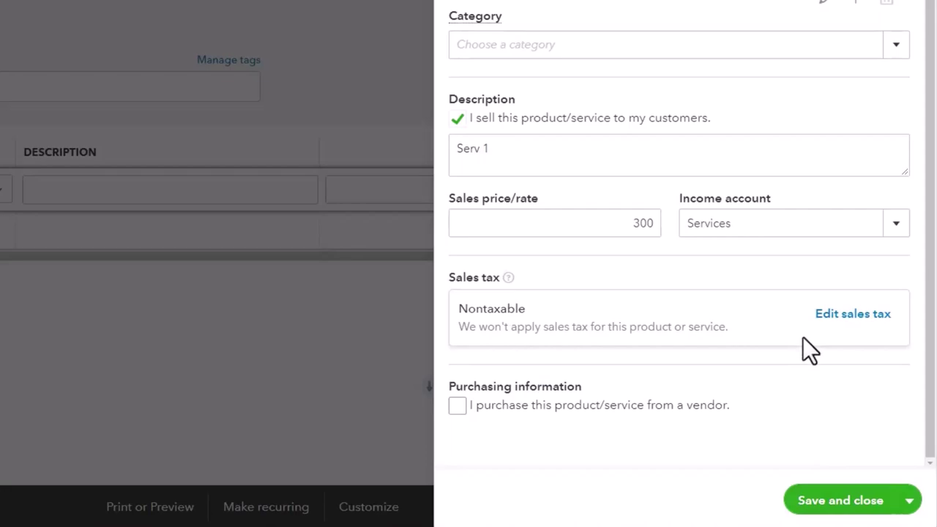
{"action": "left_click", "coordinate": [838, 503]}
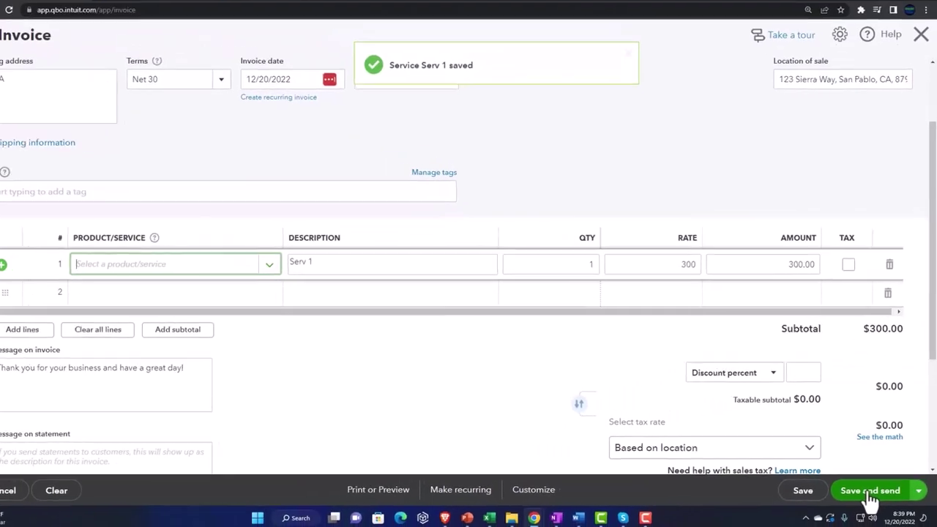
- Mark the Serv 1 line as taxable, leaving the tax rate unchanged
{"action": "scroll", "coordinate": [540, 361], "scroll_direction": "down", "scroll_amount": 1}
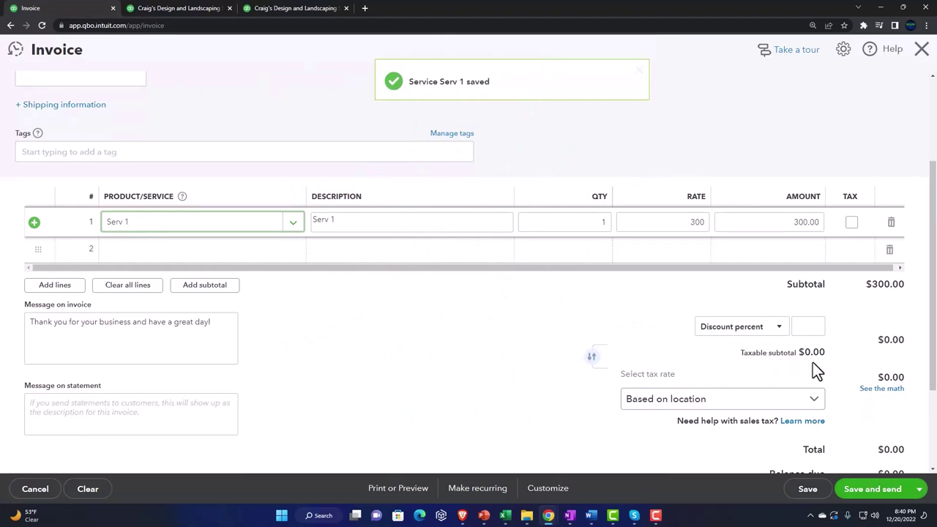
{"action": "scroll", "coordinate": [813, 362], "scroll_direction": "down", "scroll_amount": 2}
{"action": "left_click", "coordinate": [803, 287]}
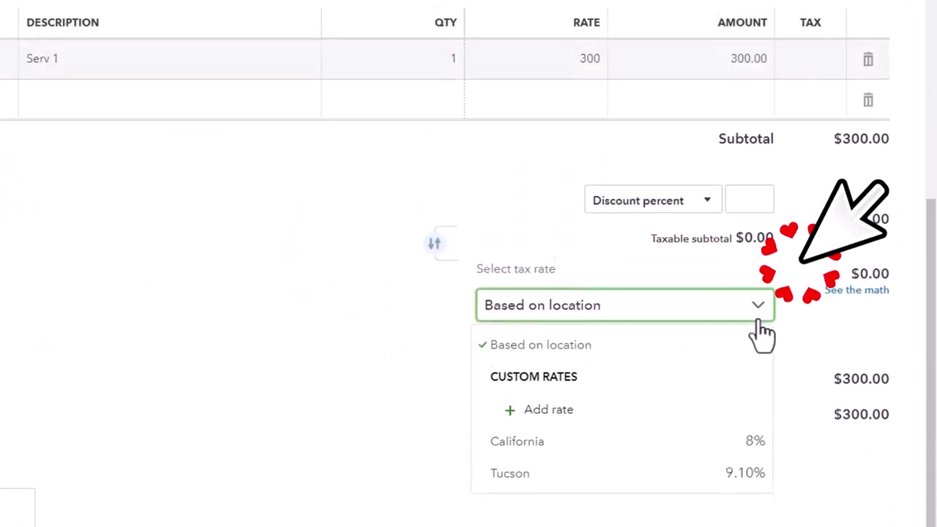
{"action": "left_click", "coordinate": [341, 413]}
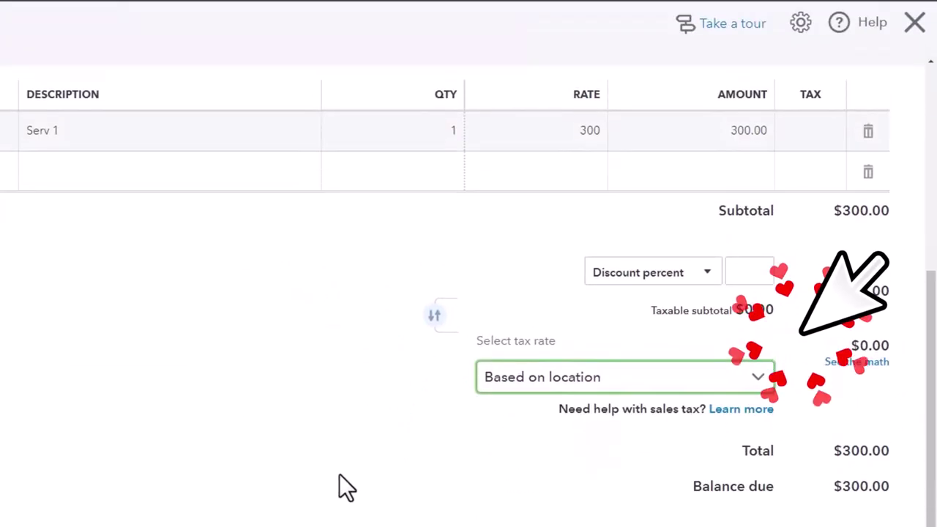
{"action": "left_click", "coordinate": [811, 142]}
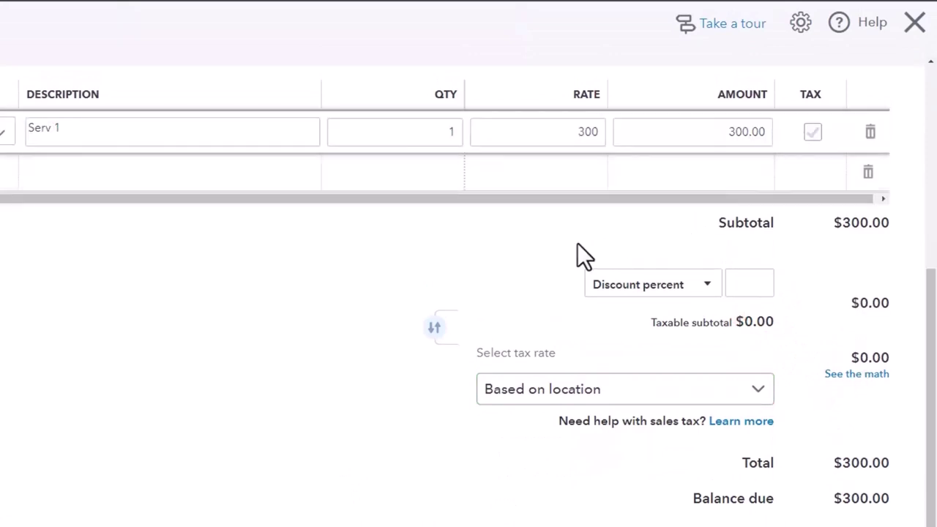
{"action": "left_click", "coordinate": [814, 132]}
{"action": "left_click", "coordinate": [335, 341]}
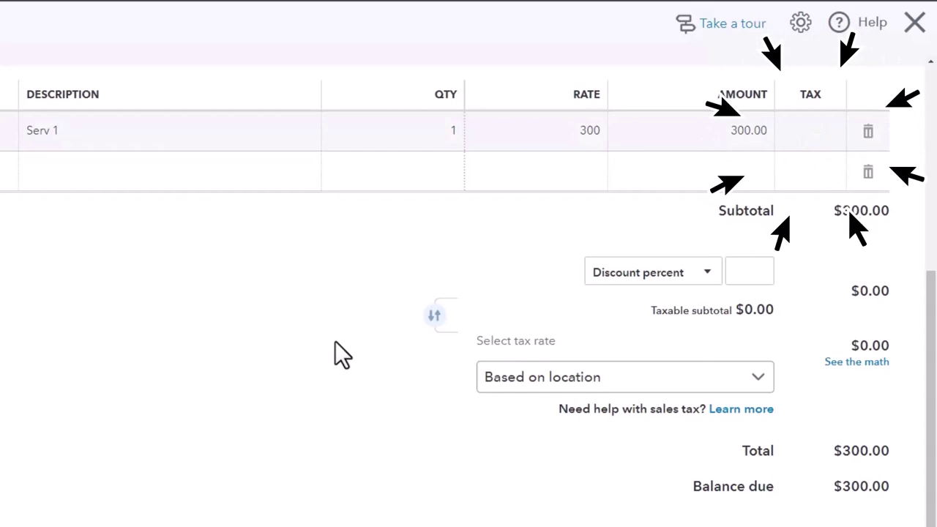
- Close the invoice without saving and open customer AAA's page from the Customers list
{"action": "scroll", "coordinate": [288, 381], "scroll_direction": "up", "scroll_amount": 5}
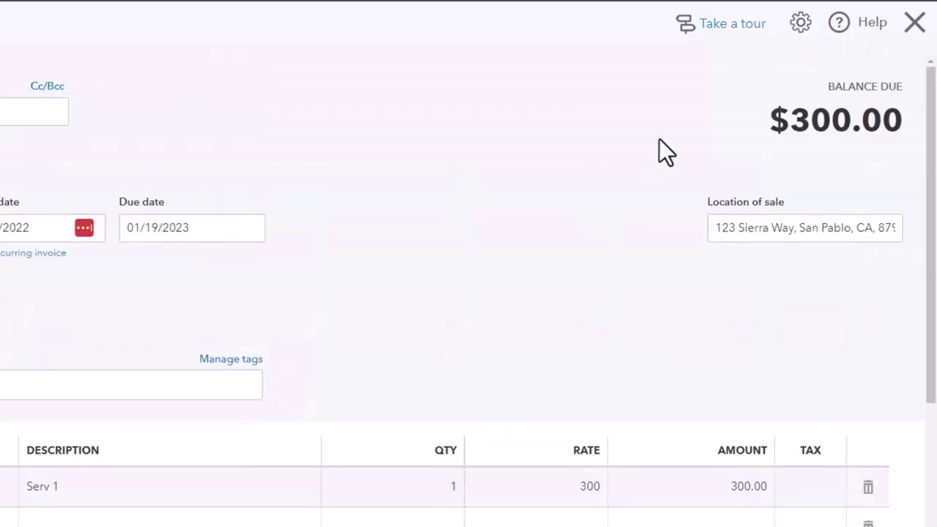
{"action": "left_click", "coordinate": [911, 31]}
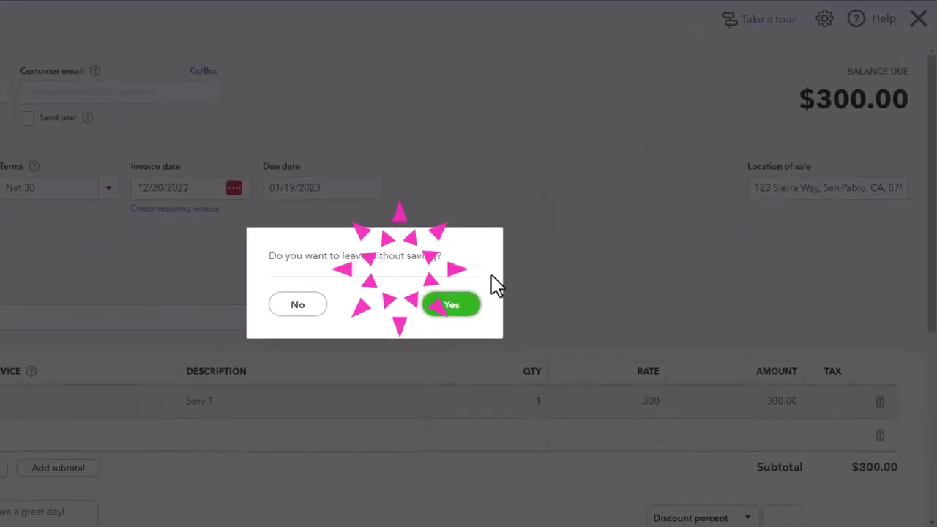
{"action": "left_click", "coordinate": [451, 304]}
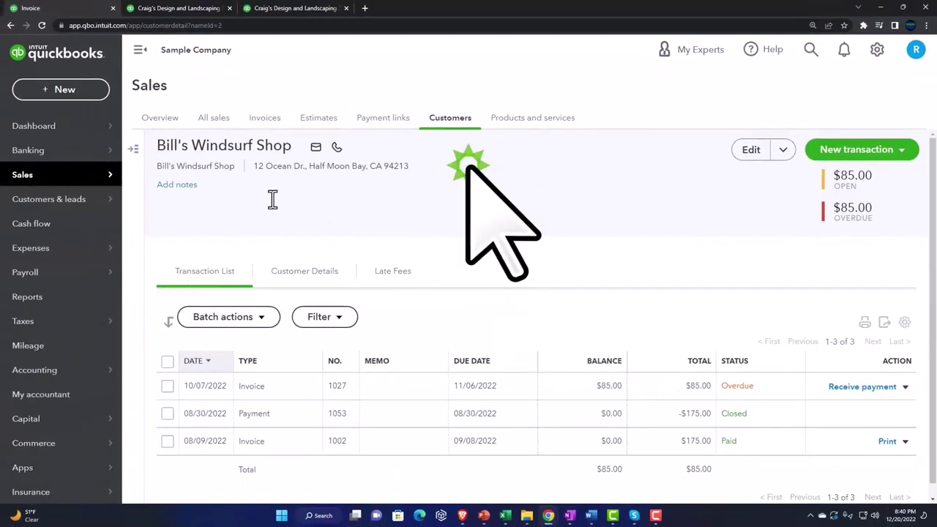
{"action": "left_click", "coordinate": [447, 126]}
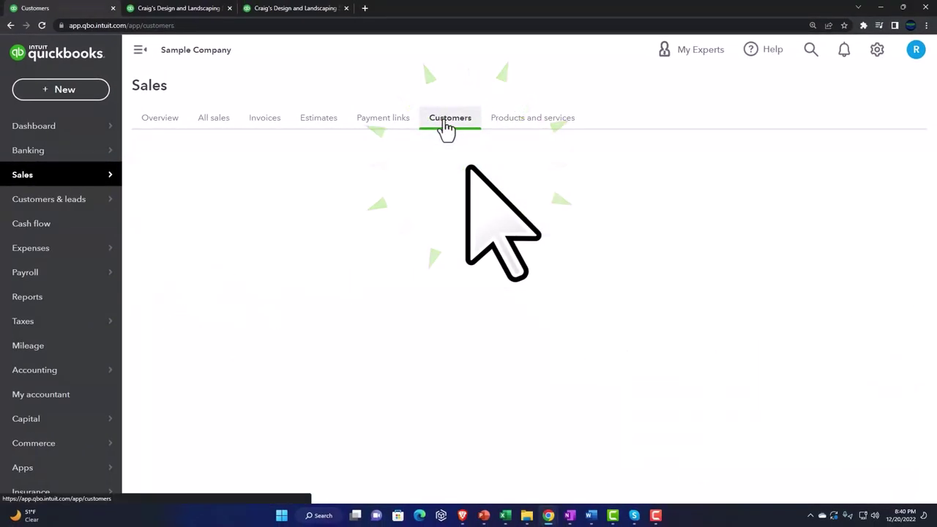
{"action": "scroll", "coordinate": [445, 129], "scroll_direction": "down", "scroll_amount": 1}
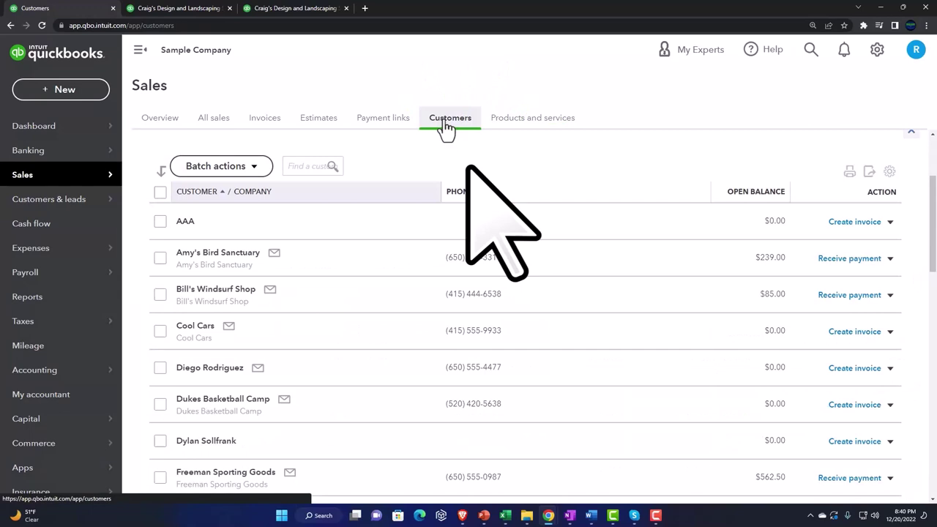
{"action": "left_click", "coordinate": [185, 224]}
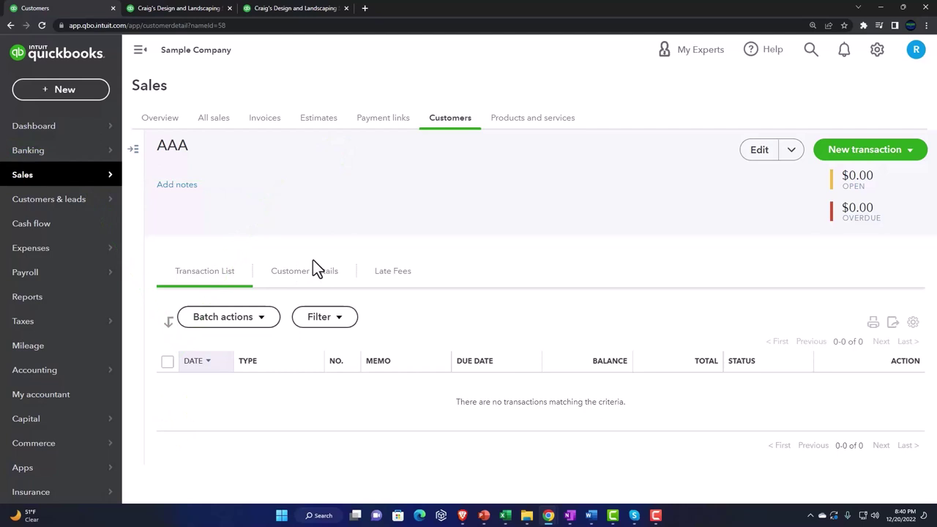
- Mark customer AAA tax exempt with Charitable organization as the reason, and save
{"action": "left_click", "coordinate": [758, 151]}
{"action": "scroll", "coordinate": [721, 268], "scroll_direction": "down", "scroll_amount": 5}
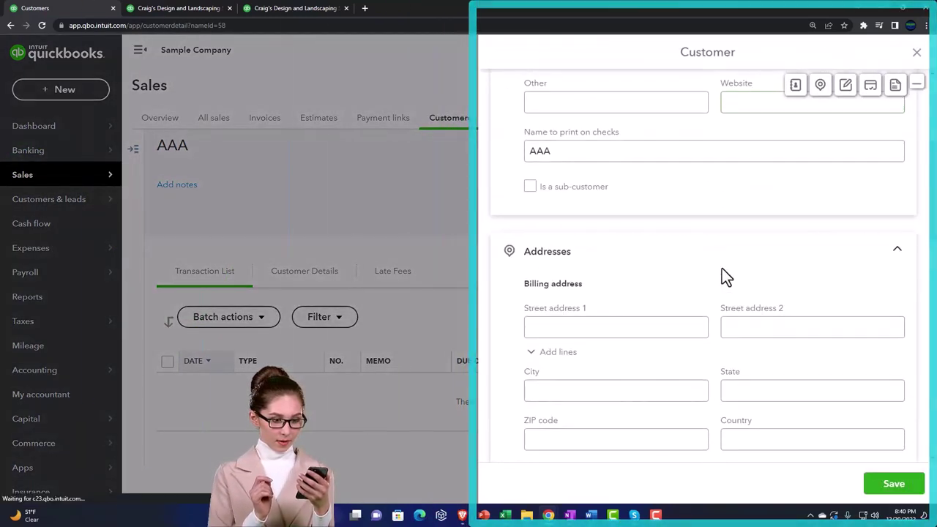
{"action": "scroll", "coordinate": [722, 270], "scroll_direction": "down", "scroll_amount": 8}
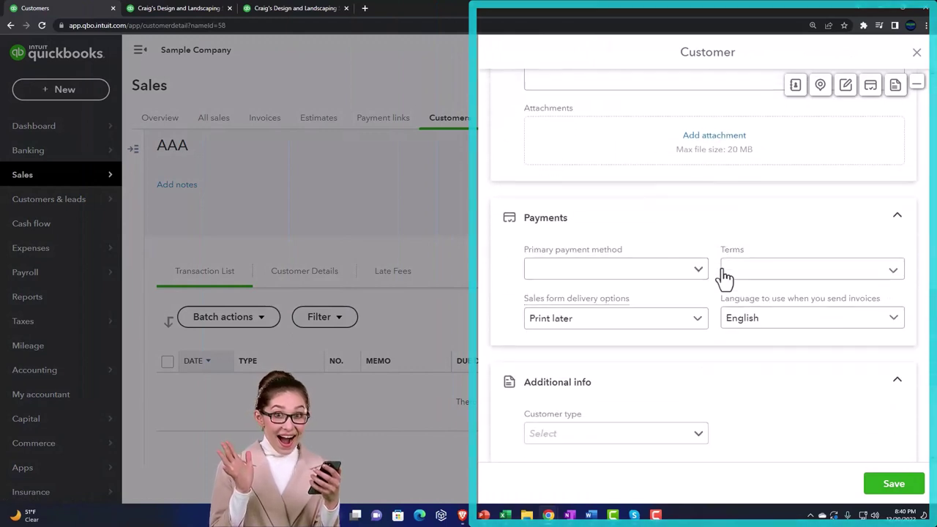
{"action": "scroll", "coordinate": [723, 277], "scroll_direction": "down", "scroll_amount": 3}
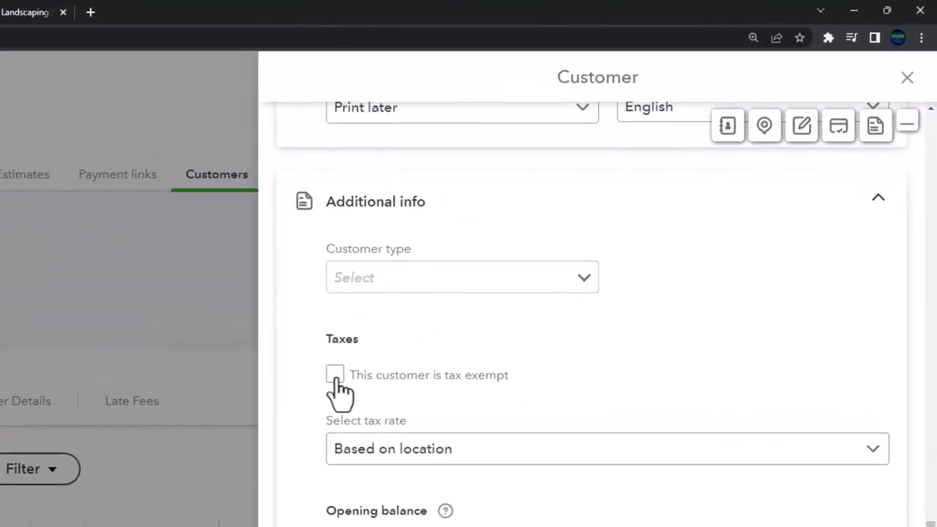
{"action": "left_click", "coordinate": [519, 262]}
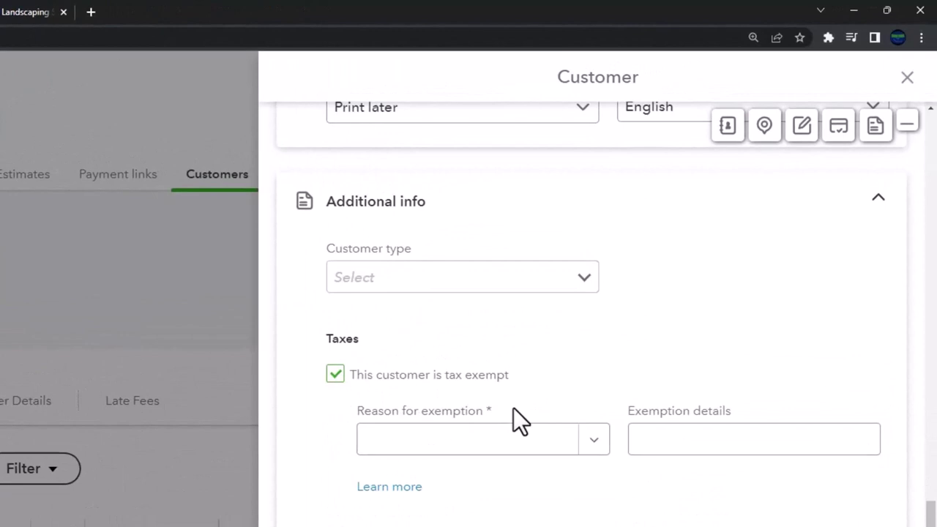
{"action": "left_click", "coordinate": [593, 439]}
{"action": "left_click", "coordinate": [557, 483]}
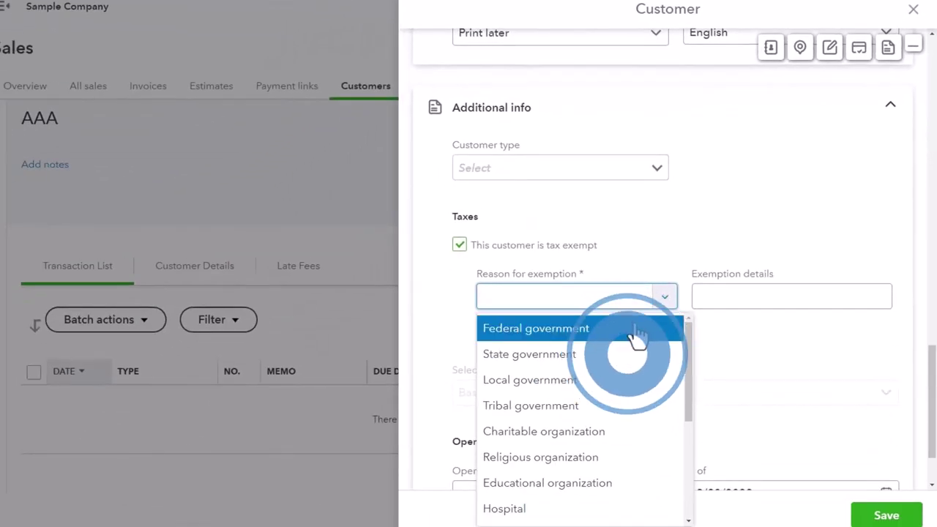
{"action": "left_click", "coordinate": [594, 432]}
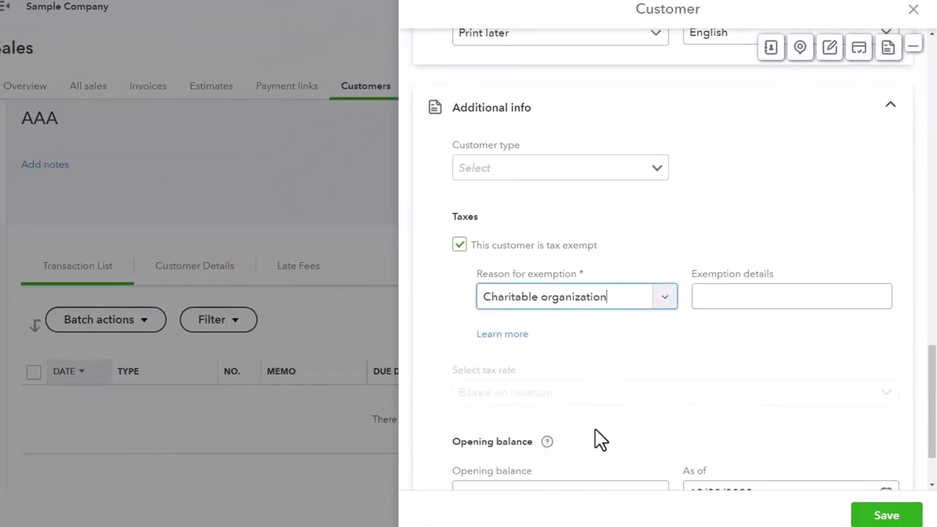
{"action": "left_click", "coordinate": [884, 516]}
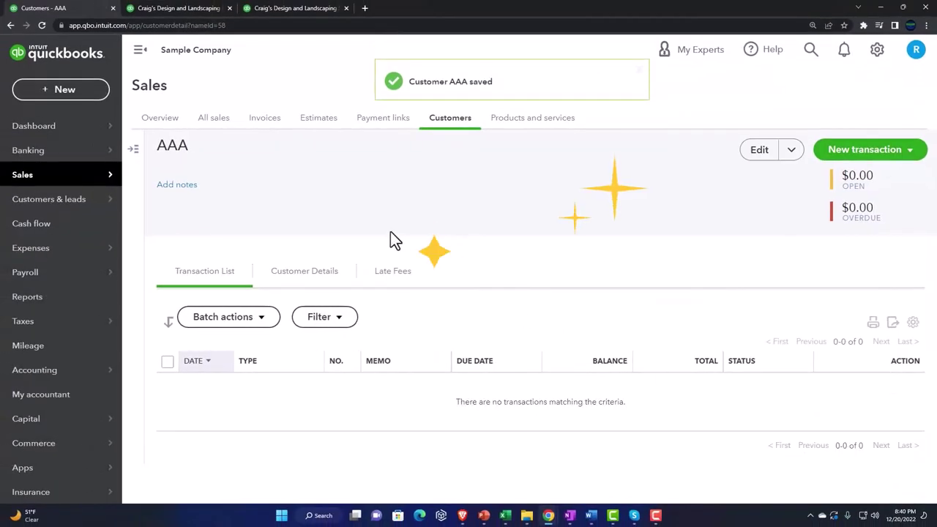
- Start a new invoice for customer AAA
{"action": "left_click", "coordinate": [62, 89]}
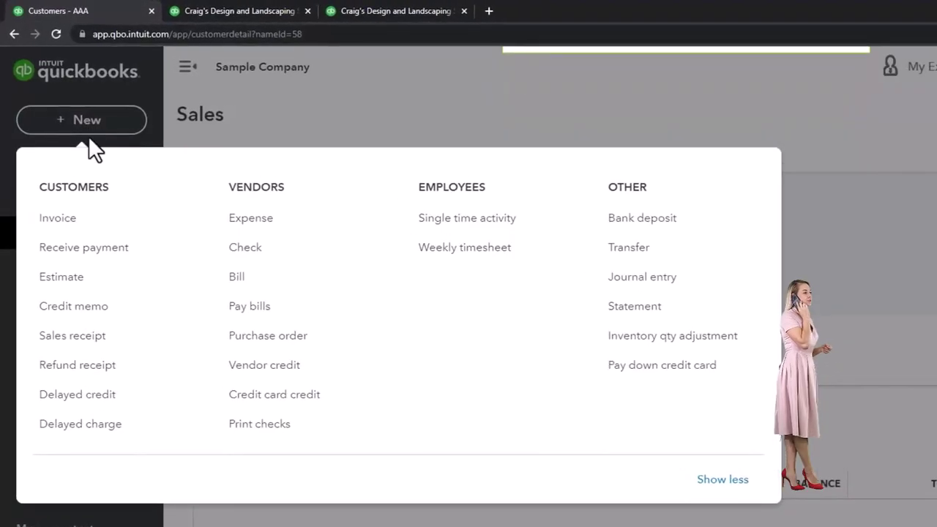
{"action": "left_click", "coordinate": [73, 233]}
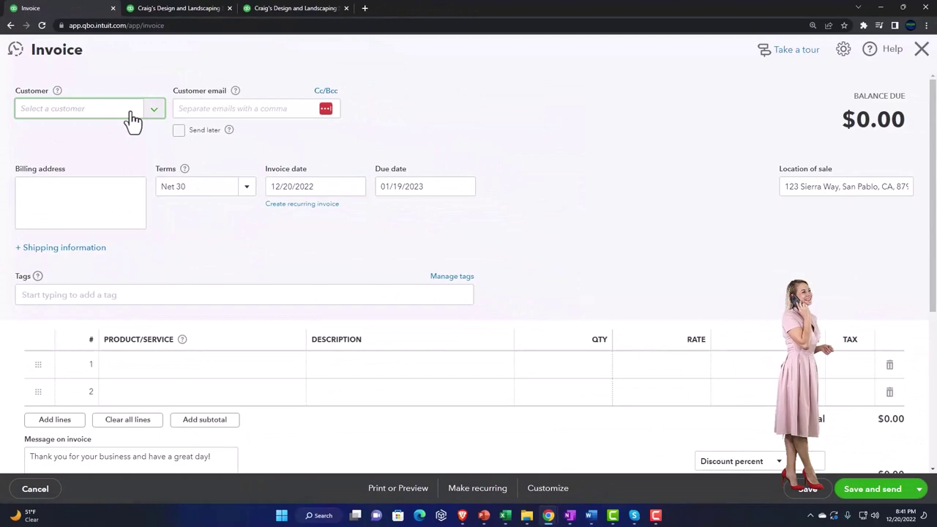
{"action": "type", "text": "aa"}
{"action": "key", "text": "Tab"}
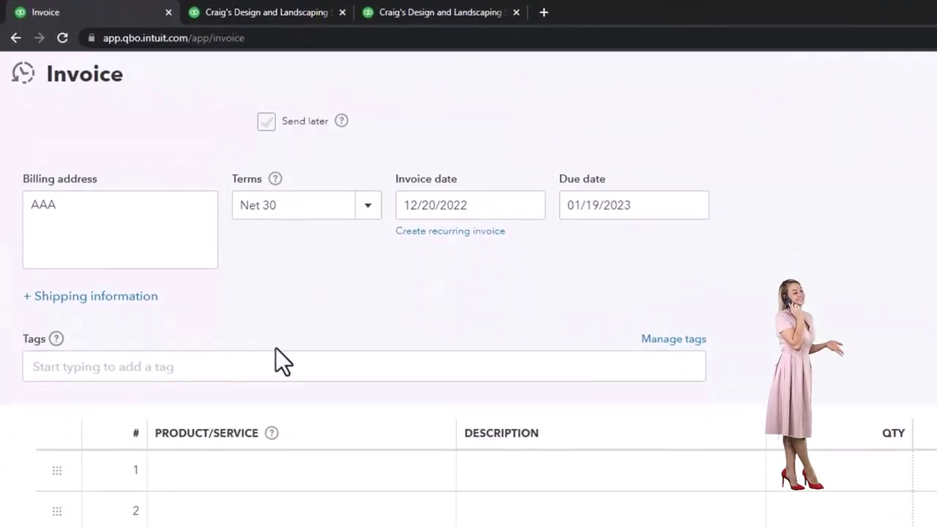
- Put Inv 1 on line 1 at quantity 1 for $250.00, marked taxable
{"action": "left_click", "coordinate": [415, 473]}
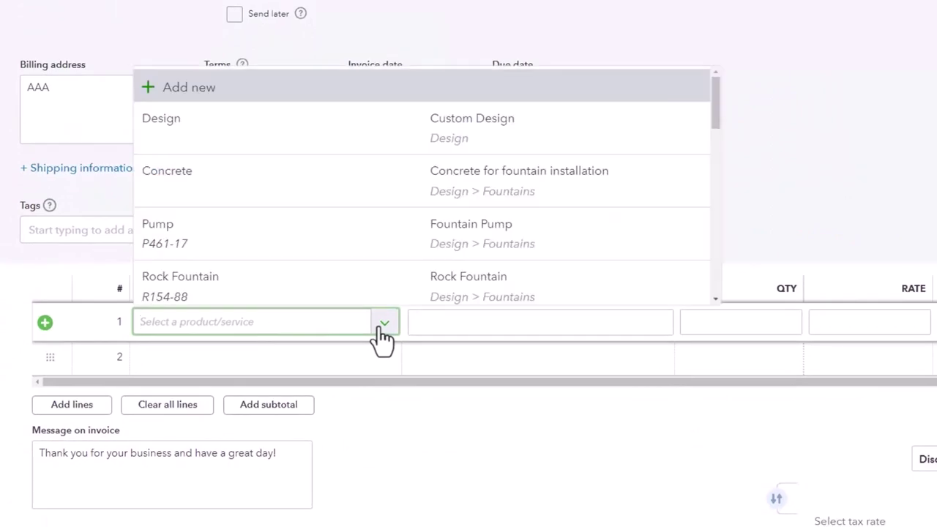
{"action": "scroll", "coordinate": [351, 257], "scroll_direction": "down", "scroll_amount": 2}
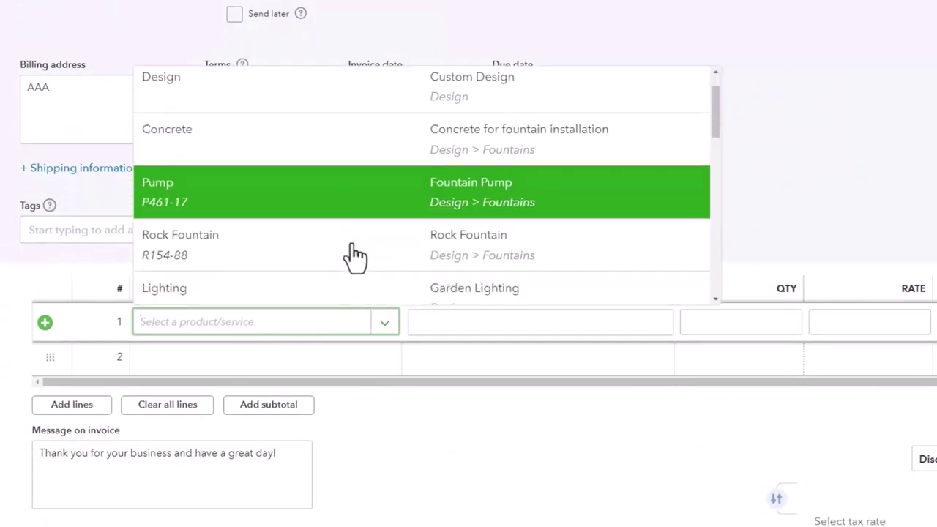
{"action": "type", "text": "inv"}
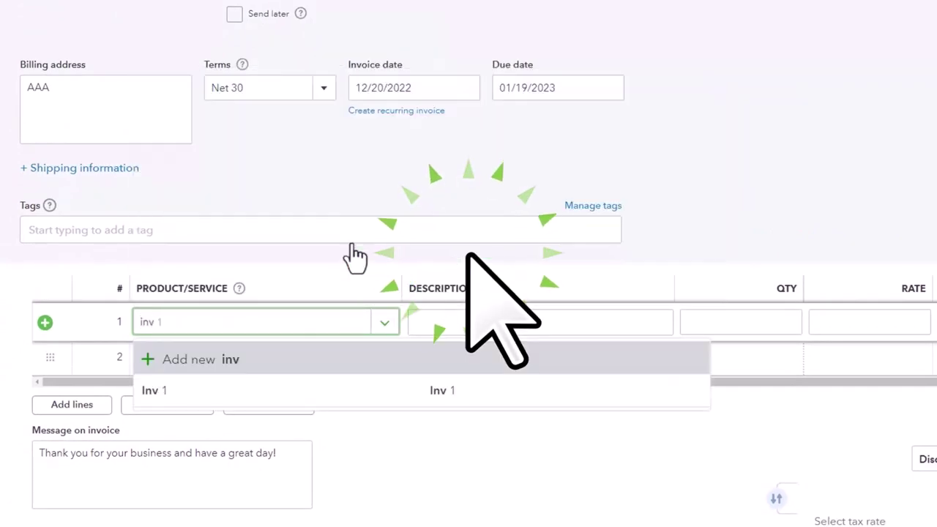
{"action": "left_click", "coordinate": [283, 388]}
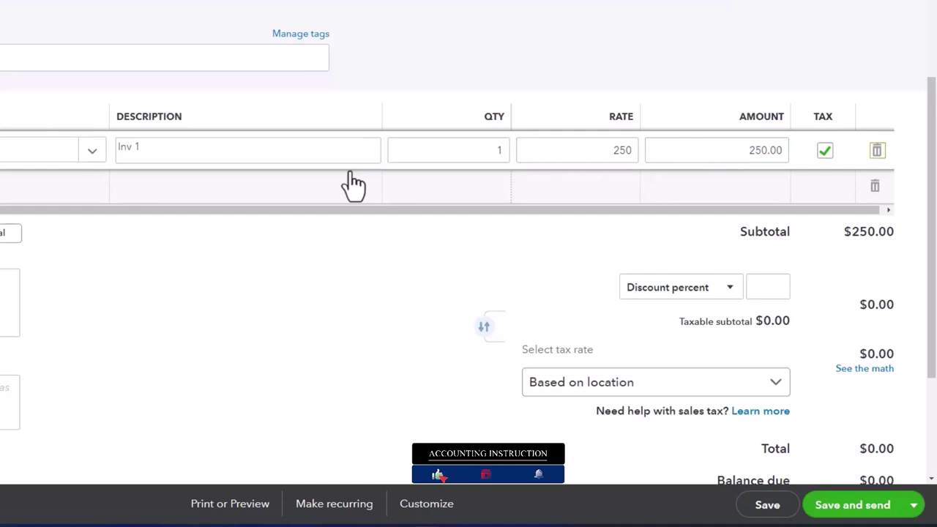
{"action": "left_click", "coordinate": [489, 187]}
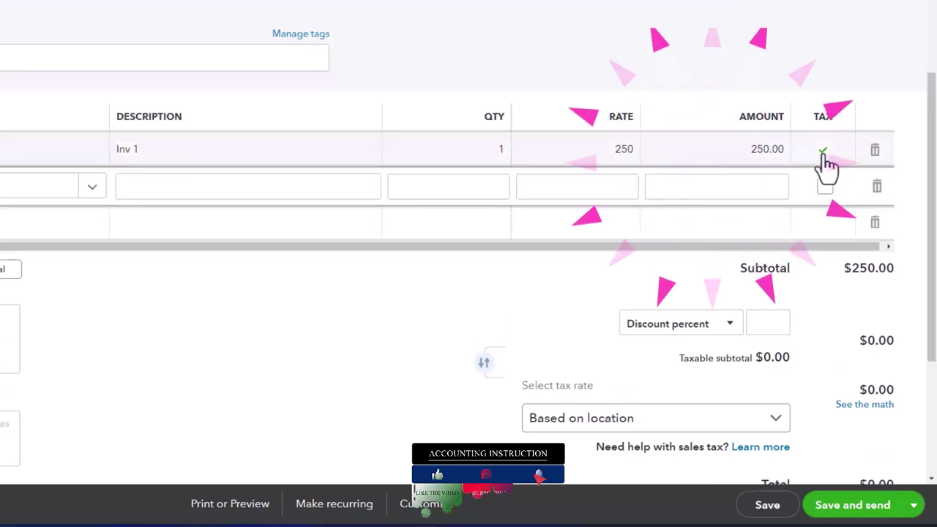
{"action": "scroll", "coordinate": [770, 366], "scroll_direction": "down", "scroll_amount": 2}
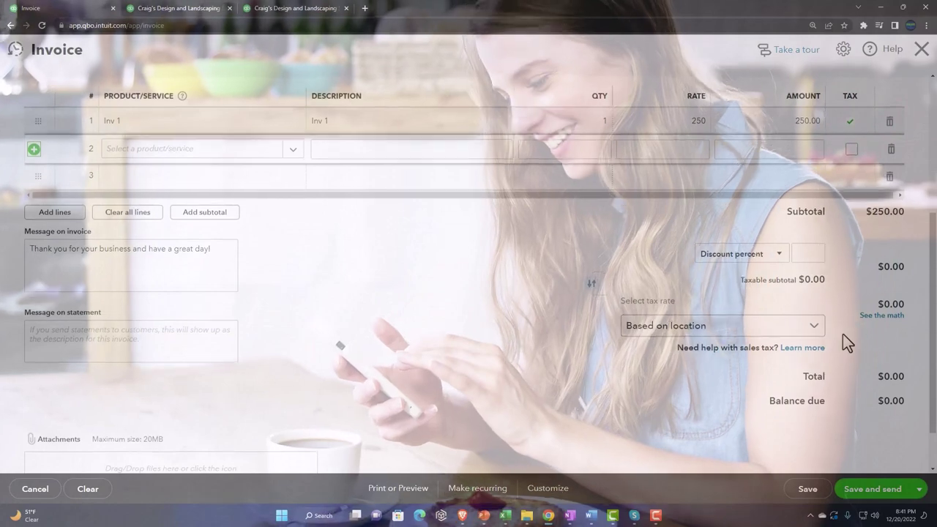
{"action": "scroll", "coordinate": [891, 184], "scroll_direction": "up", "scroll_amount": 5}
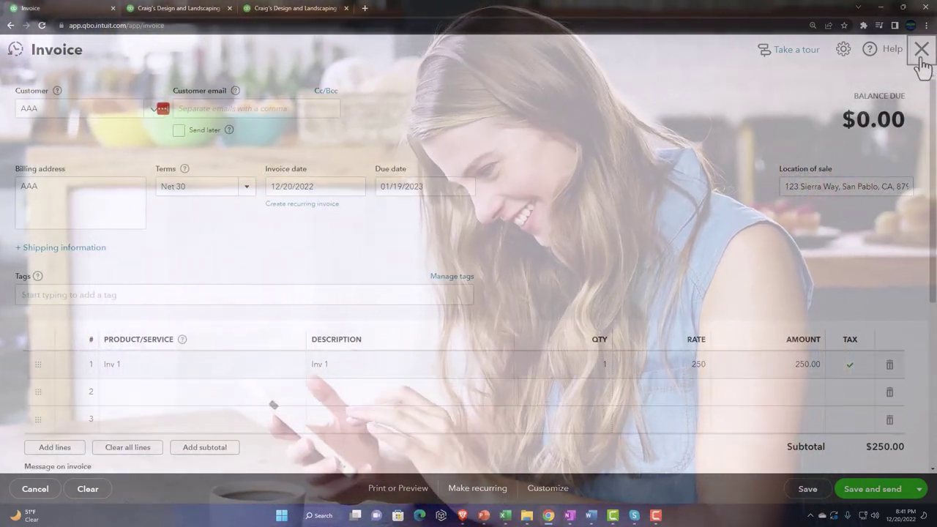
- Discard the open invoice, then clear AAA's tax-exempt flag and choose the California 8% rate
{"action": "left_click", "coordinate": [920, 51]}
{"action": "left_click", "coordinate": [537, 289]}
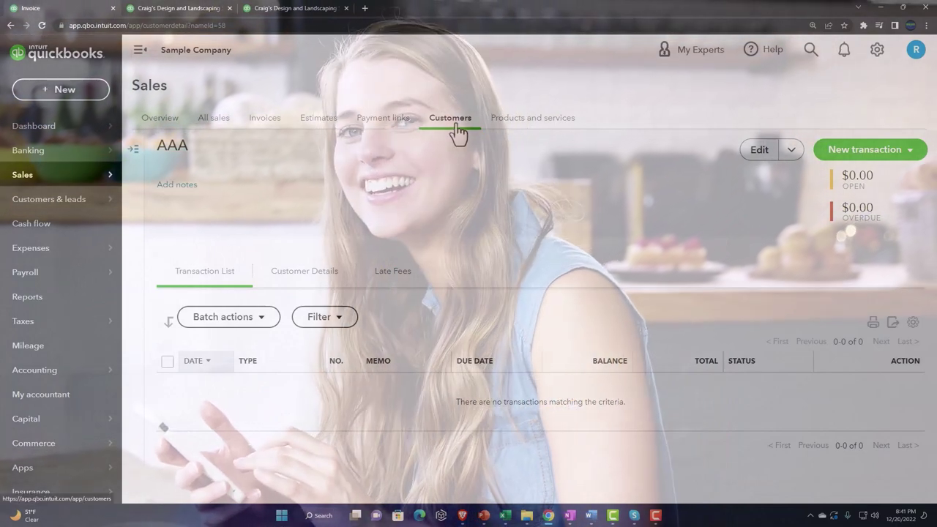
{"action": "left_click", "coordinate": [767, 153]}
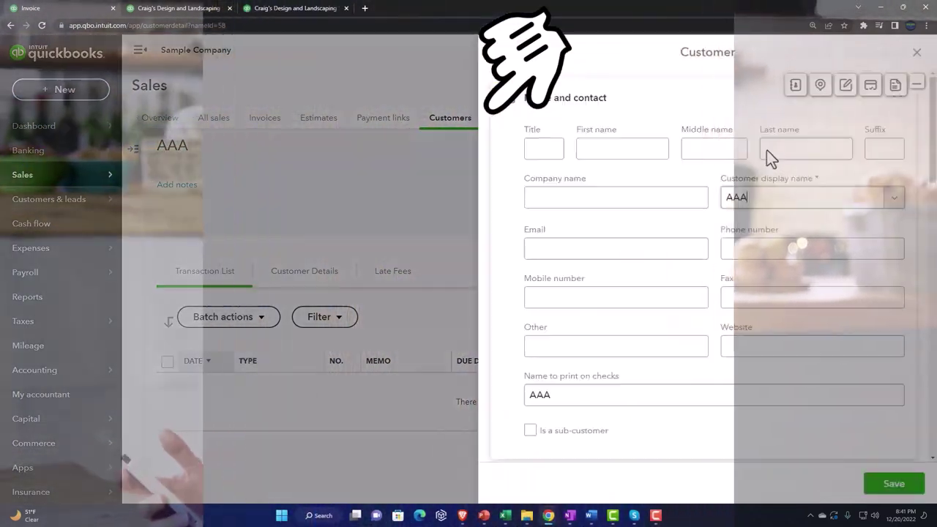
{"action": "scroll", "coordinate": [629, 256], "scroll_direction": "down", "scroll_amount": 15}
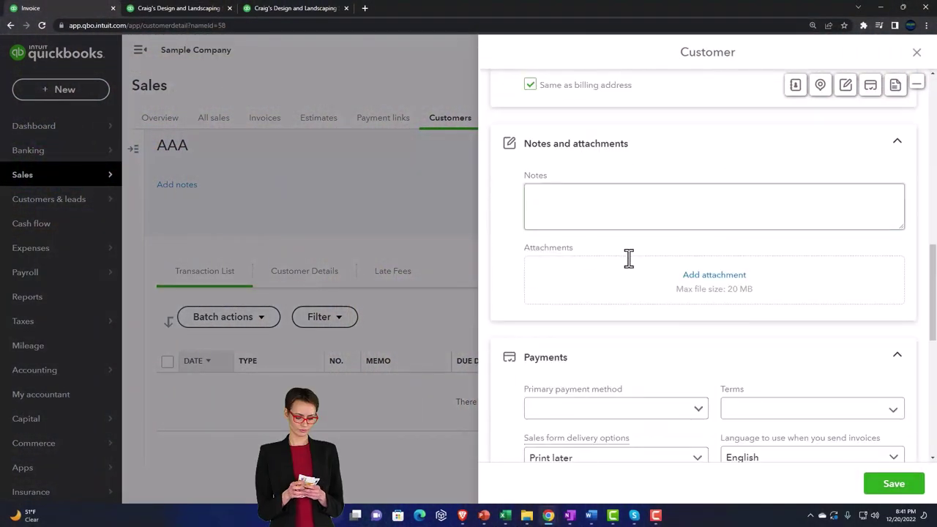
{"action": "scroll", "coordinate": [629, 258], "scroll_direction": "down", "scroll_amount": 1}
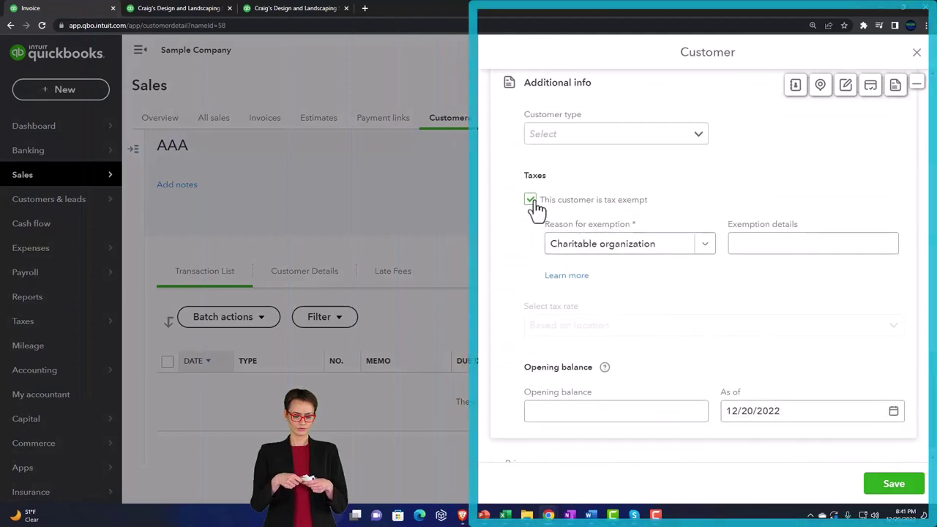
{"action": "left_click", "coordinate": [531, 199]}
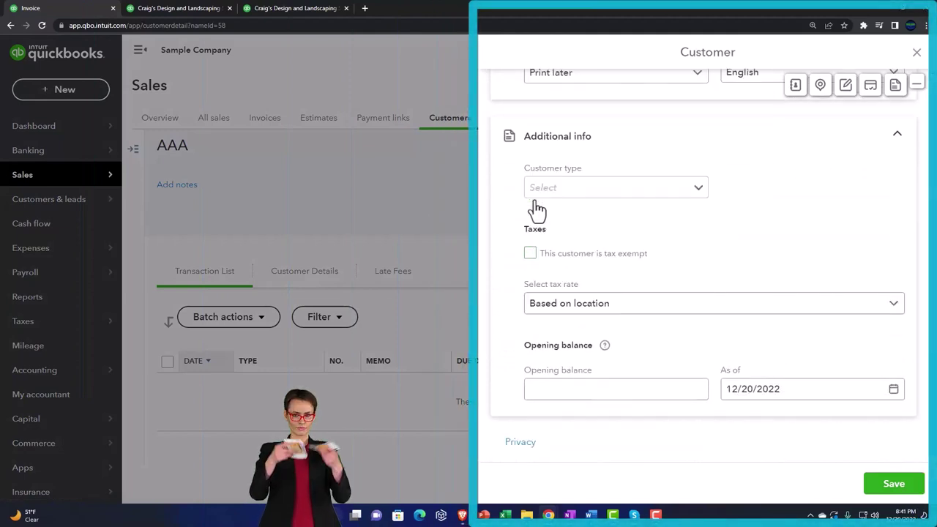
{"action": "left_click", "coordinate": [893, 308]}
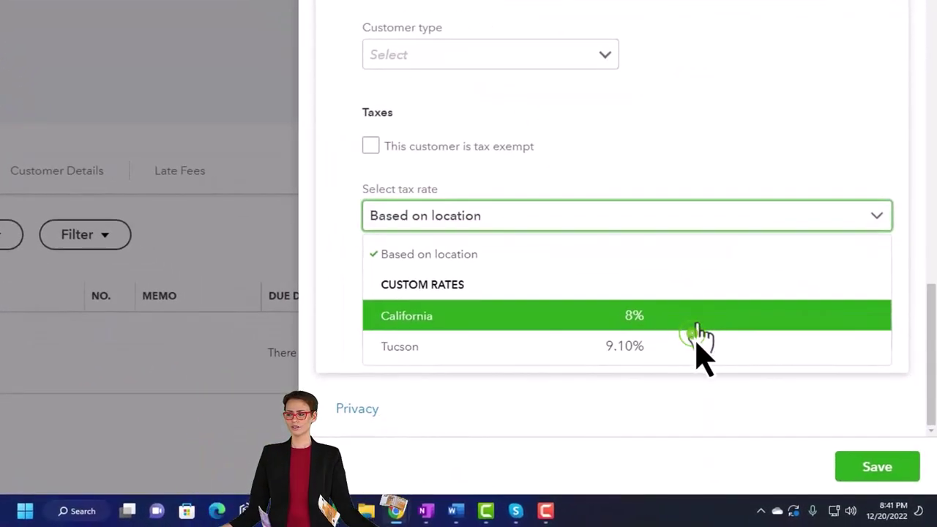
{"action": "left_click", "coordinate": [697, 324]}
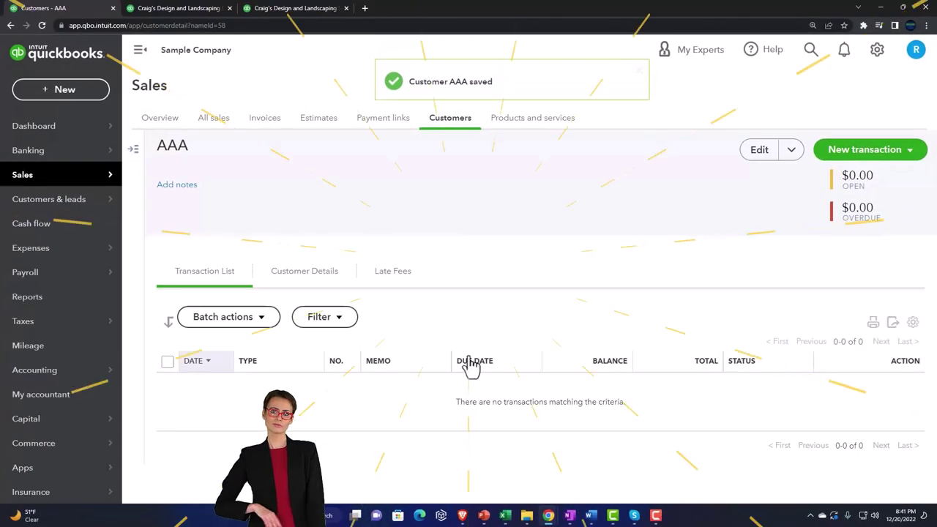
- Start a new invoice for customer AAA
{"action": "left_click", "coordinate": [66, 90]}
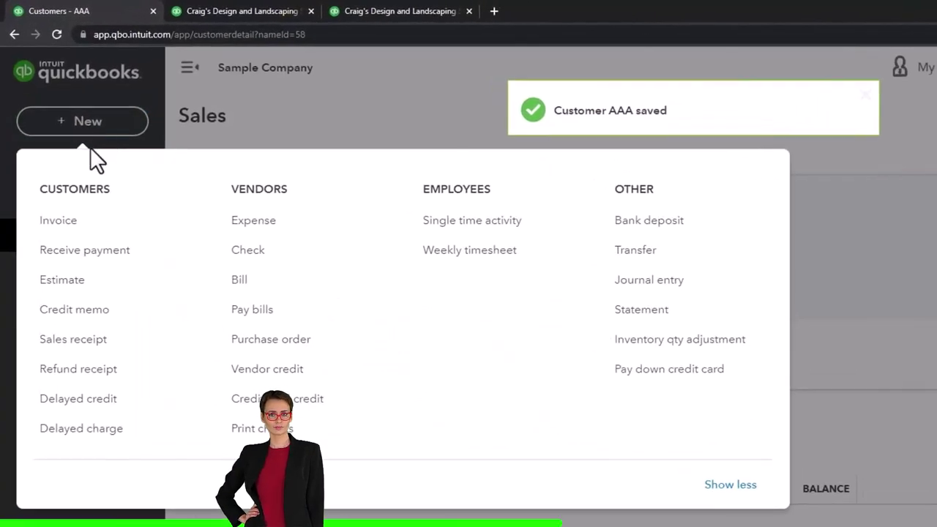
{"action": "left_click", "coordinate": [77, 223]}
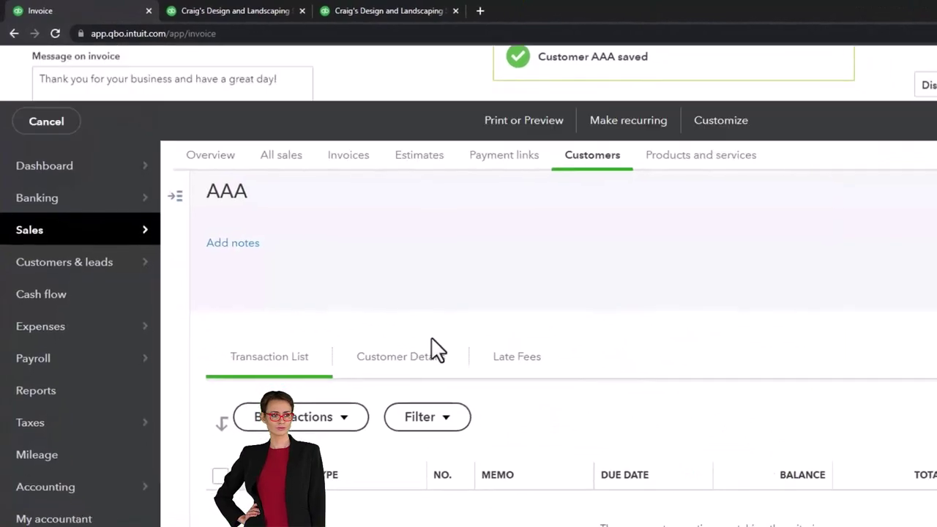
{"action": "type", "text": "aa"}
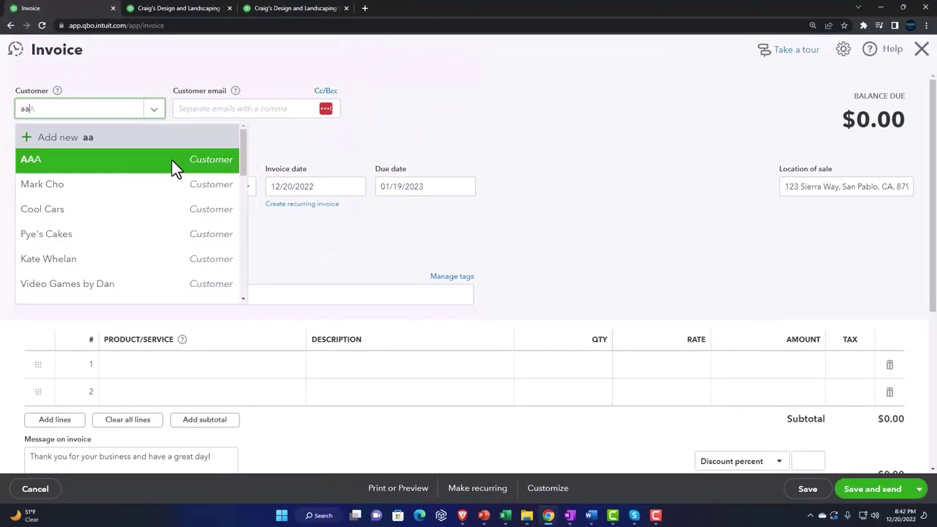
{"action": "left_click", "coordinate": [69, 163]}
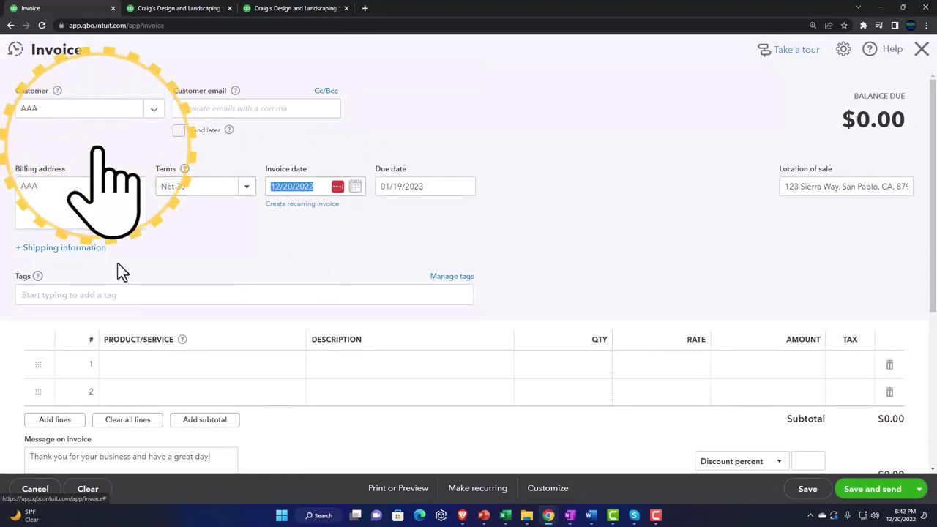
- Bill product Inv 1, quantity 3 at 250, and confirm California 8% tax for $810.00
{"action": "left_click", "coordinate": [131, 365]}
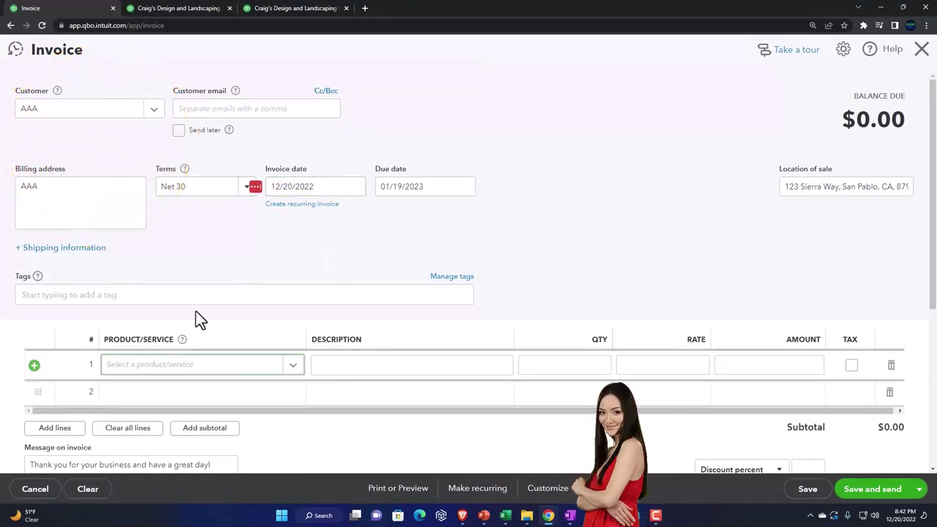
{"action": "type", "text": "In"}
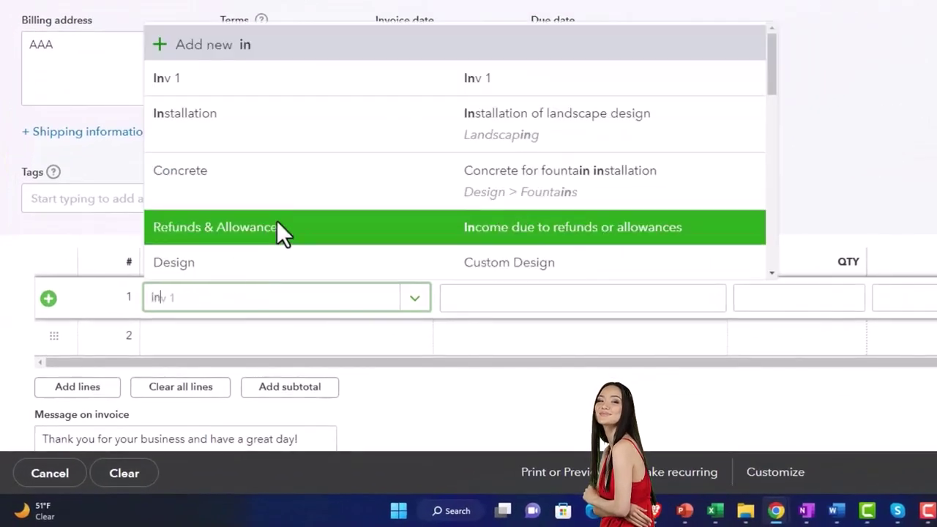
{"action": "scroll", "coordinate": [277, 220], "scroll_direction": "down", "scroll_amount": 5}
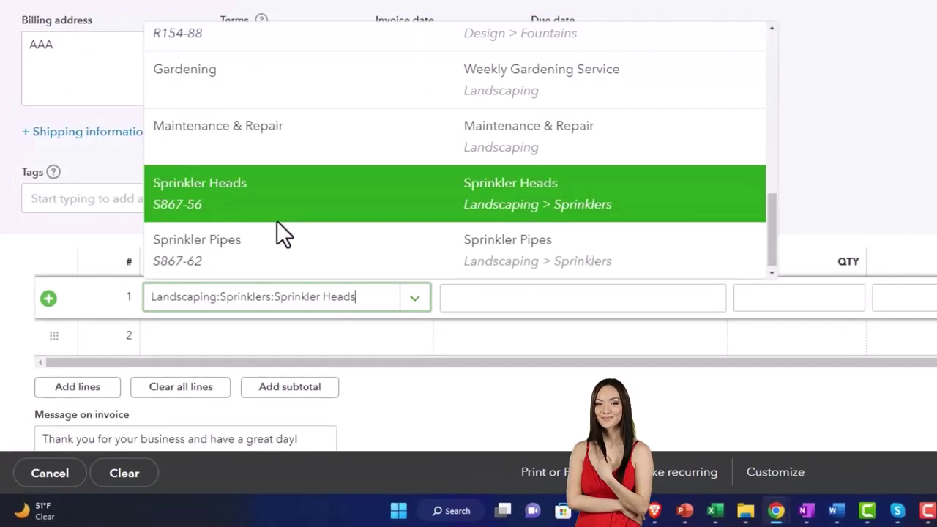
{"action": "key", "text": "BackSpace"}
{"action": "key", "text": "BackSpace"}
{"action": "key", "text": "BackSpace"}
{"action": "key", "text": "BackSpace"}
{"action": "key", "text": "BackSpace"}
{"action": "key", "text": "BackSpace"}
{"action": "key", "text": "BackSpace"}
{"action": "key", "text": "BackSpace"}
{"action": "key", "text": "BackSpace"}
{"action": "key", "text": "BackSpace"}
{"action": "key", "text": "BackSpace"}
{"action": "key", "text": "BackSpace"}
{"action": "key", "text": "BackSpace"}
{"action": "key", "text": "BackSpace"}
{"action": "key", "text": "BackSpace"}
{"action": "key", "text": "BackSpace"}
{"action": "key", "text": "BackSpace"}
{"action": "key", "text": "BackSpace"}
{"action": "key", "text": "BackSpace"}
{"action": "key", "text": "BackSpace"}
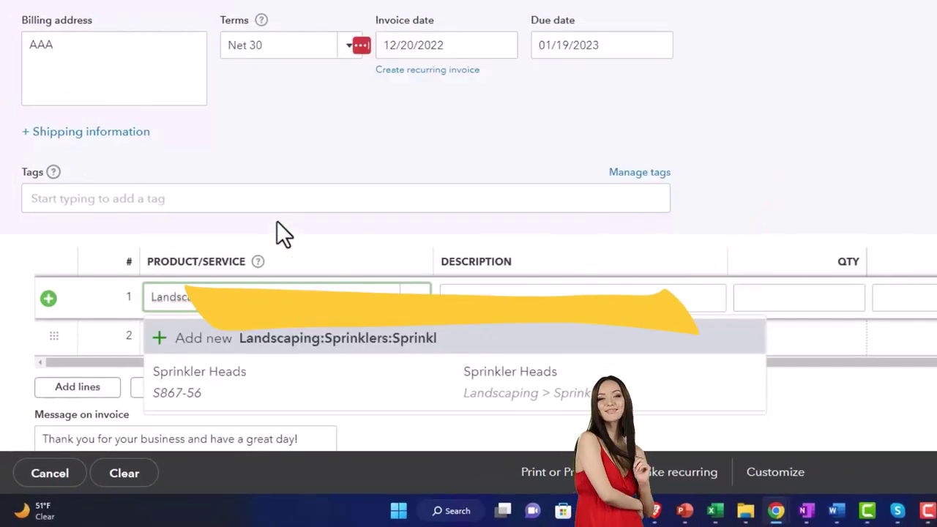
{"action": "key", "text": "BackSpace"}
{"action": "key", "text": "BackSpace"}
{"action": "key", "text": "BackSpace"}
{"action": "key", "text": "BackSpace"}
{"action": "key", "text": "BackSpace"}
{"action": "key", "text": "BackSpace"}
{"action": "key", "text": "BackSpace"}
{"action": "key", "text": "BackSpace"}
{"action": "key", "text": "BackSpace"}
{"action": "key", "text": "BackSpace"}
{"action": "key", "text": "BackSpace"}
{"action": "key", "text": "BackSpace"}
{"action": "key", "text": "BackSpace"}
{"action": "key", "text": "BackSpace"}
{"action": "key", "text": "BackSpace"}
{"action": "key", "text": "BackSpace"}
{"action": "type", "text": "Inv"}
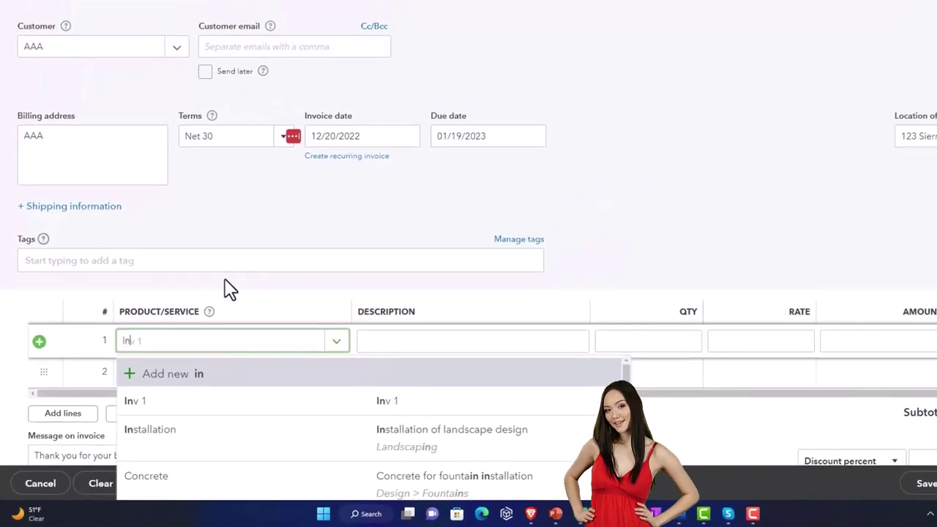
{"action": "key", "text": "Down"}
{"action": "key", "text": "Tab"}
{"action": "key", "text": "Tab"}
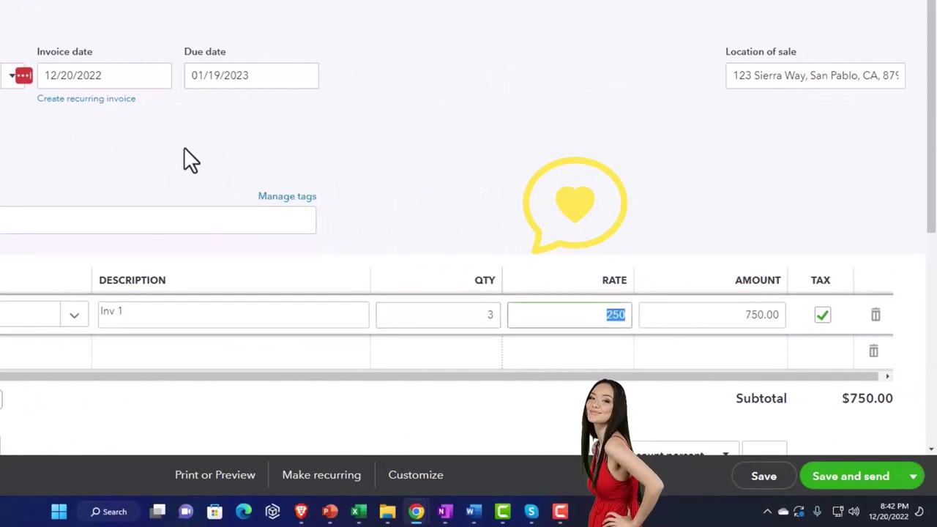
{"action": "scroll", "coordinate": [183, 149], "scroll_direction": "down", "scroll_amount": 2}
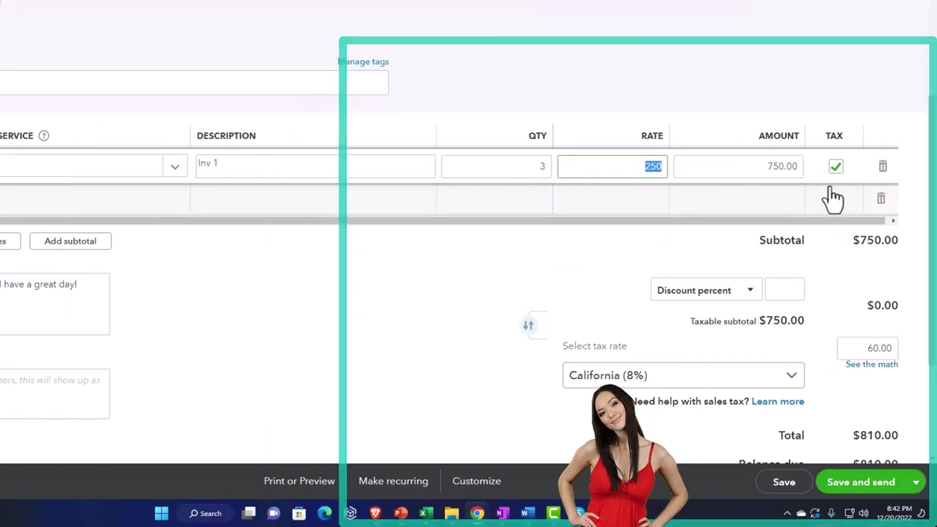
{"action": "scroll", "coordinate": [703, 295], "scroll_direction": "down", "scroll_amount": 1}
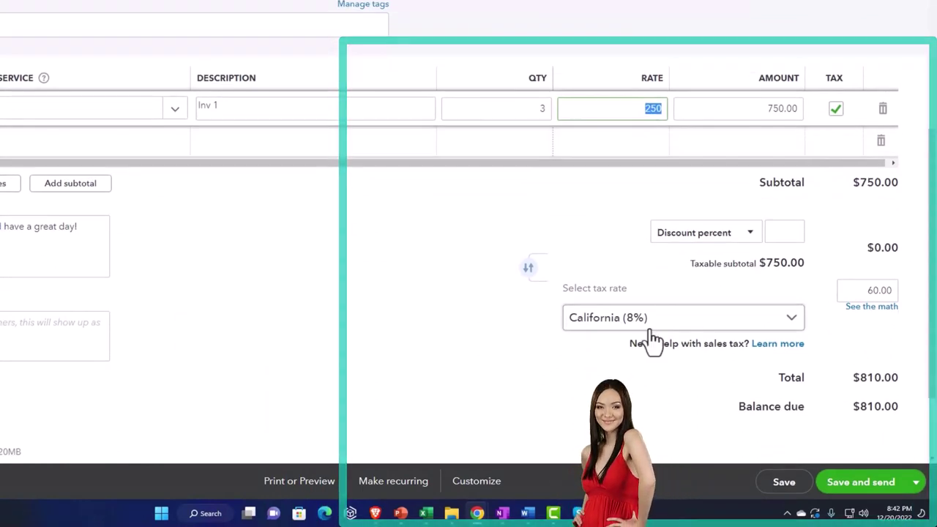
{"action": "left_click", "coordinate": [793, 320]}
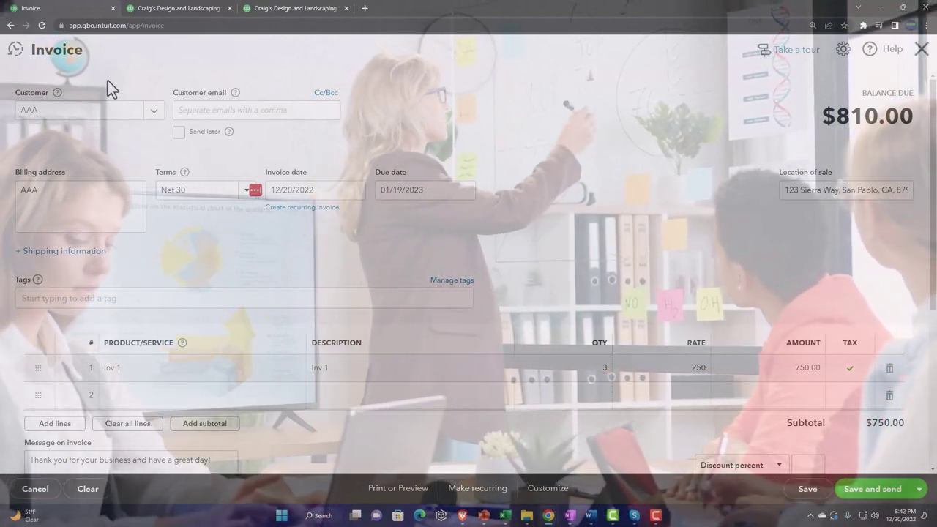
- Review the totals and save invoice 1038, leaving AAA with $810.00 open
{"action": "scroll", "coordinate": [553, 232], "scroll_direction": "down", "scroll_amount": 2}
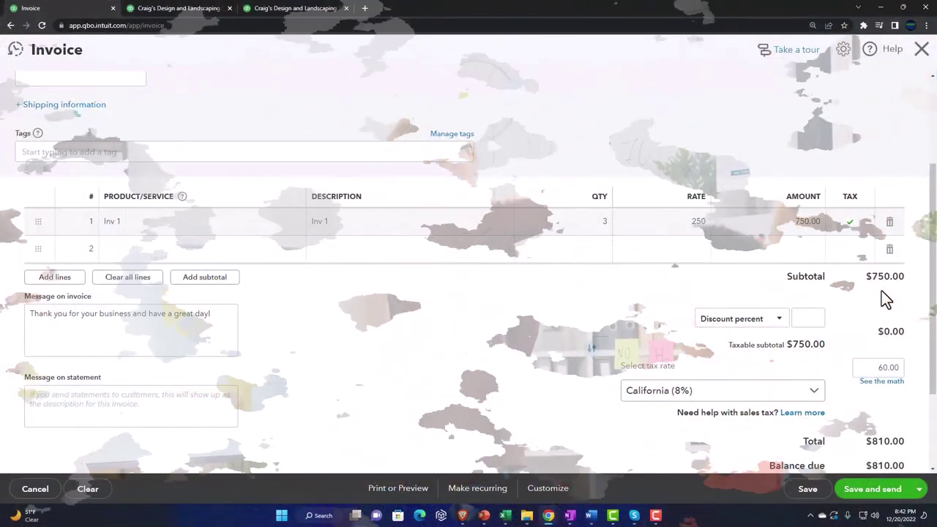
{"action": "scroll", "coordinate": [880, 322], "scroll_direction": "down", "scroll_amount": 2}
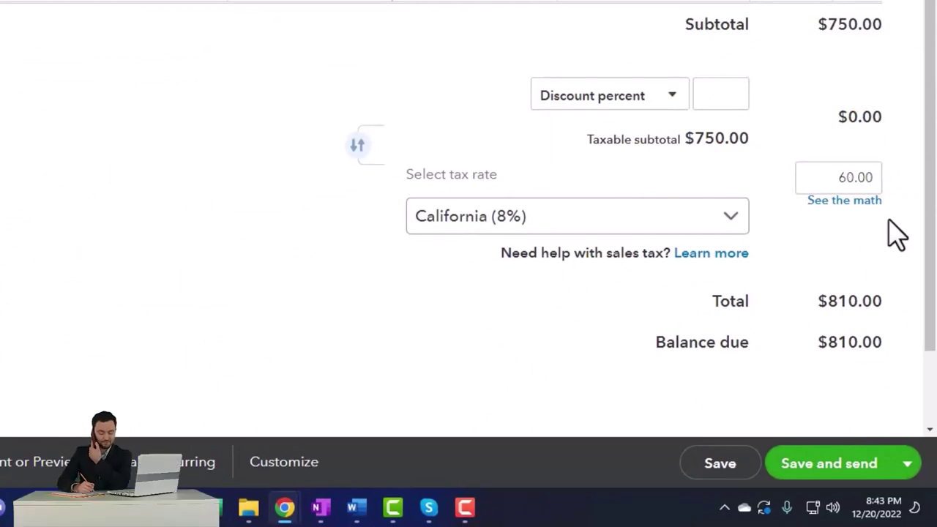
{"action": "left_click", "coordinate": [868, 85]}
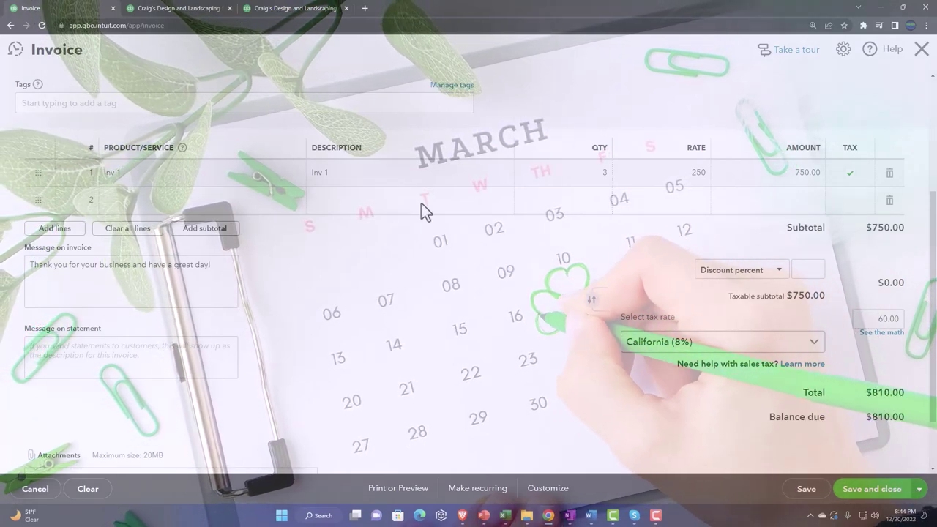
{"action": "left_click", "coordinate": [172, 11]}
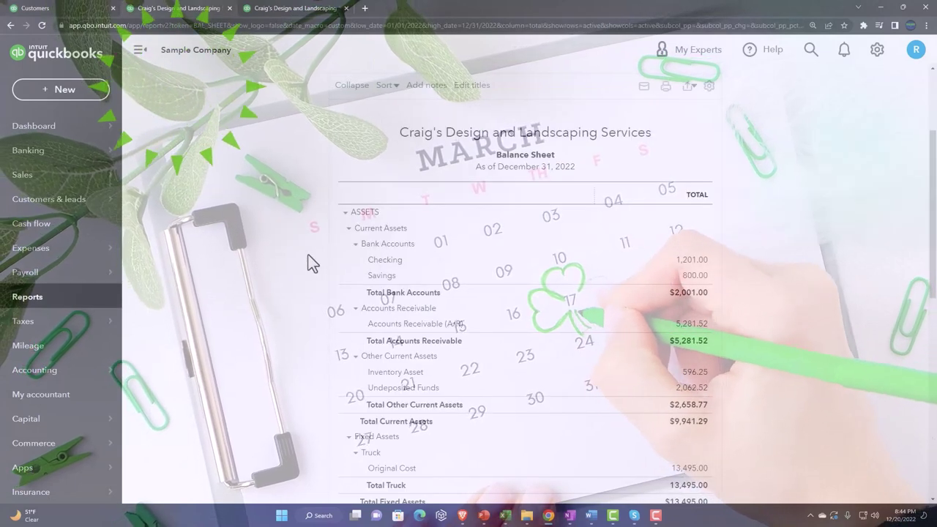
- Rerun the Balance Sheet and open invoice 1038's 810.00 Accounts Receivable entry
{"action": "left_click", "coordinate": [668, 189]}
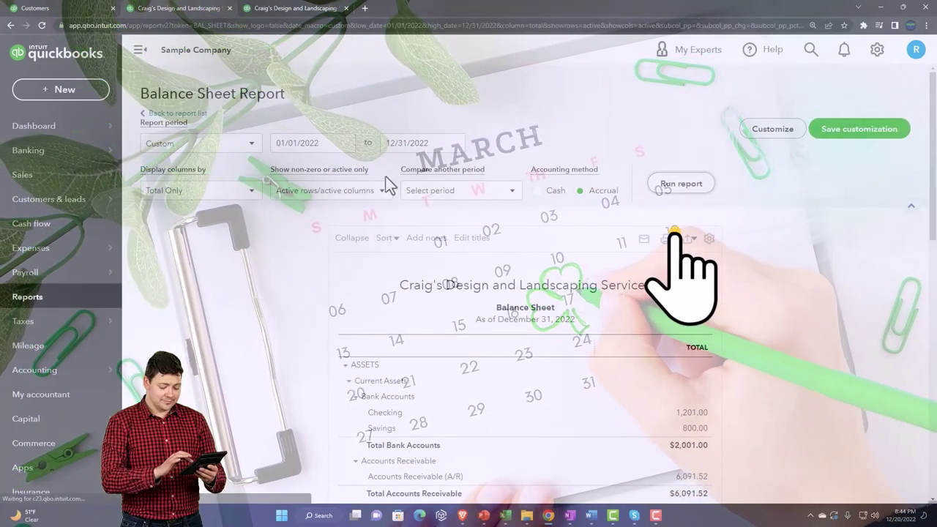
{"action": "scroll", "coordinate": [359, 175], "scroll_direction": "down", "scroll_amount": 2}
{"action": "left_click", "coordinate": [139, 51]}
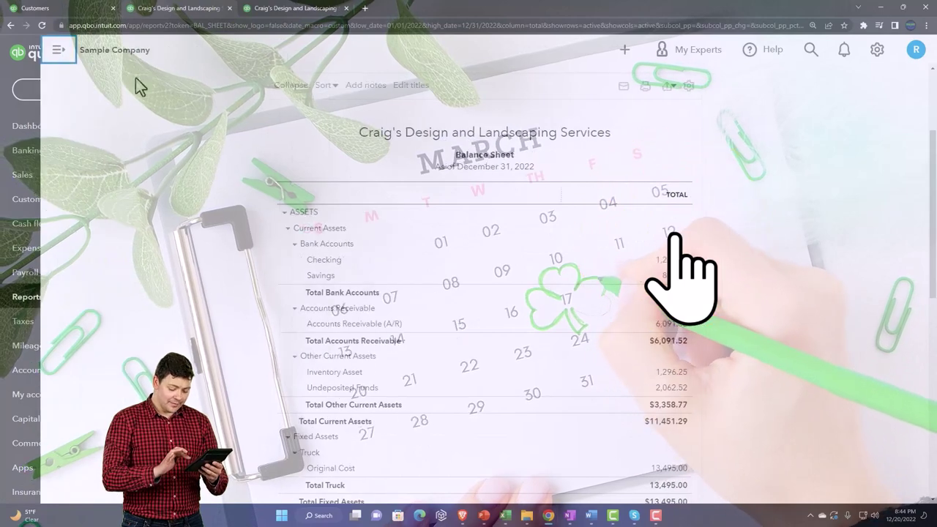
{"action": "key", "text": "ctrl+plus"}
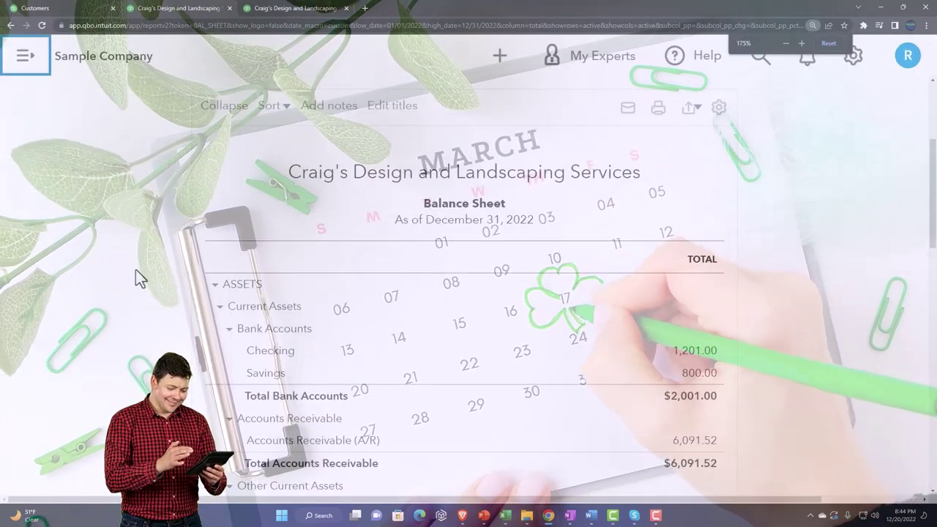
{"action": "scroll", "coordinate": [135, 270], "scroll_direction": "down", "scroll_amount": 2}
{"action": "scroll", "coordinate": [135, 269], "scroll_direction": "down", "scroll_amount": 1}
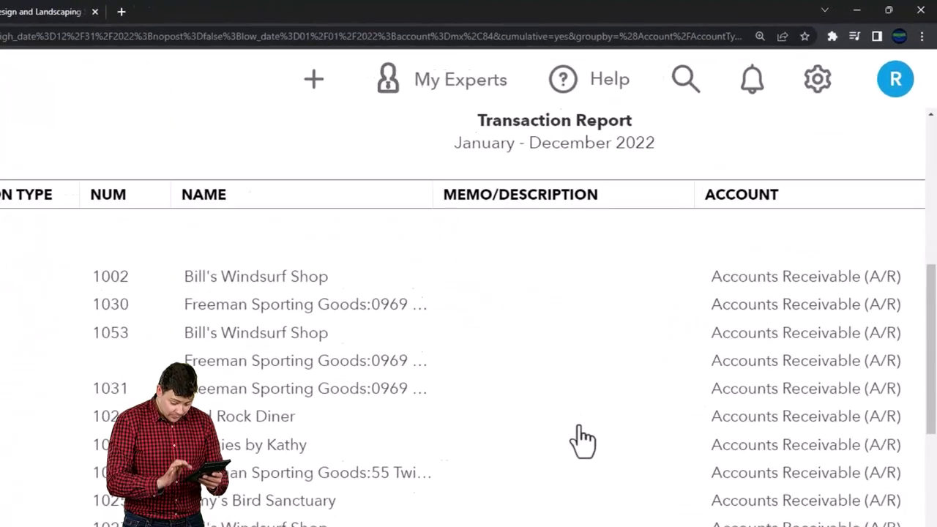
{"action": "key", "text": "ctrl+minus"}
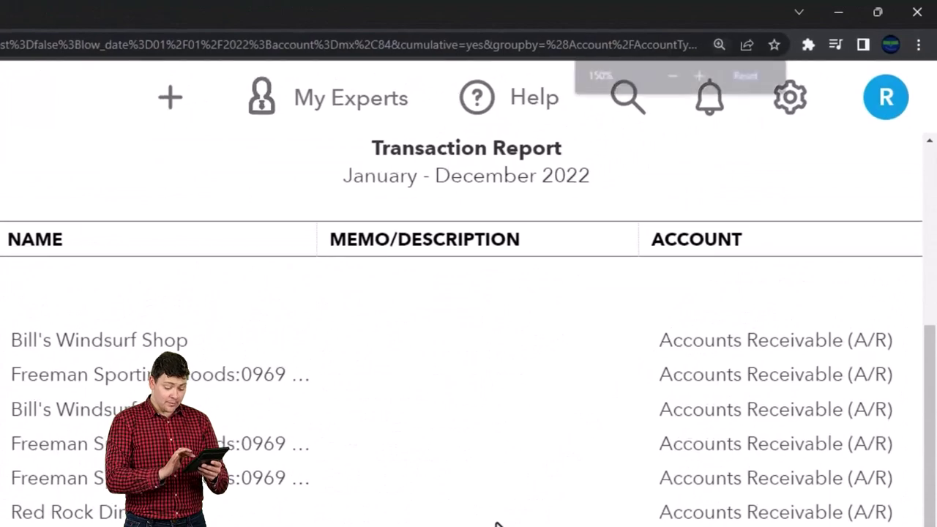
{"action": "scroll", "coordinate": [496, 524], "scroll_direction": "down", "scroll_amount": 3}
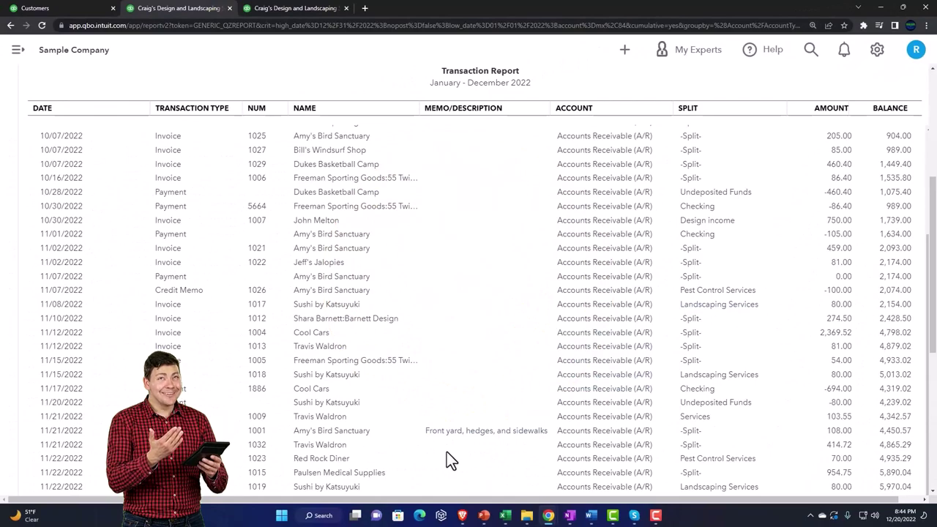
{"action": "scroll", "coordinate": [452, 448], "scroll_direction": "down", "scroll_amount": 5}
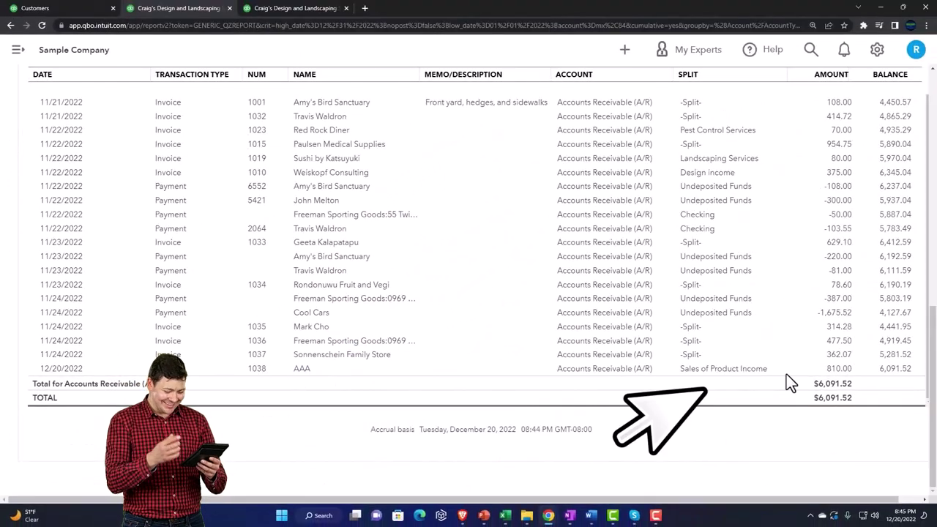
{"action": "left_click", "coordinate": [835, 369]}
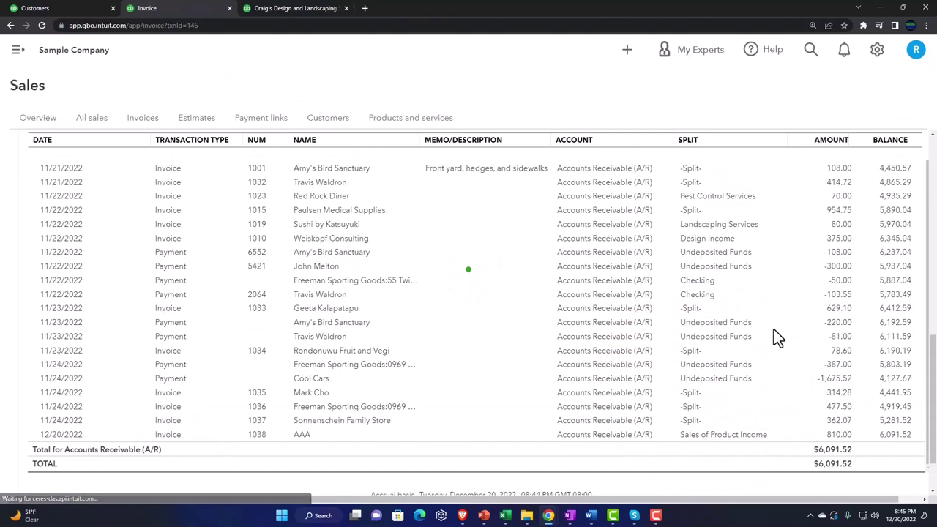
- Review invoice 1038, close it, and return to the top of the transaction report
{"action": "scroll", "coordinate": [725, 347], "scroll_direction": "down", "scroll_amount": 3}
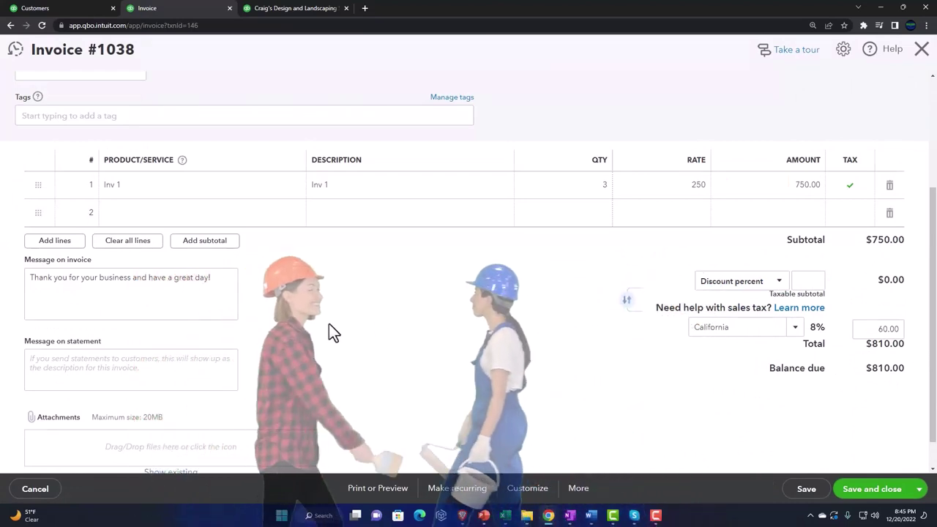
{"action": "scroll", "coordinate": [328, 331], "scroll_direction": "up", "scroll_amount": 3}
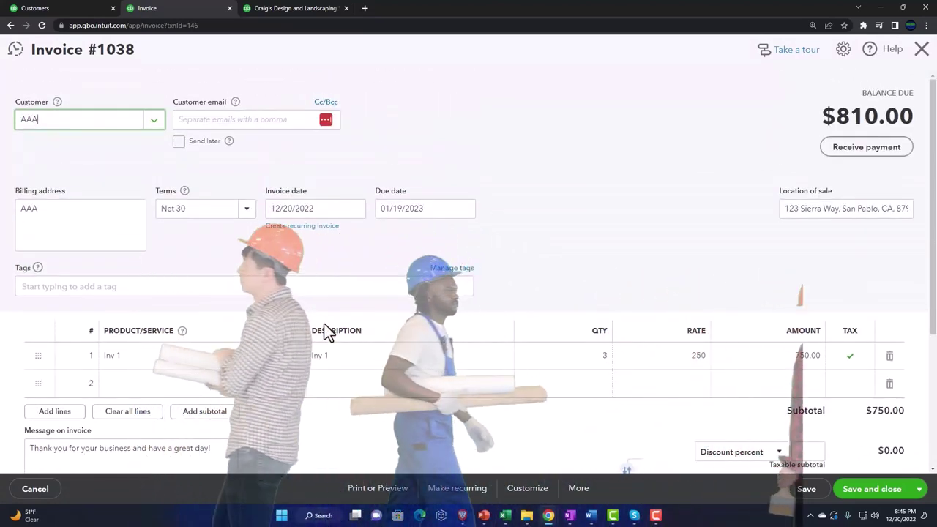
{"action": "left_click", "coordinate": [922, 51]}
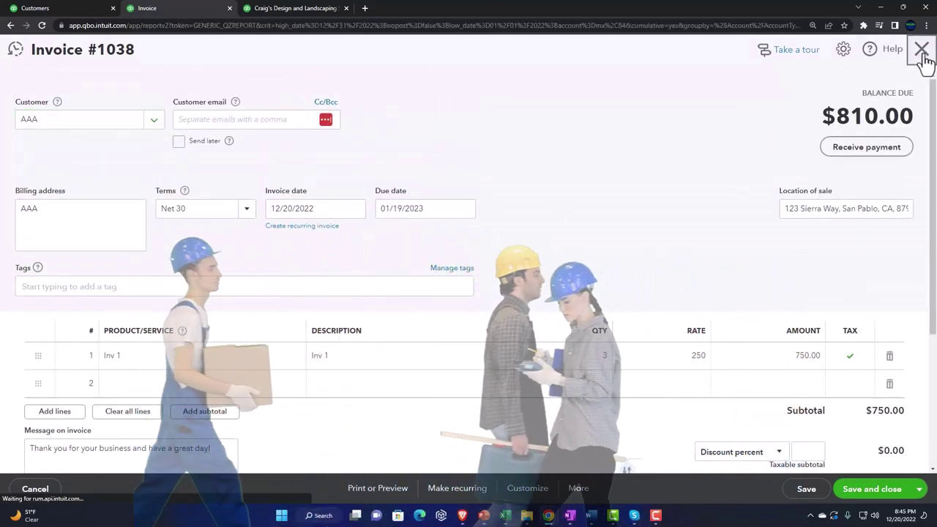
{"action": "scroll", "coordinate": [7, 284], "scroll_direction": "up", "scroll_amount": 5}
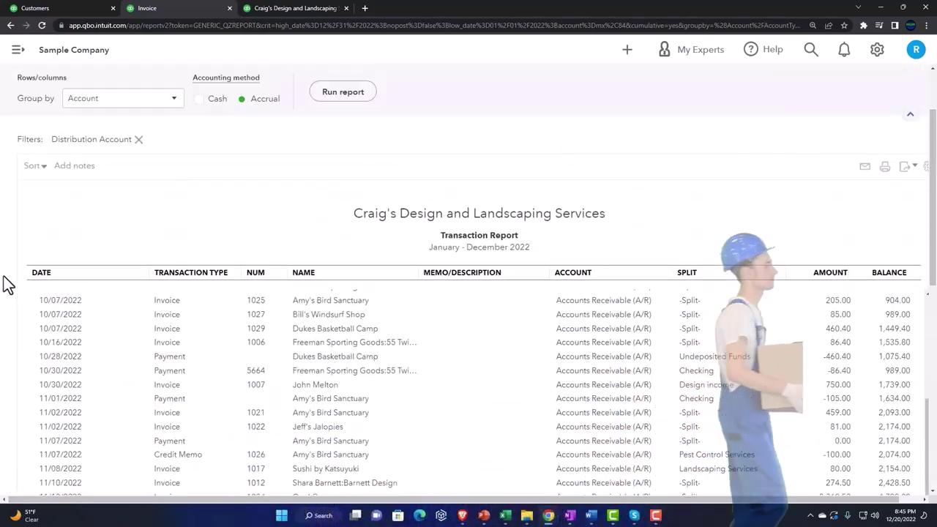
{"action": "scroll", "coordinate": [7, 284], "scroll_direction": "up", "scroll_amount": 2}
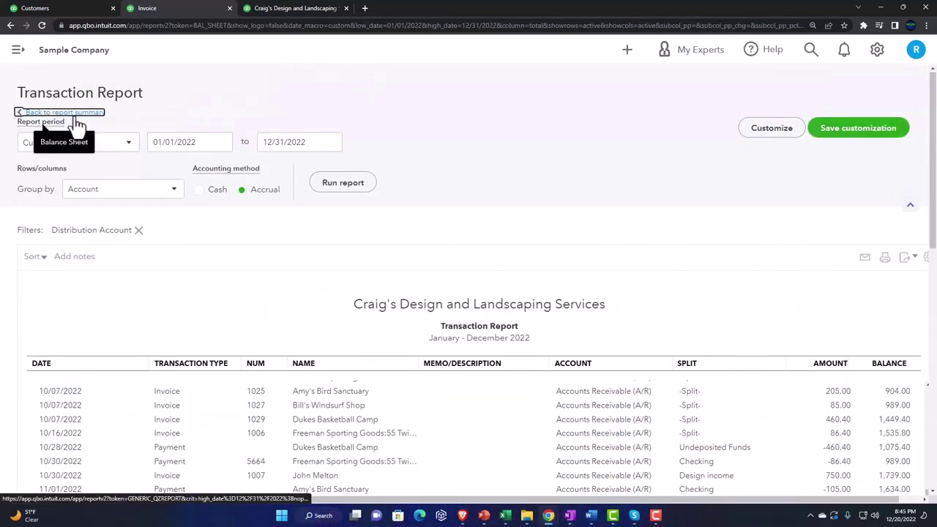
- Rerun the 2022 Profit and Loss, widened and zoomed in, down to Total Income
{"action": "left_click", "coordinate": [74, 114]}
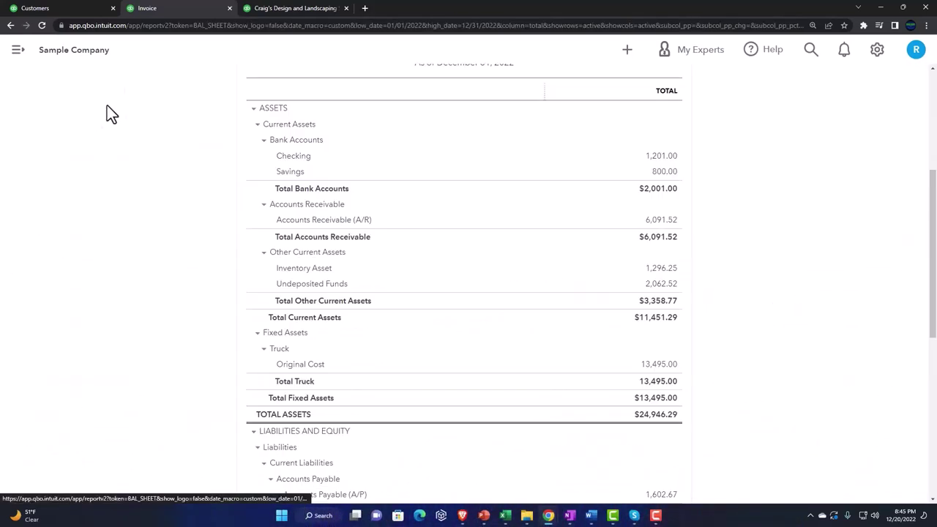
{"action": "left_click", "coordinate": [291, 8]}
{"action": "scroll", "coordinate": [648, 249], "scroll_direction": "up", "scroll_amount": 3}
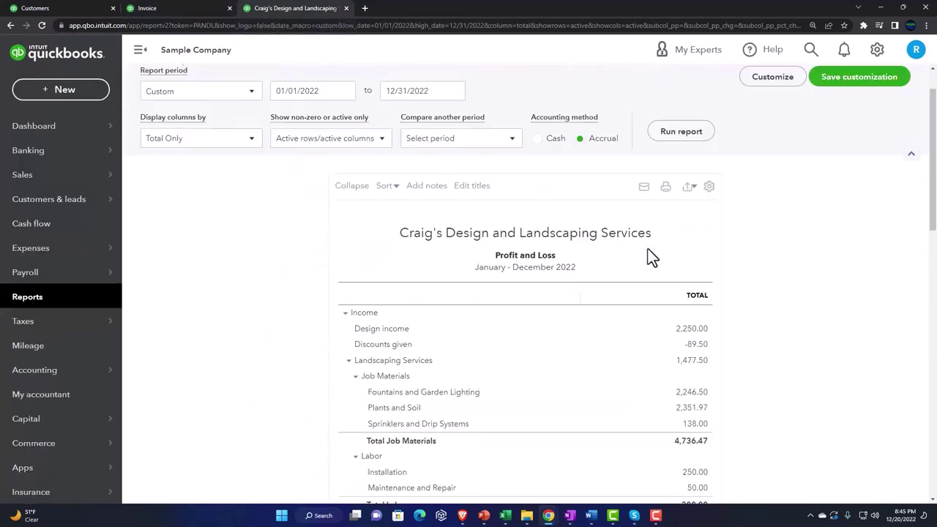
{"action": "left_click", "coordinate": [680, 184]}
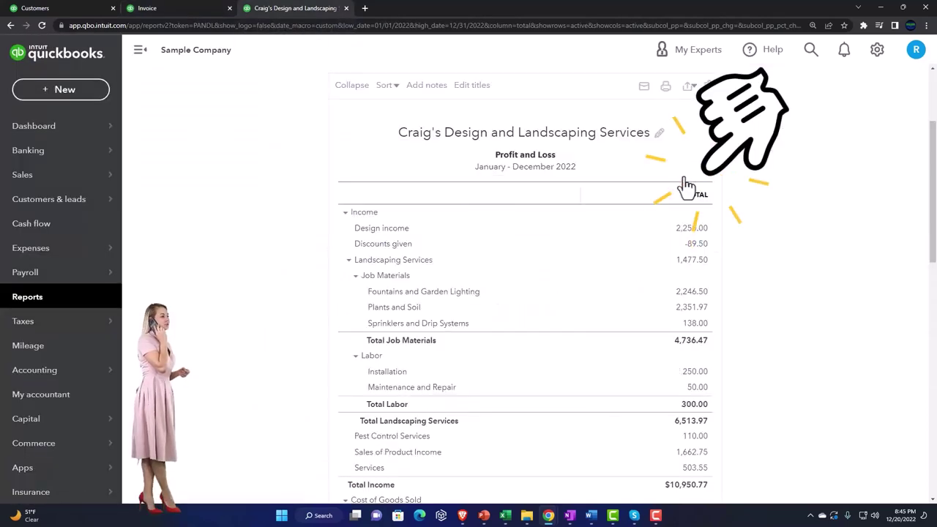
{"action": "left_click", "coordinate": [139, 53]}
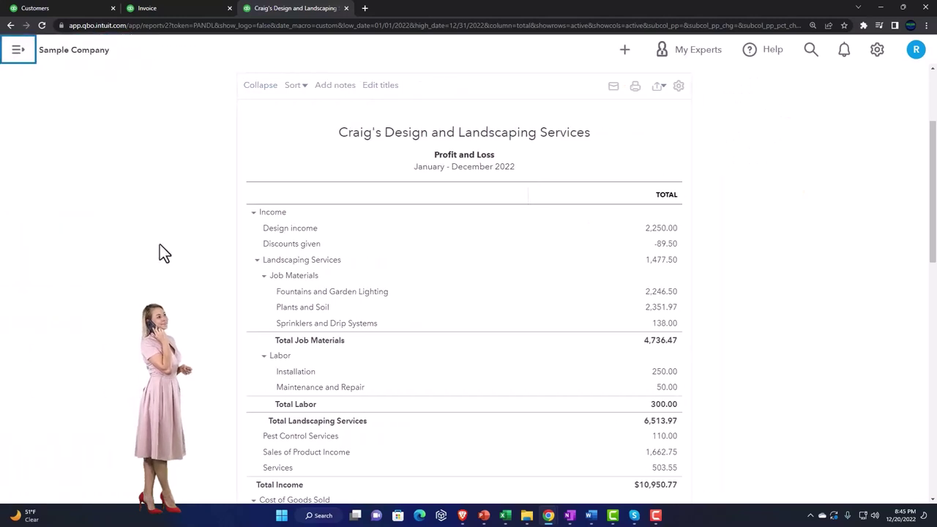
{"action": "key", "text": "ctrl+plus"}
{"action": "key", "text": "ctrl+plus"}
{"action": "key", "text": "ctrl+plus"}
{"action": "key", "text": "ctrl+plus"}
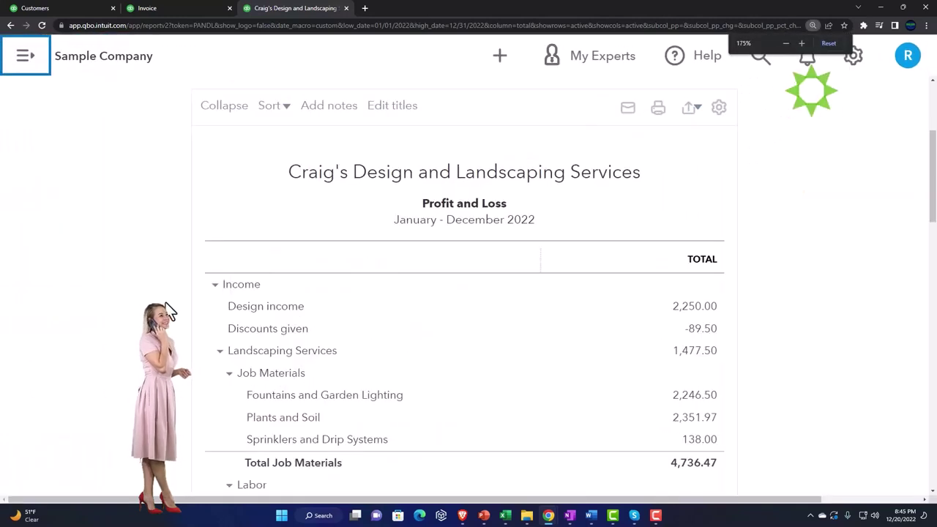
{"action": "scroll", "coordinate": [165, 303], "scroll_direction": "down", "scroll_amount": 2}
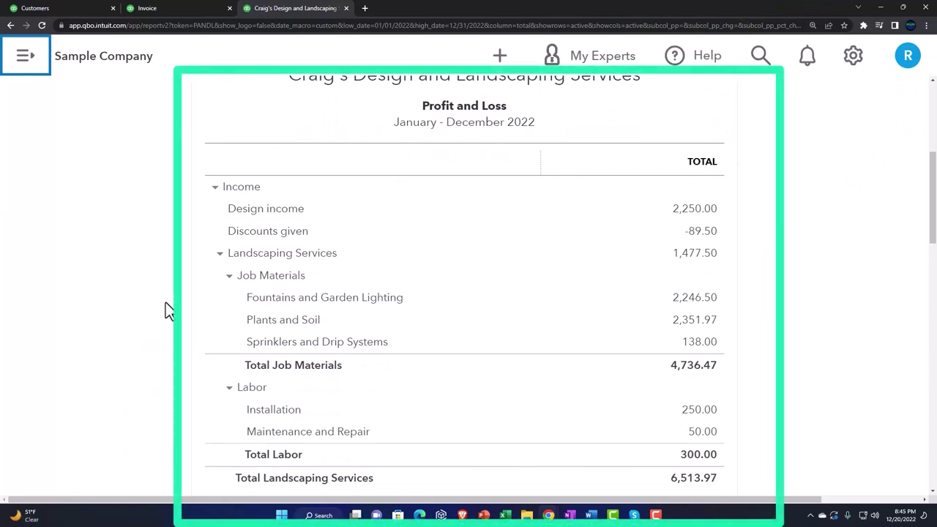
{"action": "scroll", "coordinate": [165, 302], "scroll_direction": "down", "scroll_amount": 5}
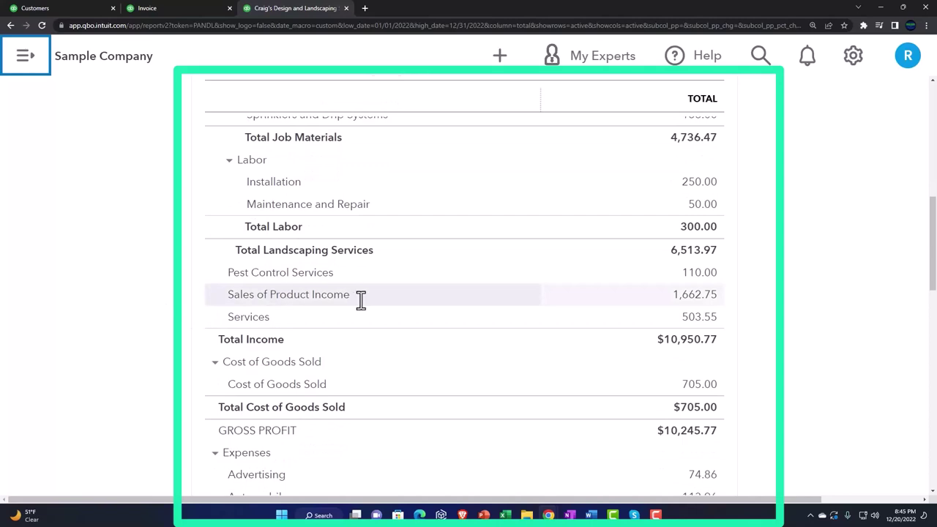
- Check invoice 1038's 750.00 within the 1,662.75 Sales of Product Income, then return to the summary
{"action": "left_click", "coordinate": [689, 297]}
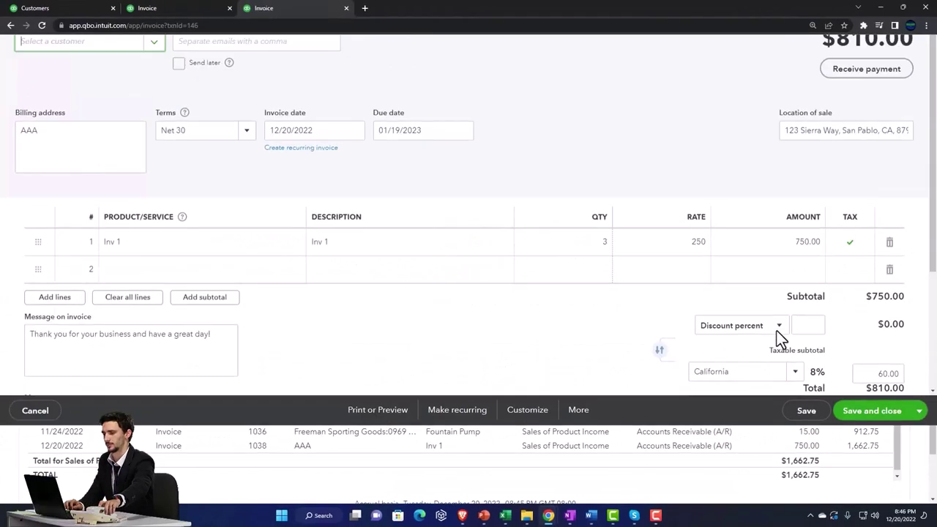
{"action": "scroll", "coordinate": [805, 330], "scroll_direction": "down", "scroll_amount": 3}
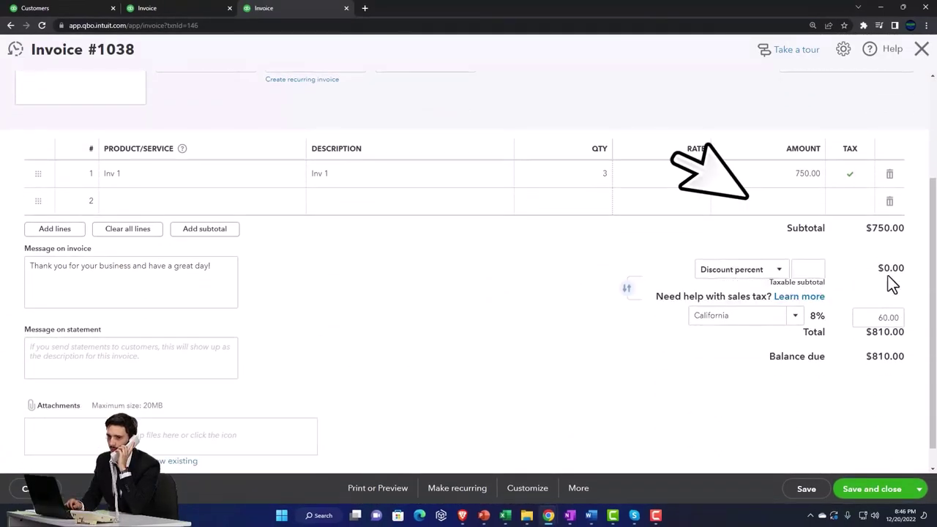
{"action": "scroll", "coordinate": [892, 284], "scroll_direction": "up", "scroll_amount": 1}
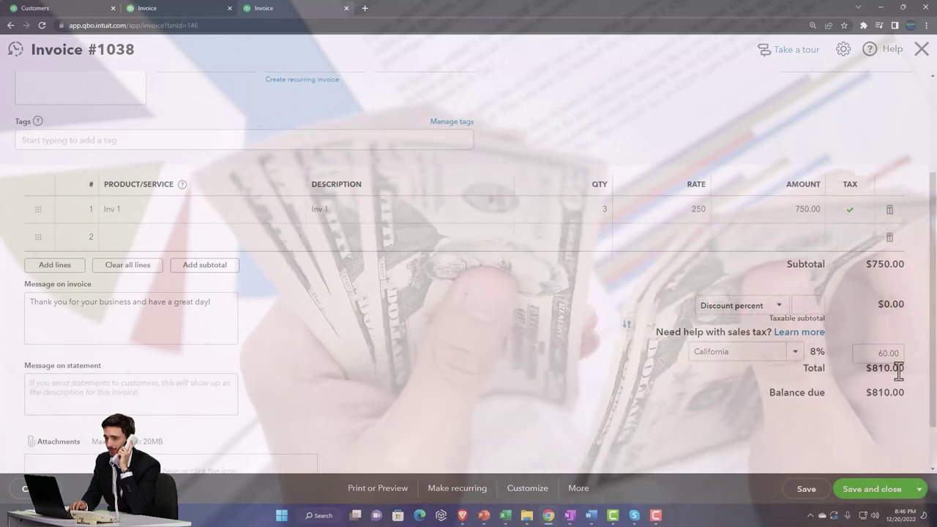
{"action": "left_click", "coordinate": [922, 50]}
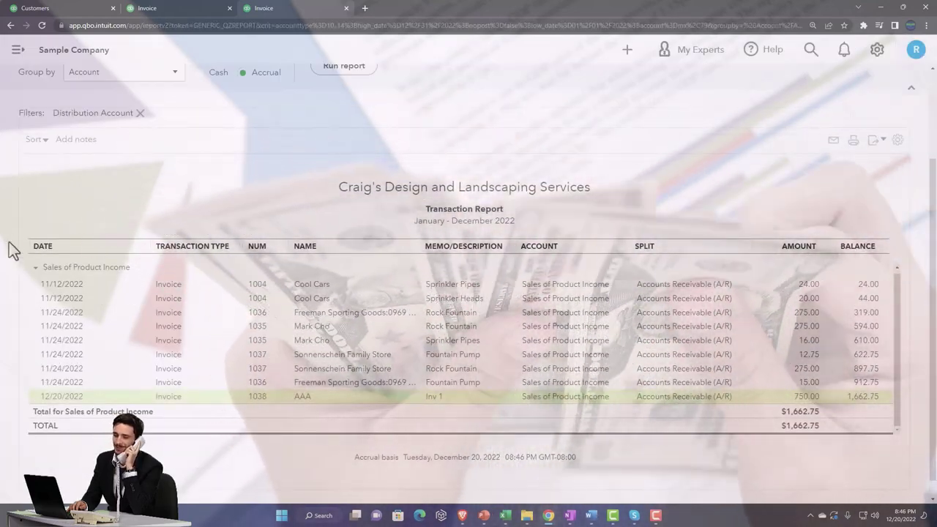
{"action": "scroll", "coordinate": [22, 249], "scroll_direction": "up", "scroll_amount": 1}
{"action": "scroll", "coordinate": [30, 245], "scroll_direction": "up", "scroll_amount": 1}
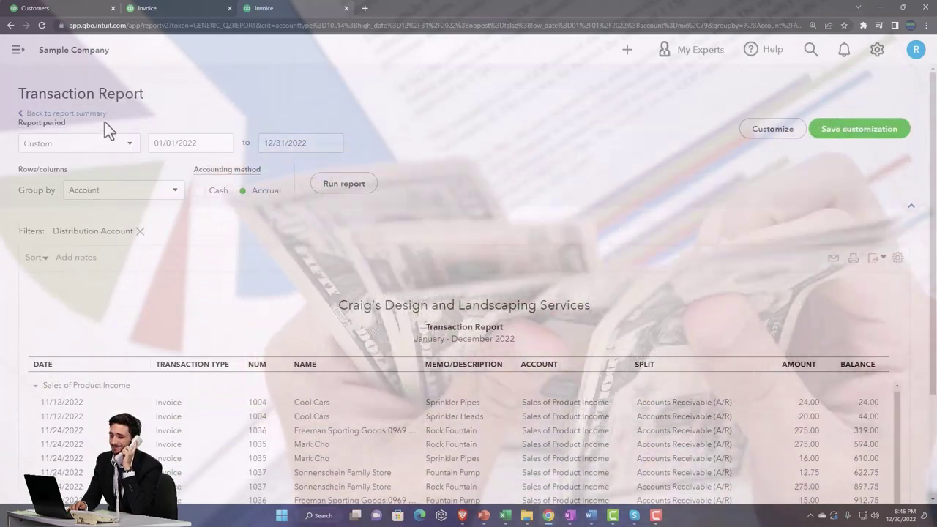
{"action": "left_click", "coordinate": [102, 121]}
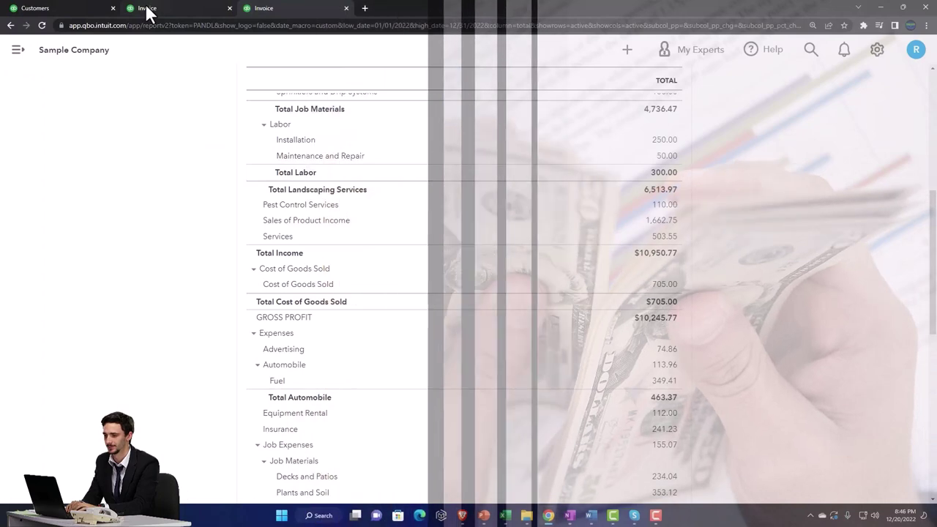
- View the zoomed-in Balance Sheet liabilities, with Board of Equalization Payable at 430.94
{"action": "left_click", "coordinate": [147, 9]}
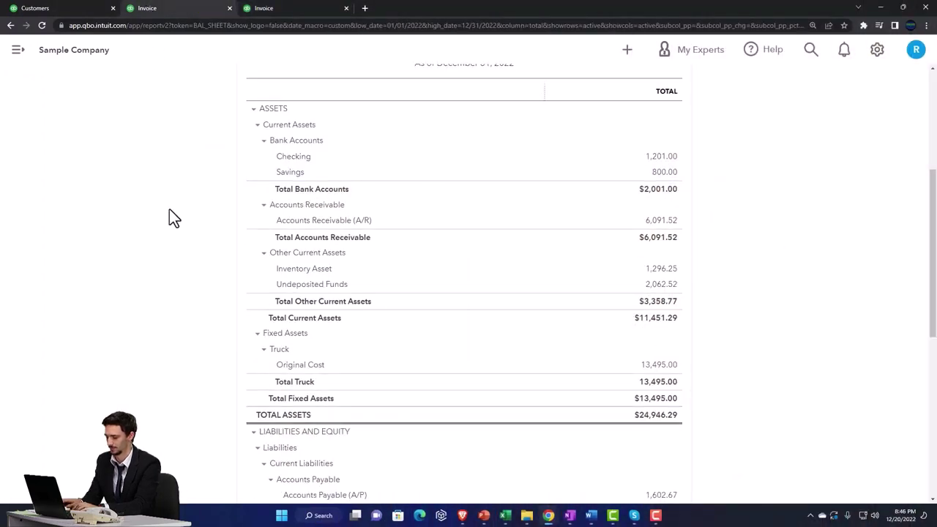
{"action": "key", "text": "ctrl+plus"}
{"action": "key", "text": "ctrl+plus"}
{"action": "key", "text": "ctrl+plus"}
{"action": "scroll", "coordinate": [170, 209], "scroll_direction": "down", "scroll_amount": 7}
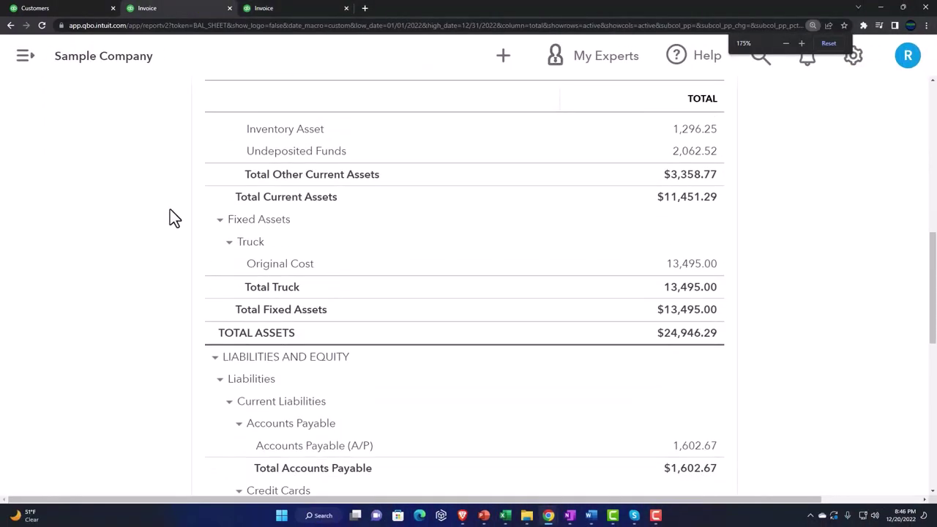
{"action": "scroll", "coordinate": [170, 210], "scroll_direction": "down", "scroll_amount": 1}
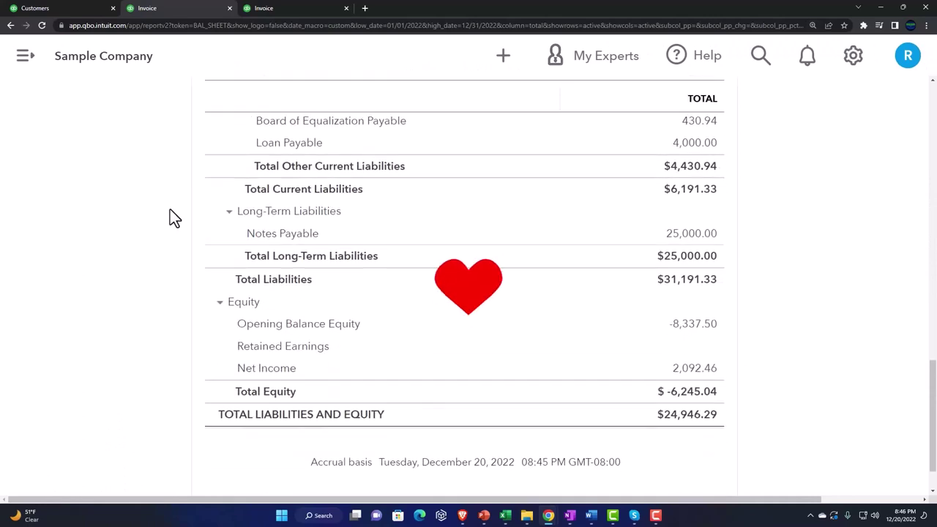
{"action": "scroll", "coordinate": [170, 210], "scroll_direction": "up", "scroll_amount": 2}
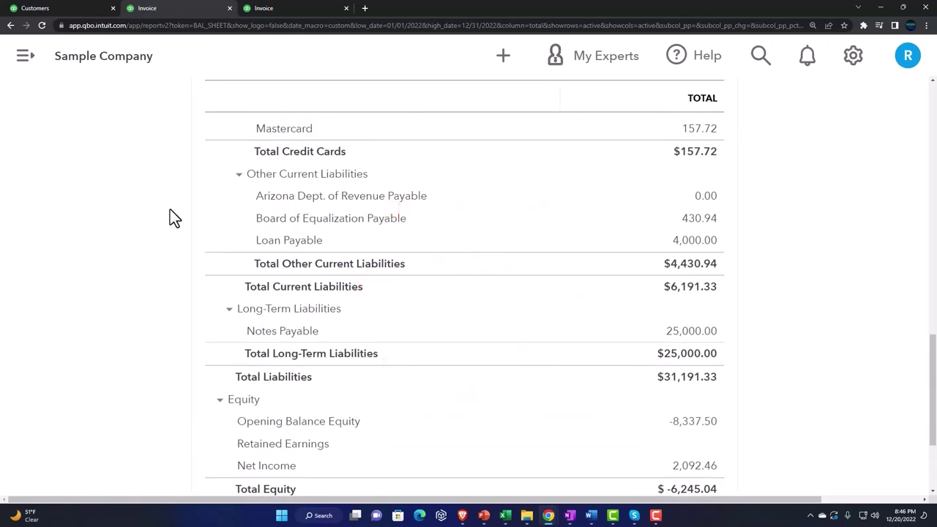
{"action": "scroll", "coordinate": [170, 209], "scroll_direction": "down", "scroll_amount": 1}
{"action": "scroll", "coordinate": [170, 209], "scroll_direction": "up", "scroll_amount": 2}
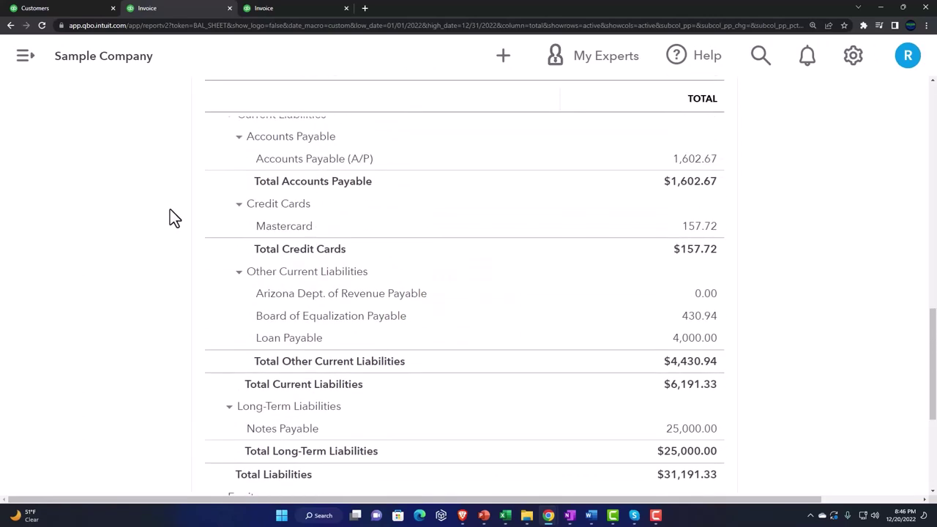
{"action": "scroll", "coordinate": [170, 209], "scroll_direction": "up", "scroll_amount": 1}
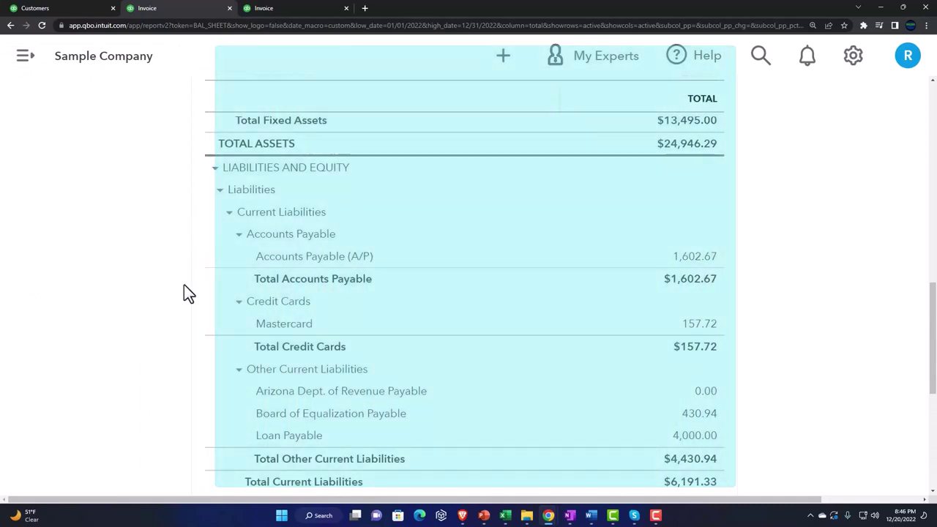
{"action": "scroll", "coordinate": [183, 338], "scroll_direction": "down", "scroll_amount": 1}
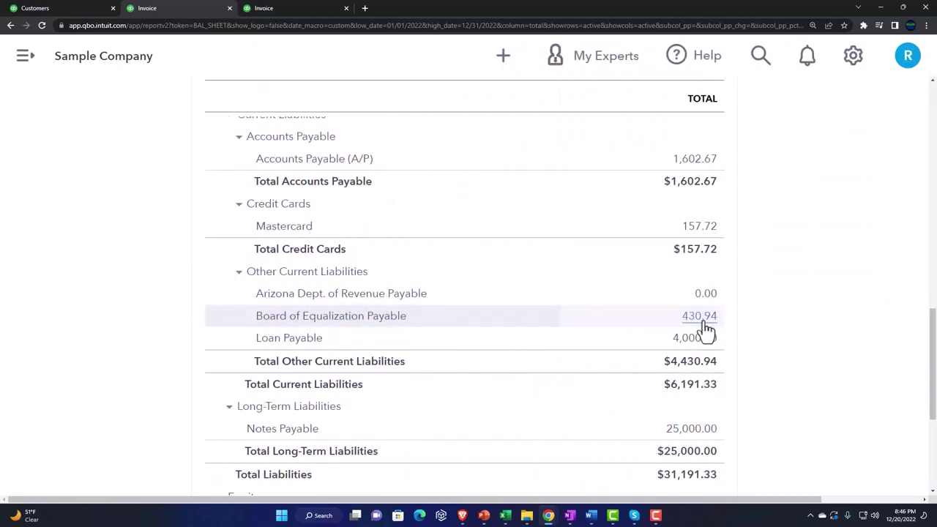
- Verify invoice 1038's 60.00 tax in the 430.94 Board of Equalization Payable detail
{"action": "left_click", "coordinate": [704, 323]}
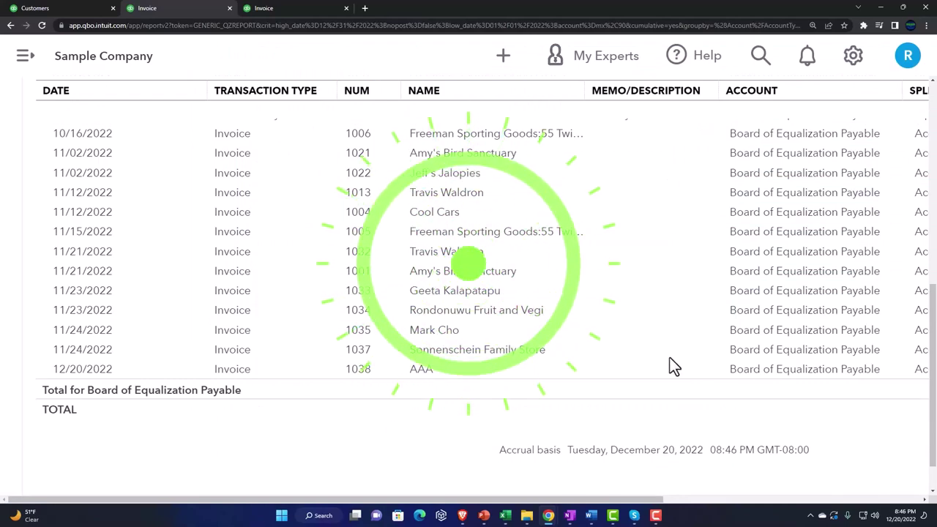
{"action": "key", "text": "ctrl+minus"}
{"action": "key", "text": "ctrl+minus"}
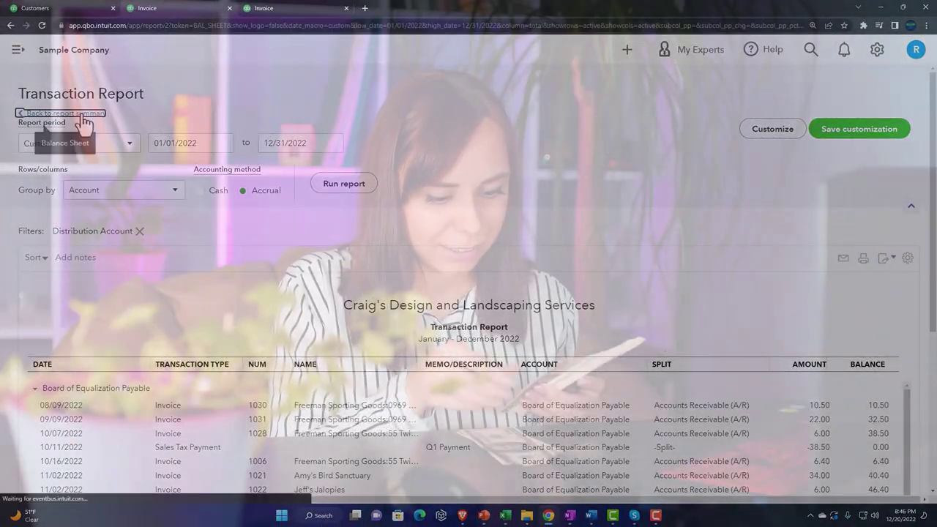
{"action": "left_click", "coordinate": [83, 117]}
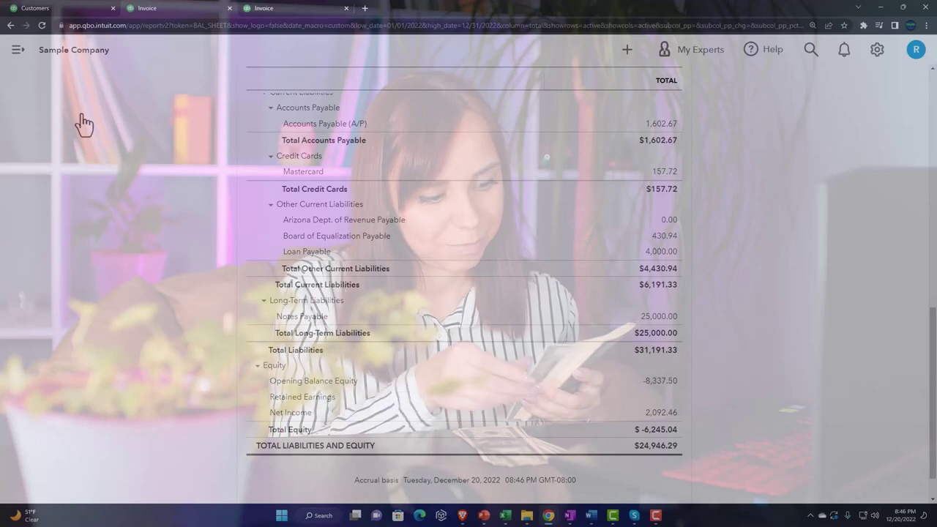
- Open the Sales tax overview showing $60.00 due to California for December 2022
{"action": "left_click", "coordinate": [64, 13]}
{"action": "mouse_move", "coordinate": [77, 332]}
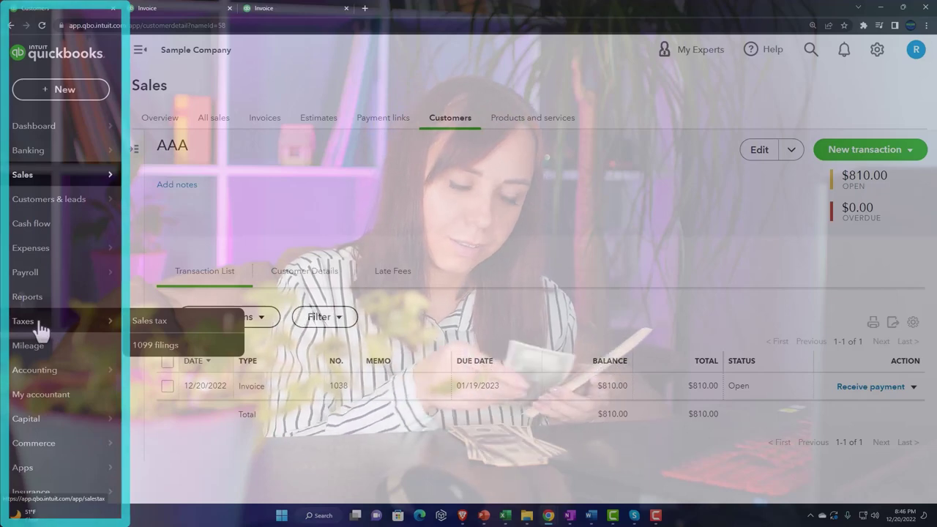
{"action": "left_click", "coordinate": [42, 330]}
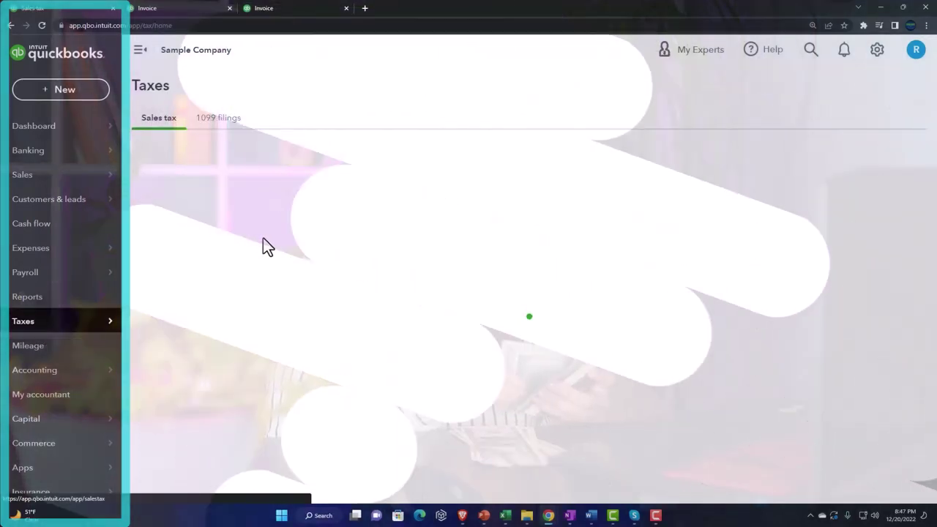